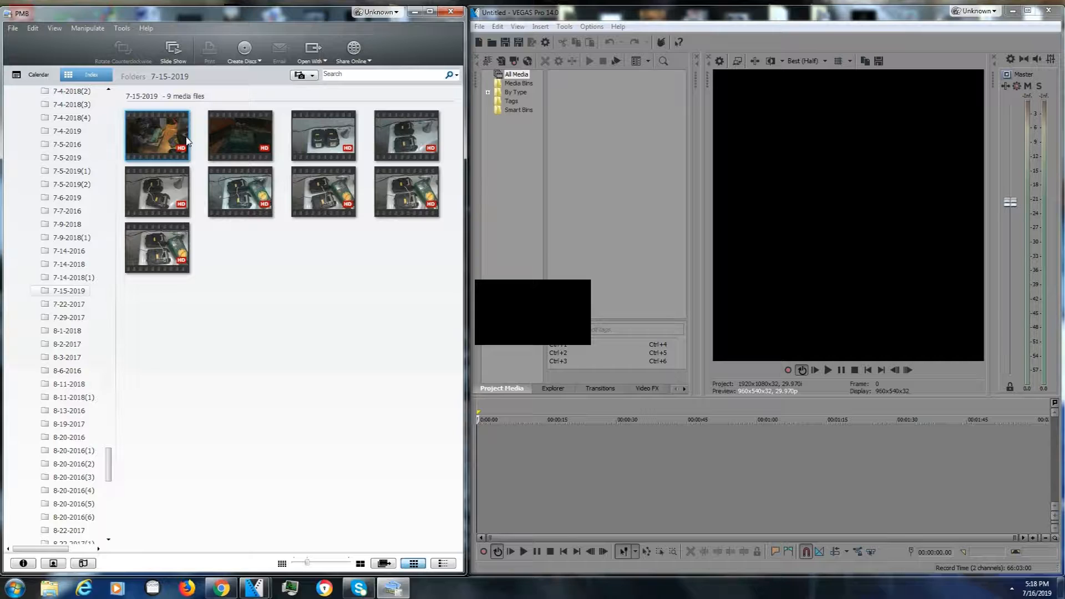
Step: Add the second clip of the 7-15-2019 folder, showing the charger, to the video and audio tracks near the timeline start
click(246, 139)
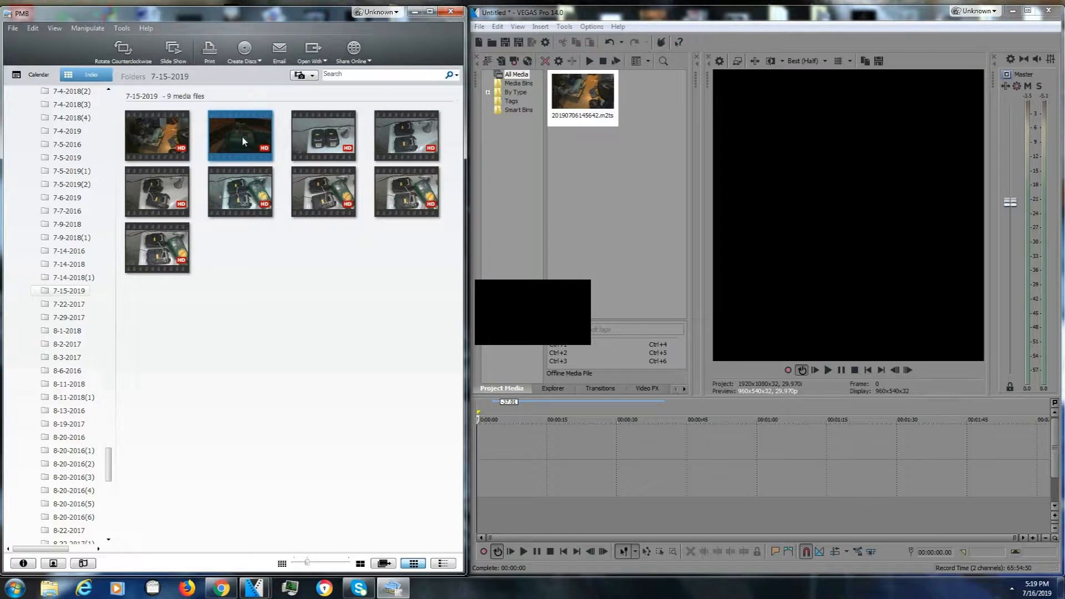
drag(242, 135, 499, 447)
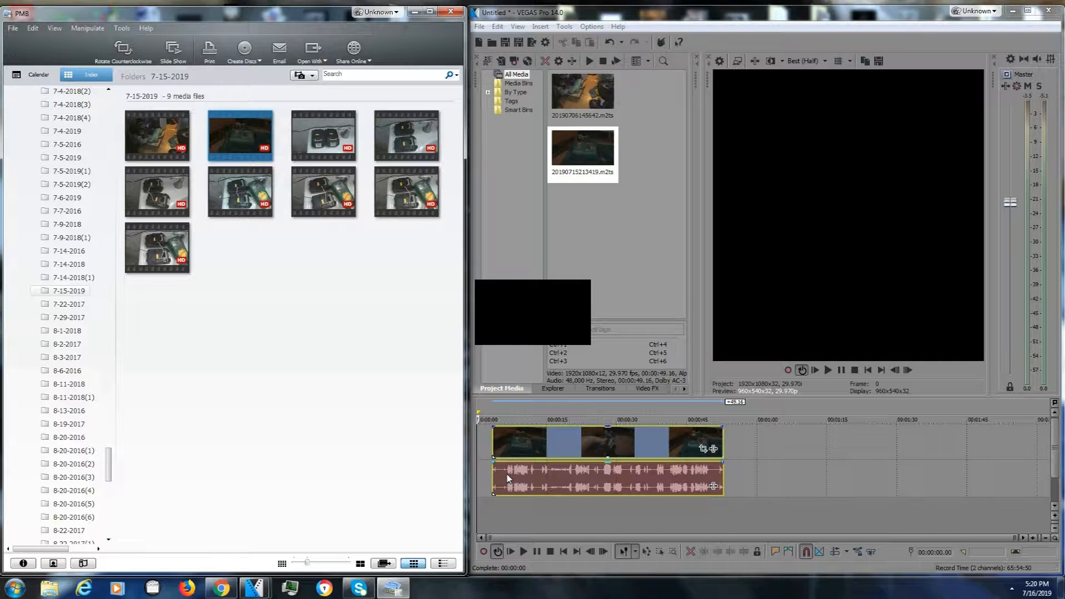
drag(505, 439, 502, 438)
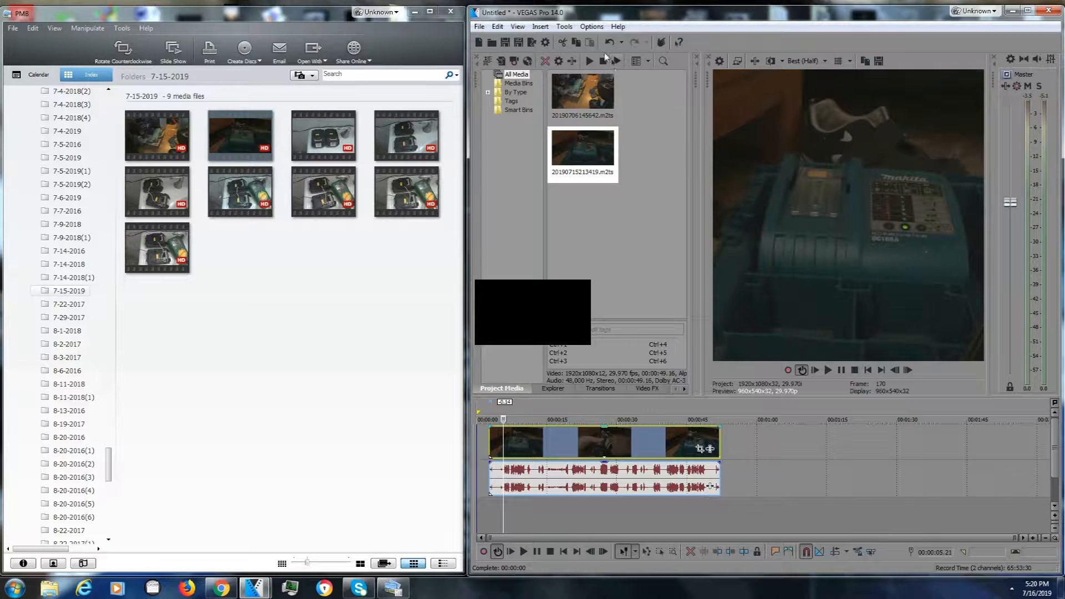
Step: Split the charger clip at 00:00:05.21, delete the opening part and move the remainder to the start of the timeline
click(497, 26)
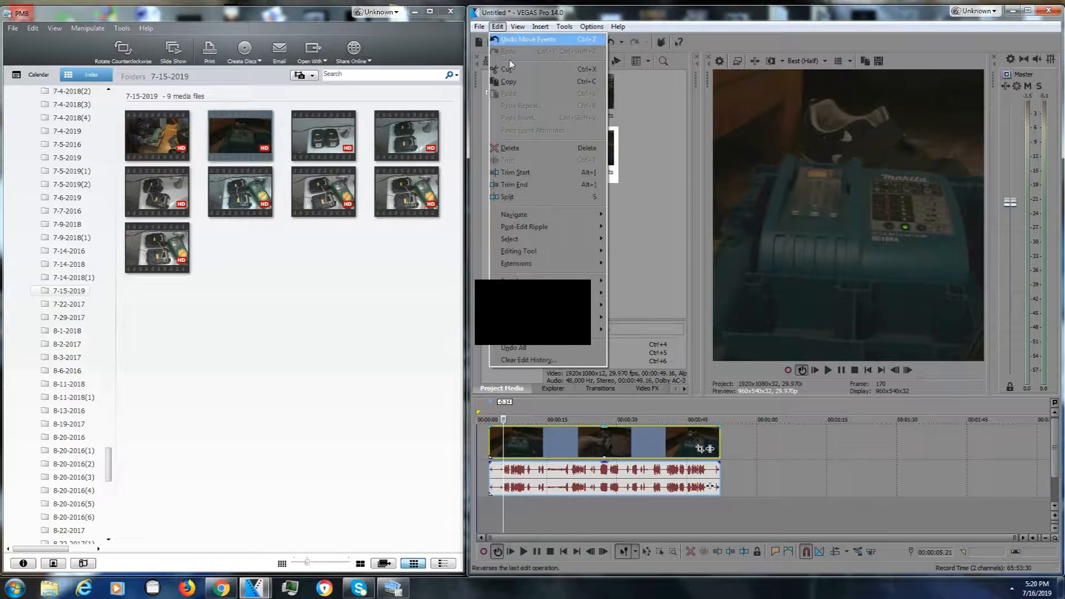
click(527, 197)
drag(530, 442, 551, 442)
click(495, 441)
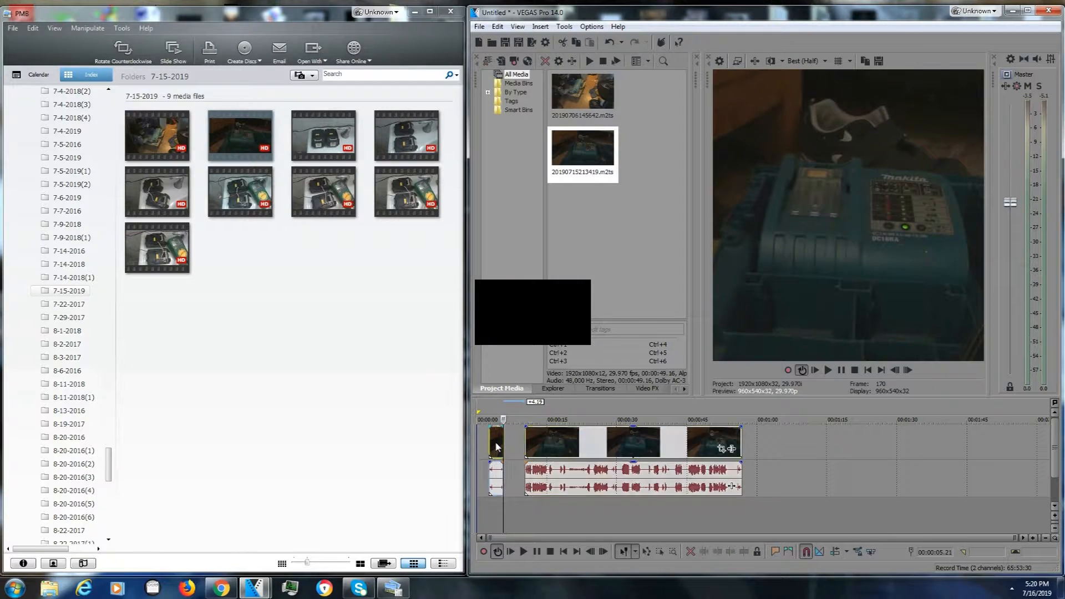
key(Delete)
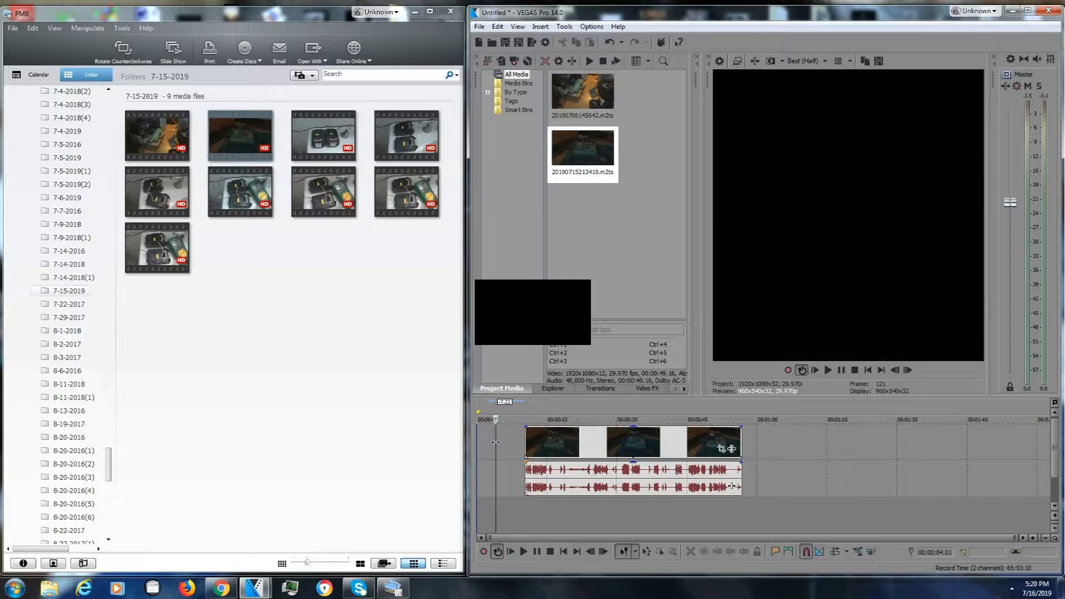
drag(531, 441, 469, 445)
click(479, 442)
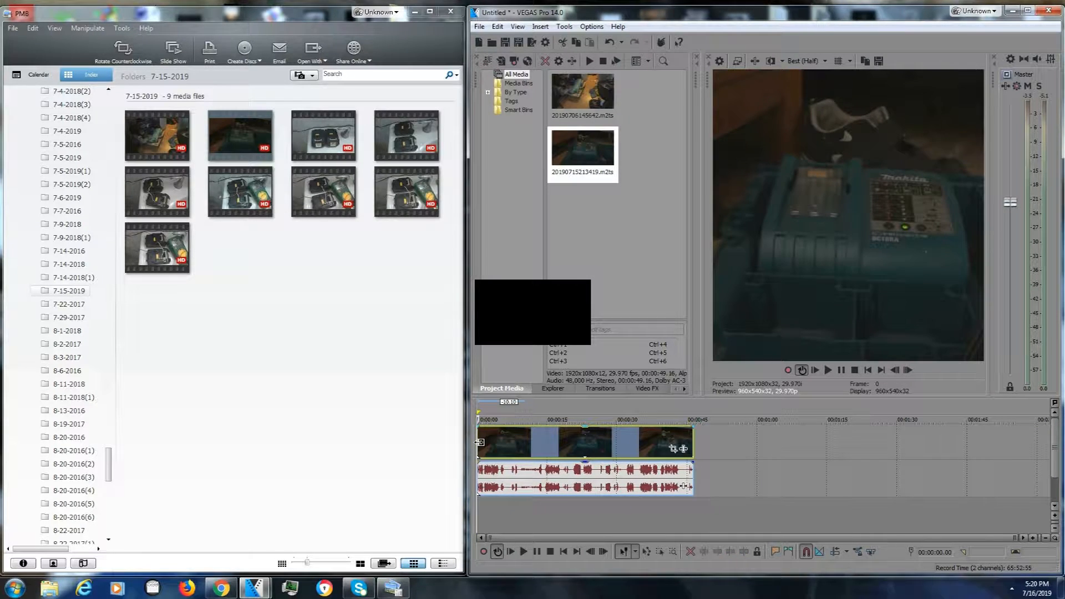
Step: Lower the master audio level while playing back the beginning of the charger clip
click(528, 556)
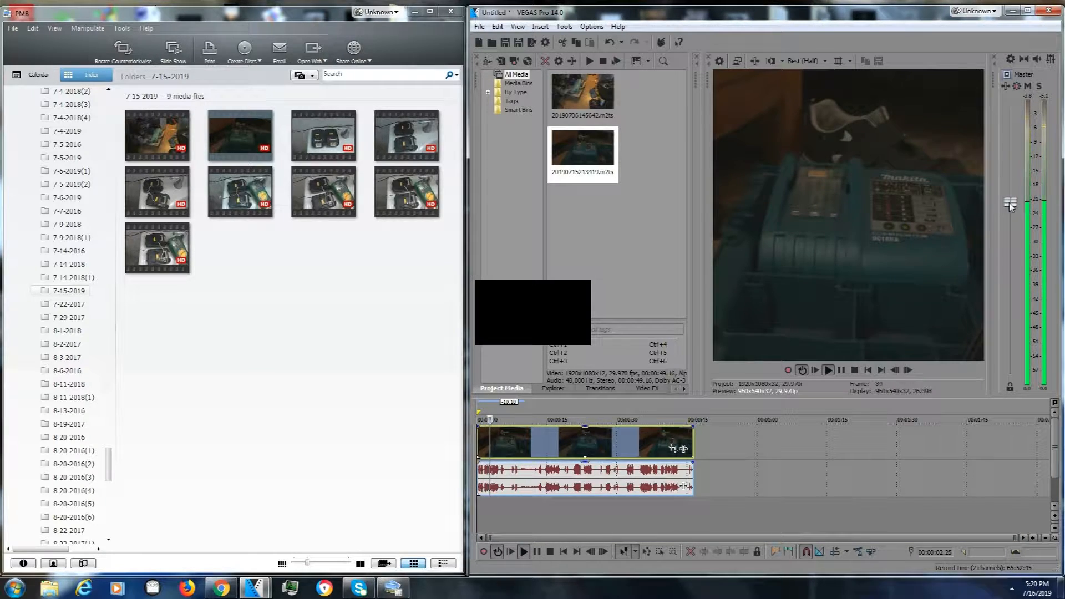
drag(1011, 207, 998, 232)
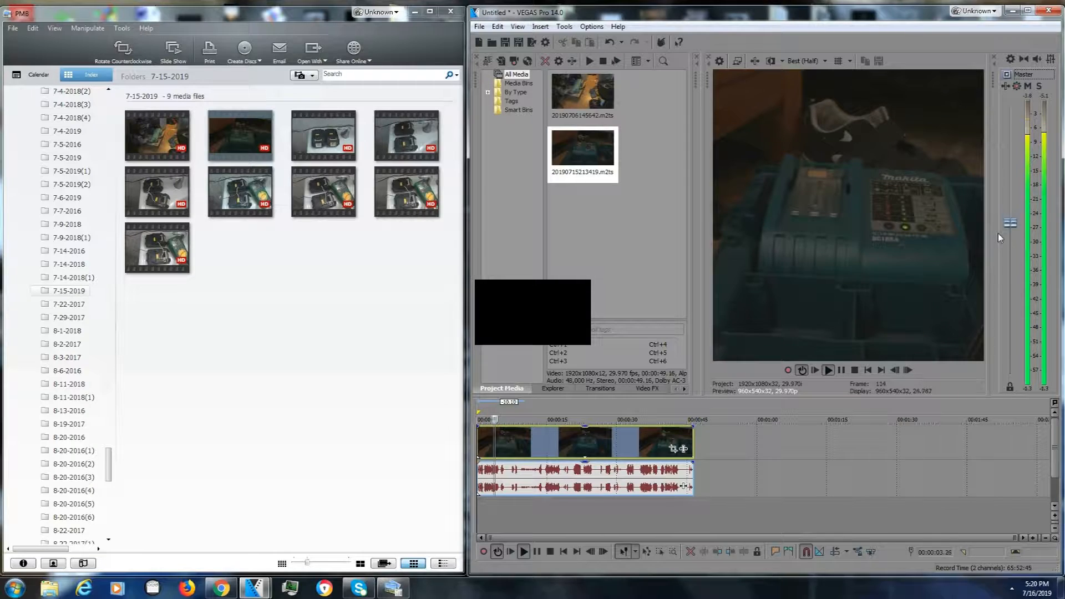
click(537, 552)
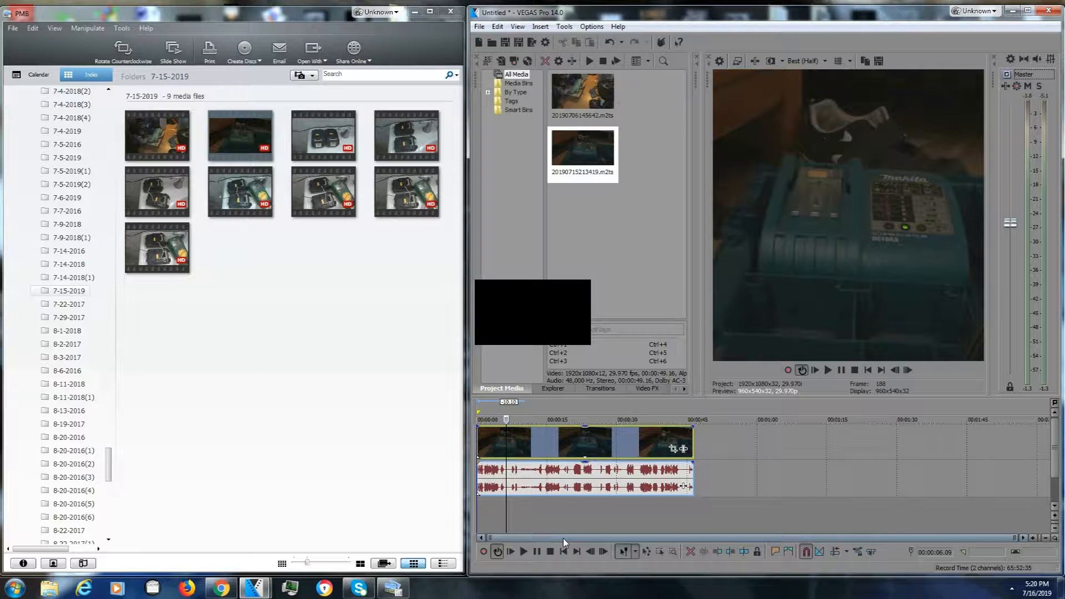
Step: Find the charger clip's end point, cut the clip at 00:00:44.20 and delete the short tail after it
click(586, 474)
click(616, 468)
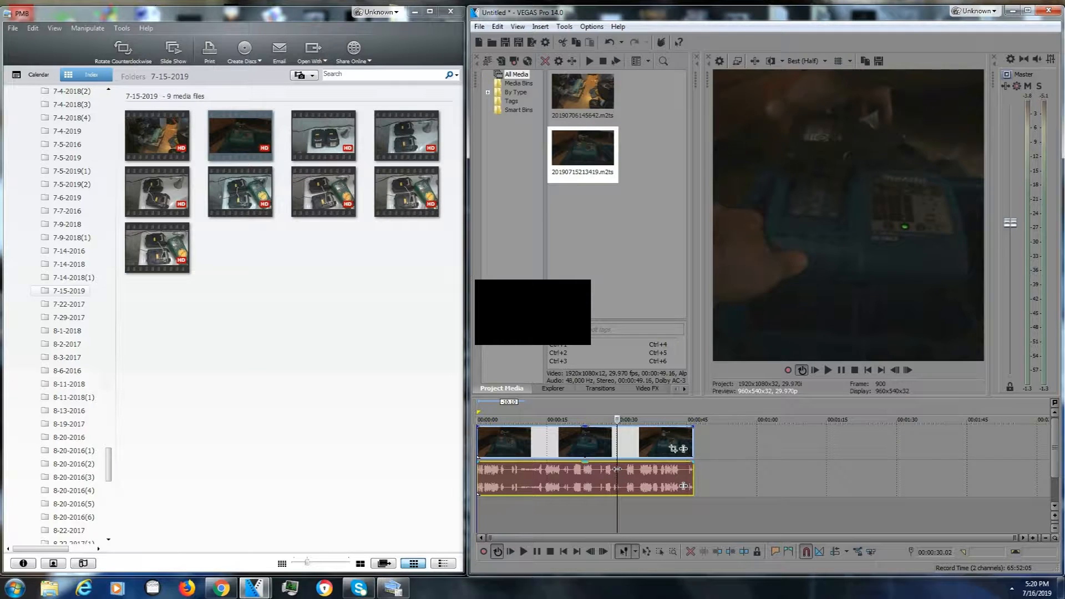
click(688, 469)
click(692, 472)
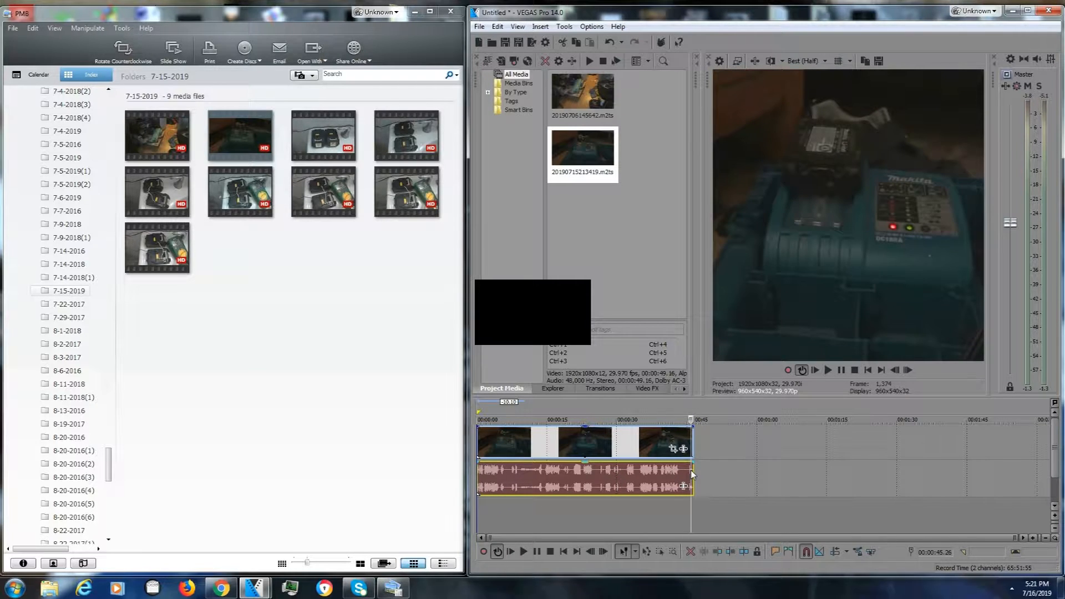
click(685, 438)
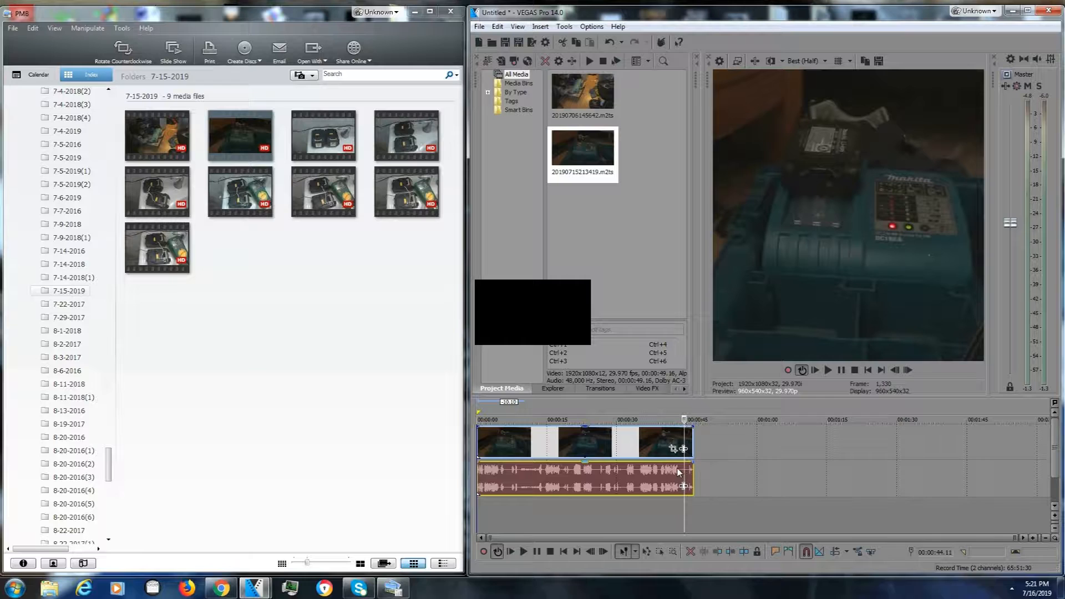
click(687, 441)
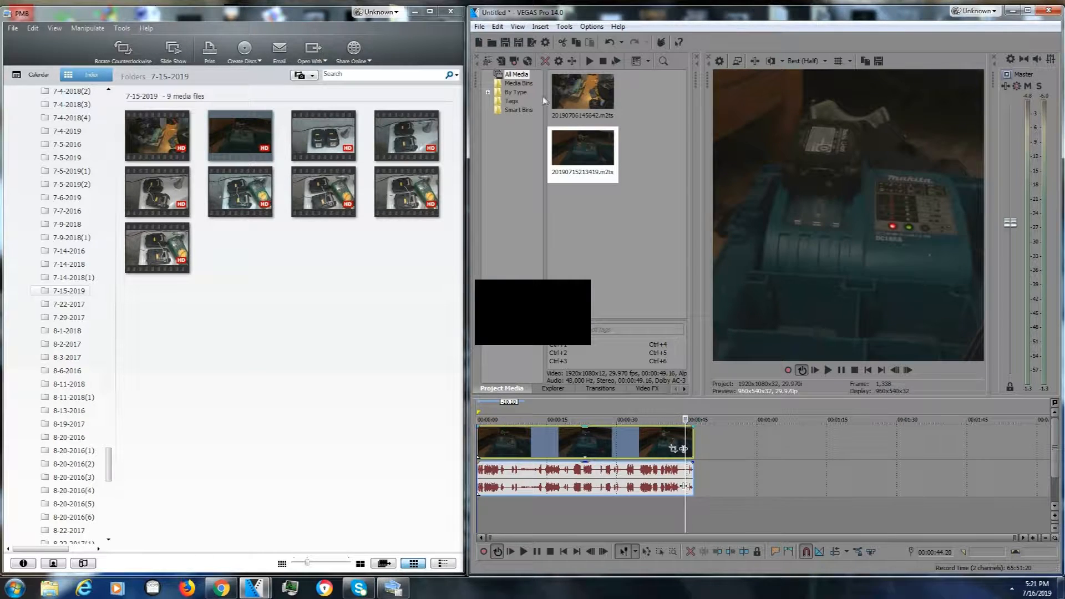
click(498, 26)
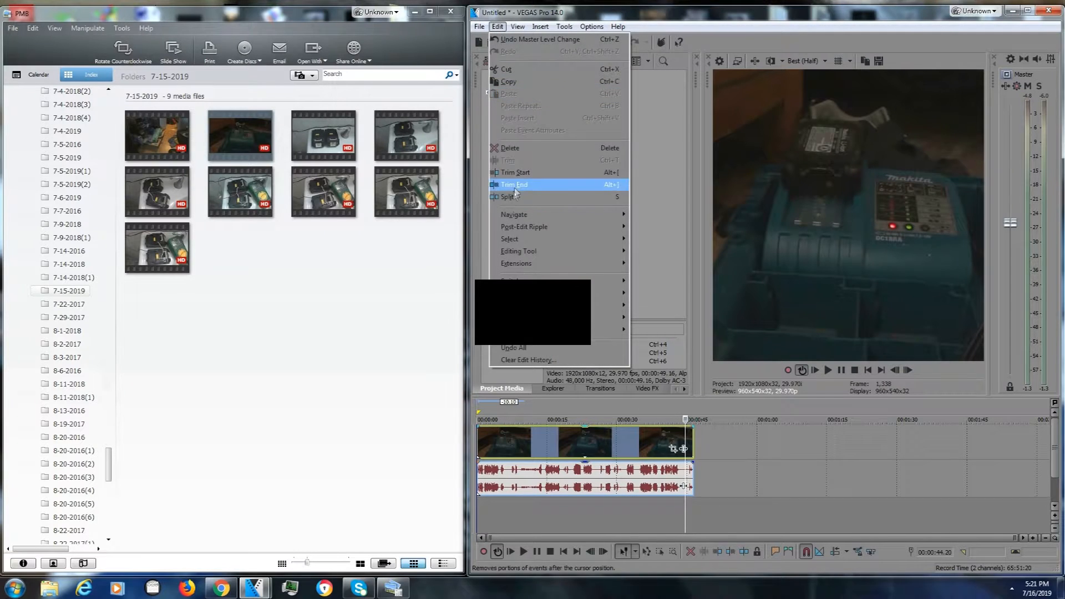
click(514, 184)
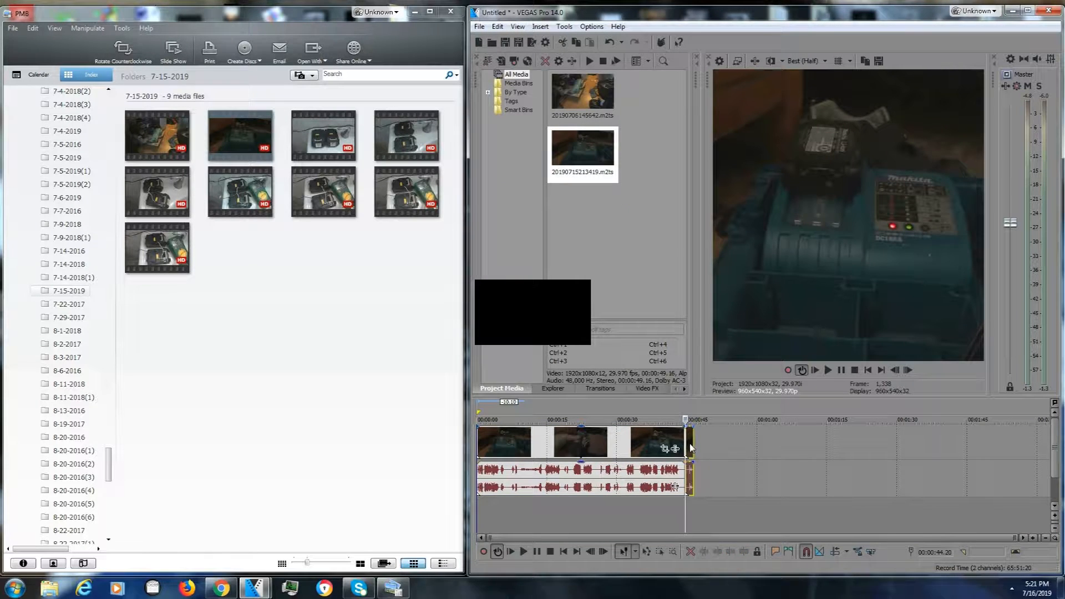
key(Delete)
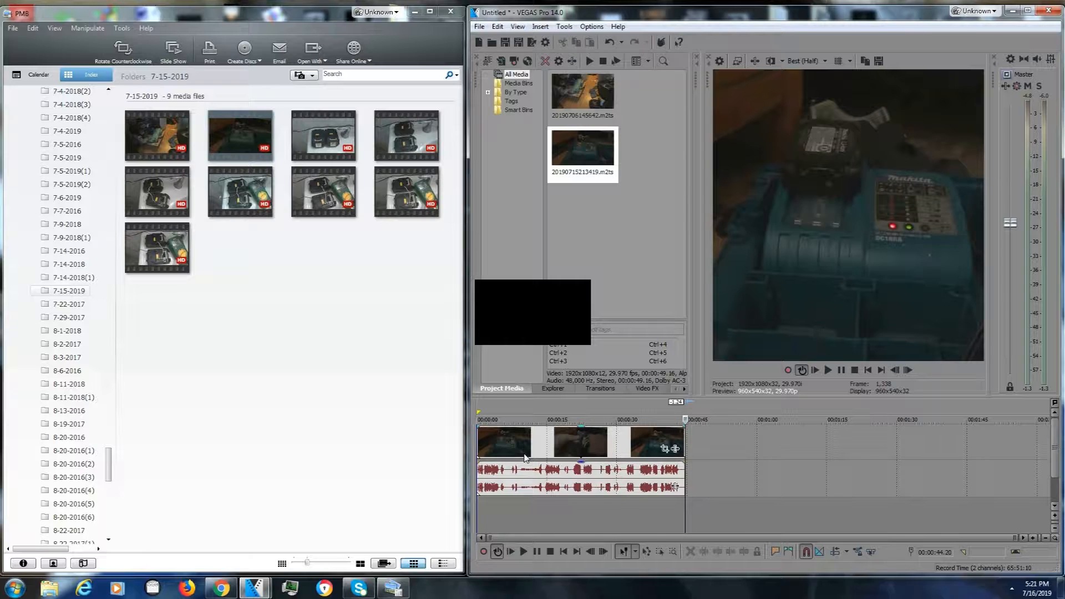
Step: Add the third clip of the 7-15-2019 folder, showing two batteries, directly after the charger clip on the timeline
click(674, 434)
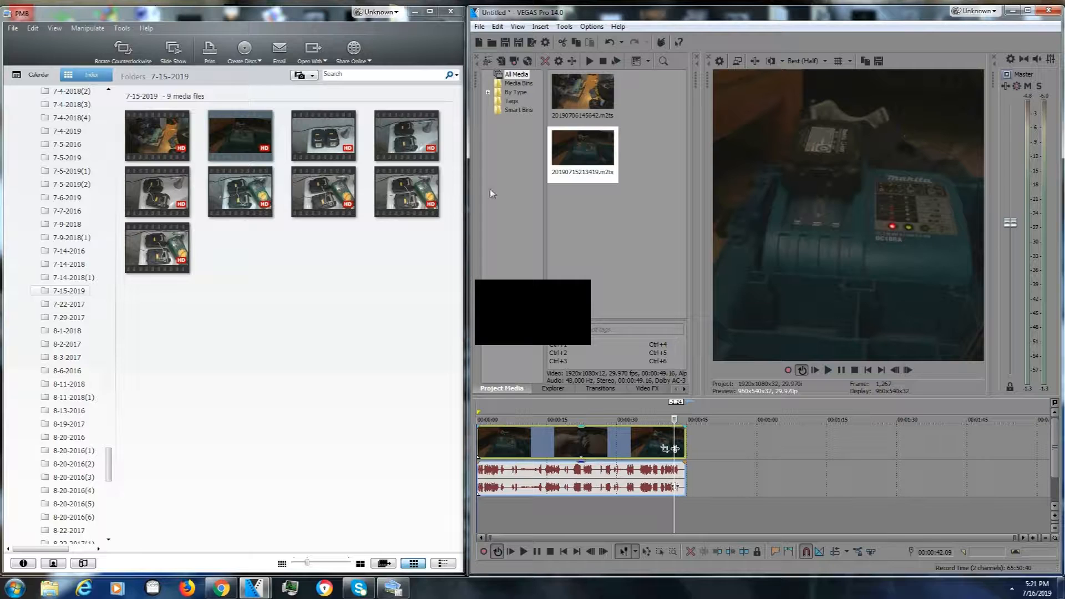
click(347, 146)
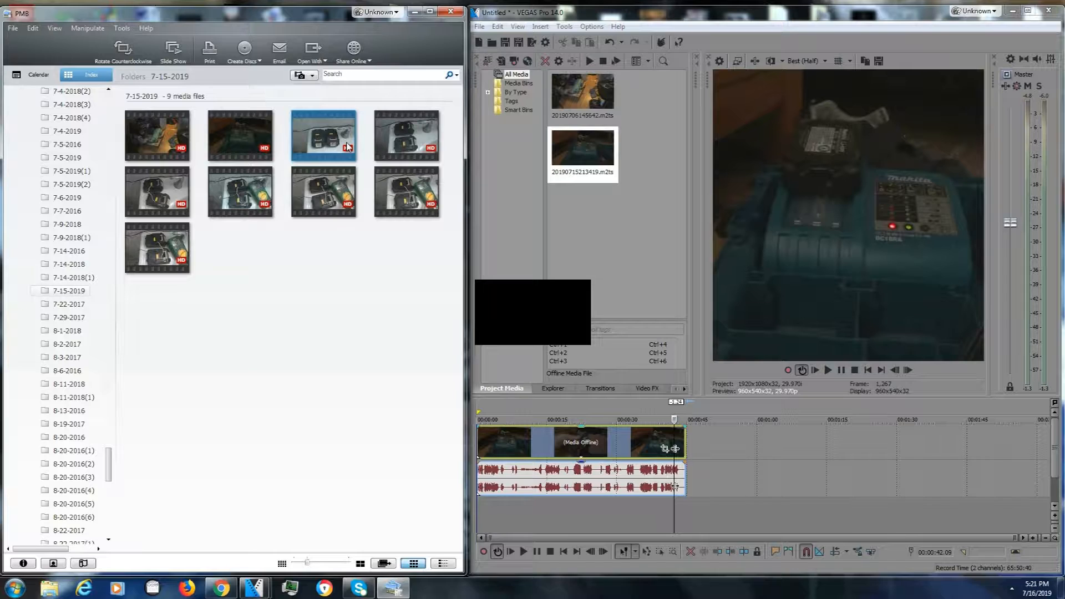
drag(327, 147, 691, 441)
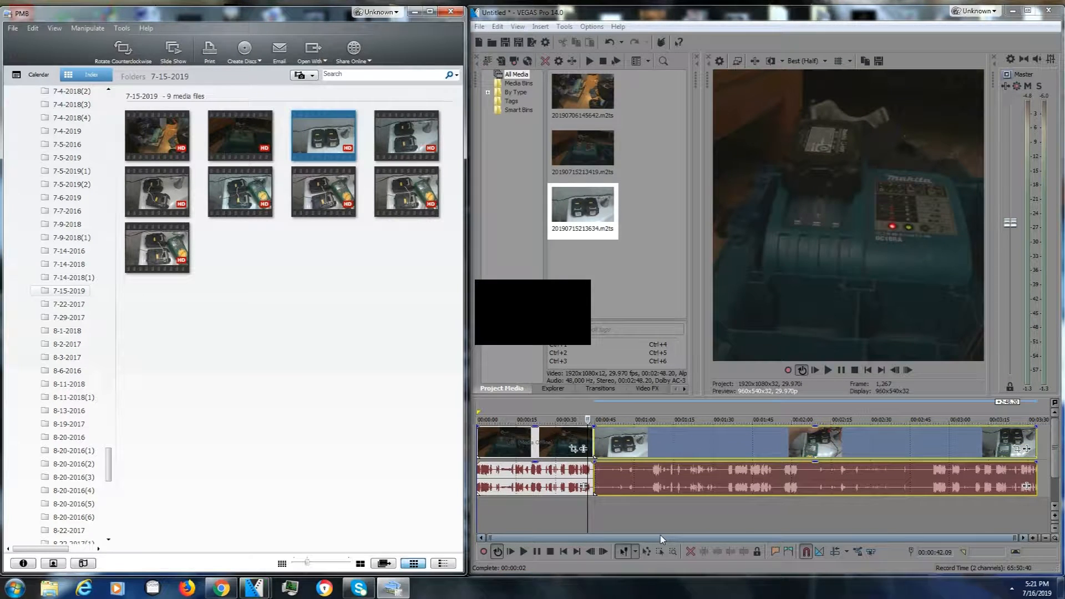
Step: Split the battery clip at 00:01:06.22, delete the part before it and close the gap to the charger clip
click(651, 434)
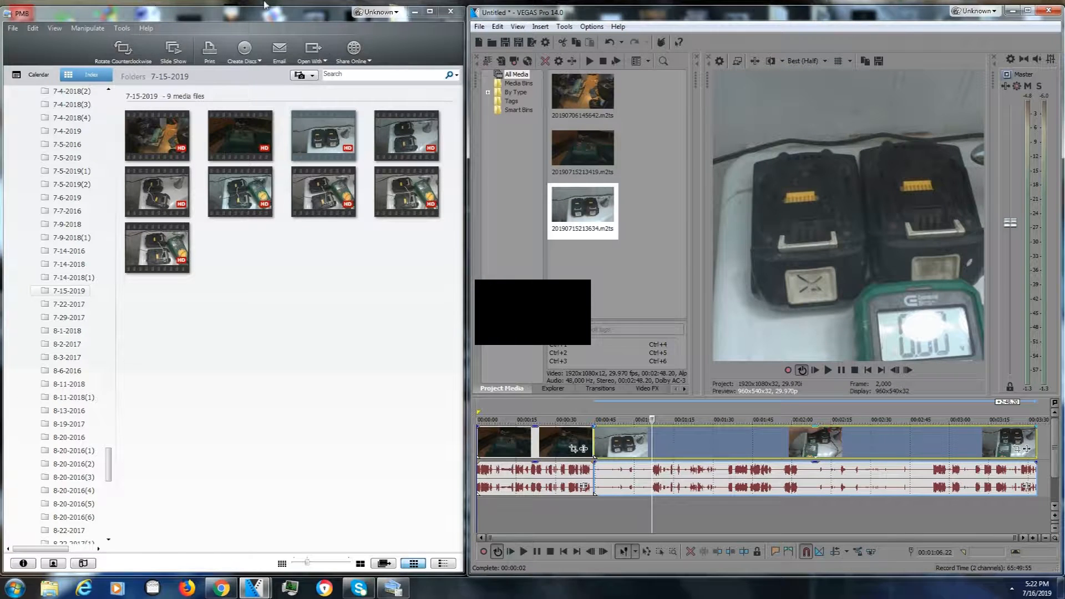
click(31, 32)
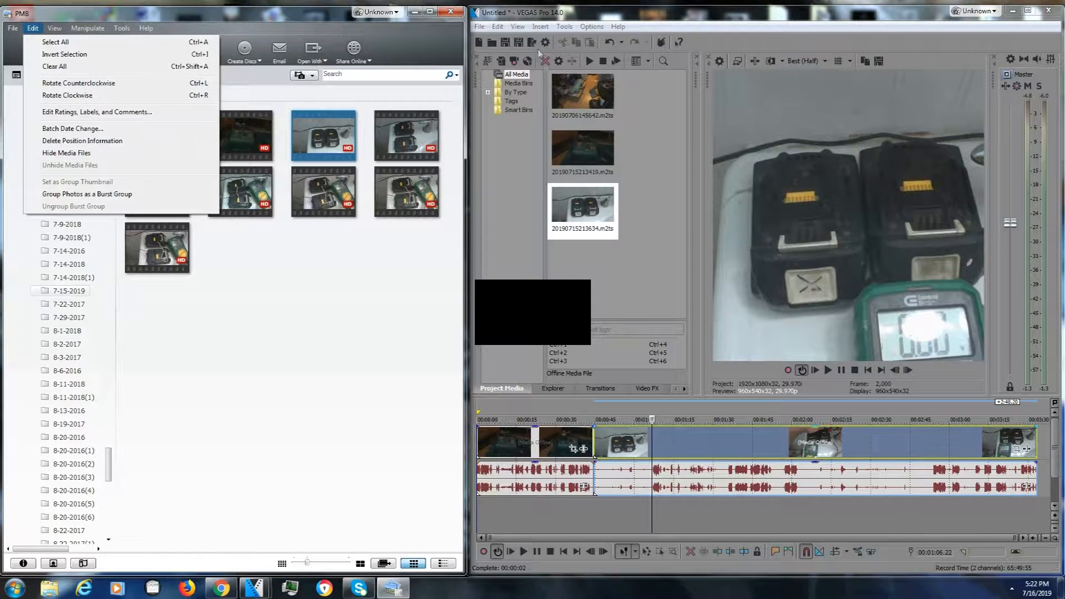
click(498, 27)
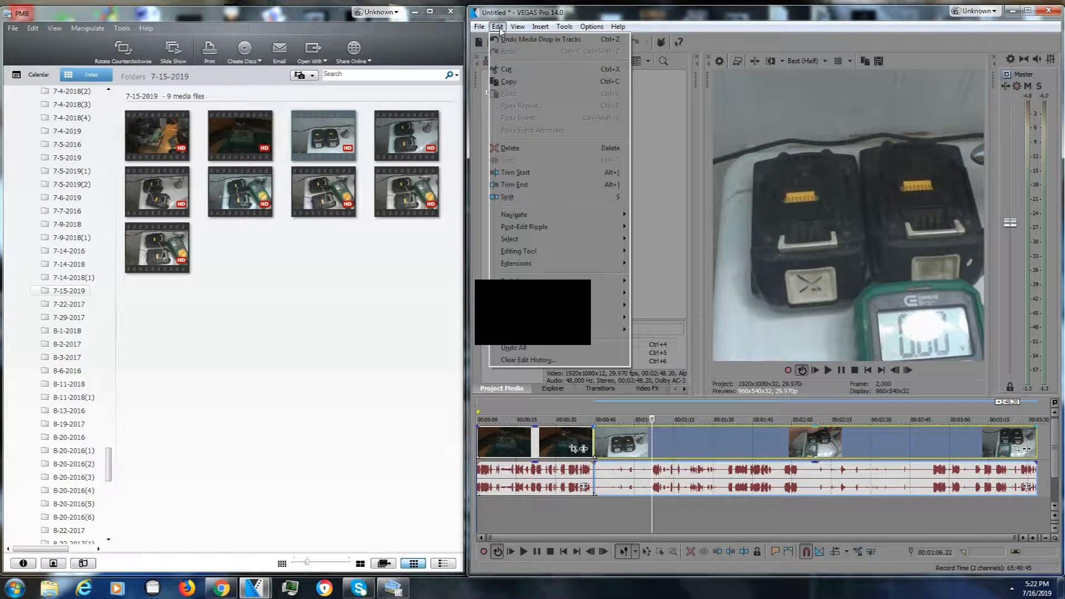
click(507, 197)
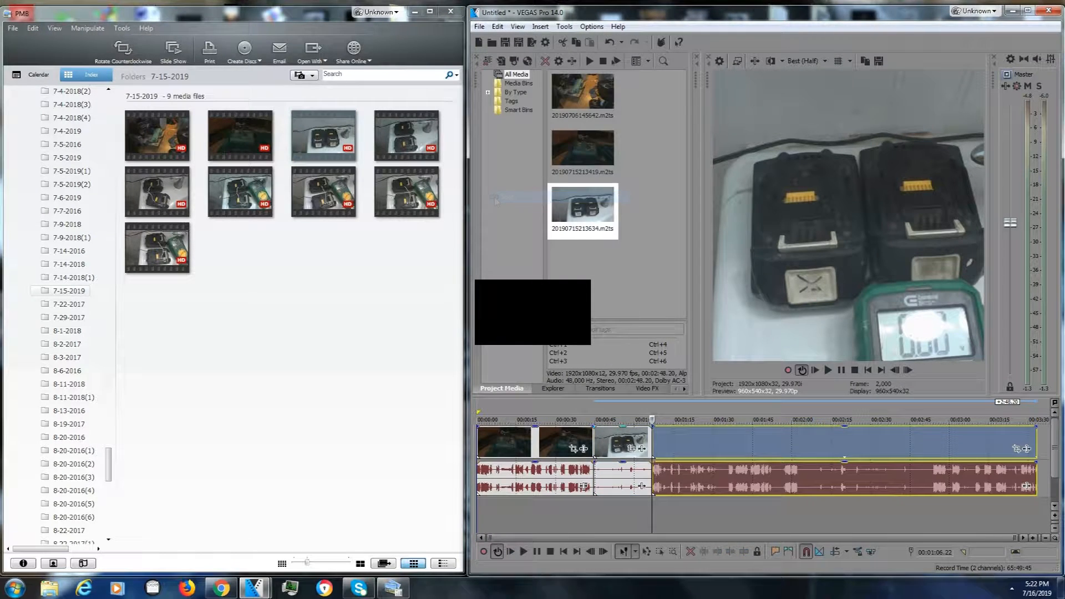
click(613, 443)
key(Delete)
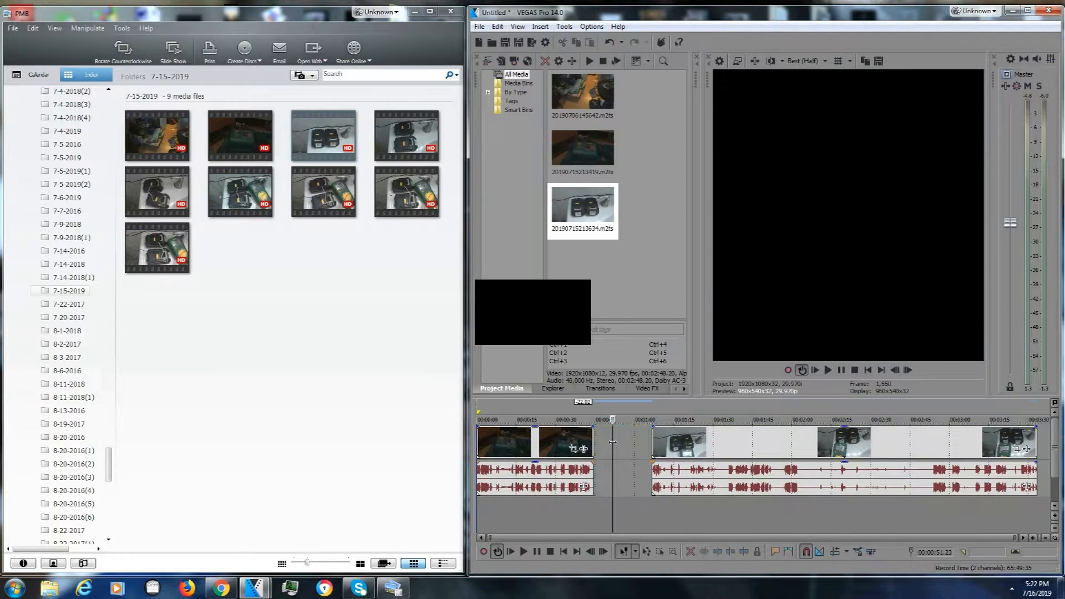
drag(661, 442, 597, 442)
click(593, 445)
Step: Split the battery clip again at 00:01:13.09, delete its opening part and move the rest against the charger clip
click(522, 552)
click(668, 433)
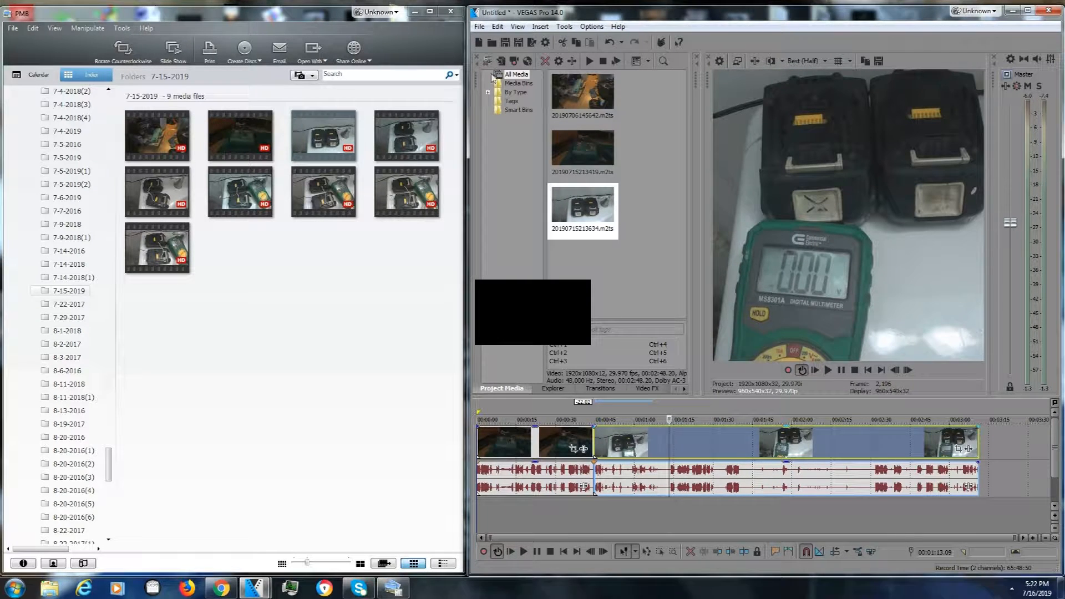
click(497, 27)
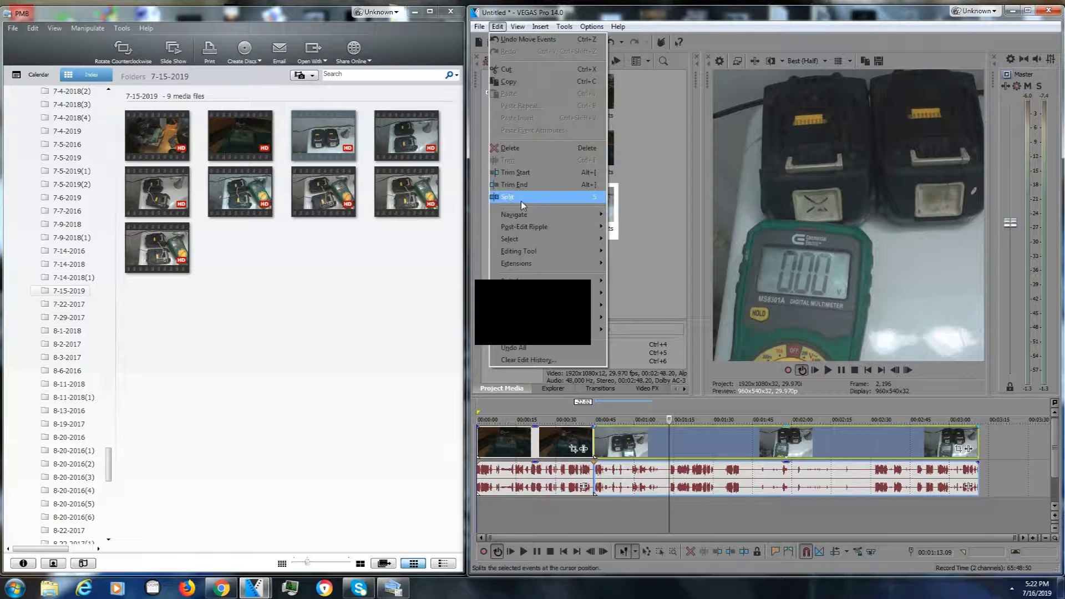
click(521, 201)
click(632, 452)
key(Delete)
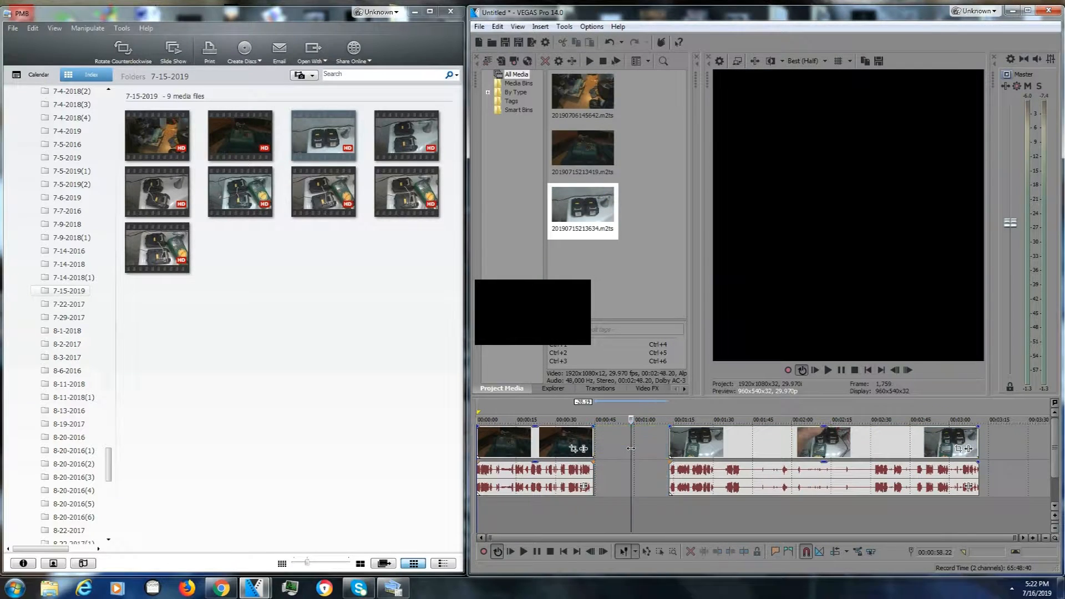
drag(681, 451, 597, 448)
Step: Play back the transition from the charger clip into the trimmed battery clip
click(590, 441)
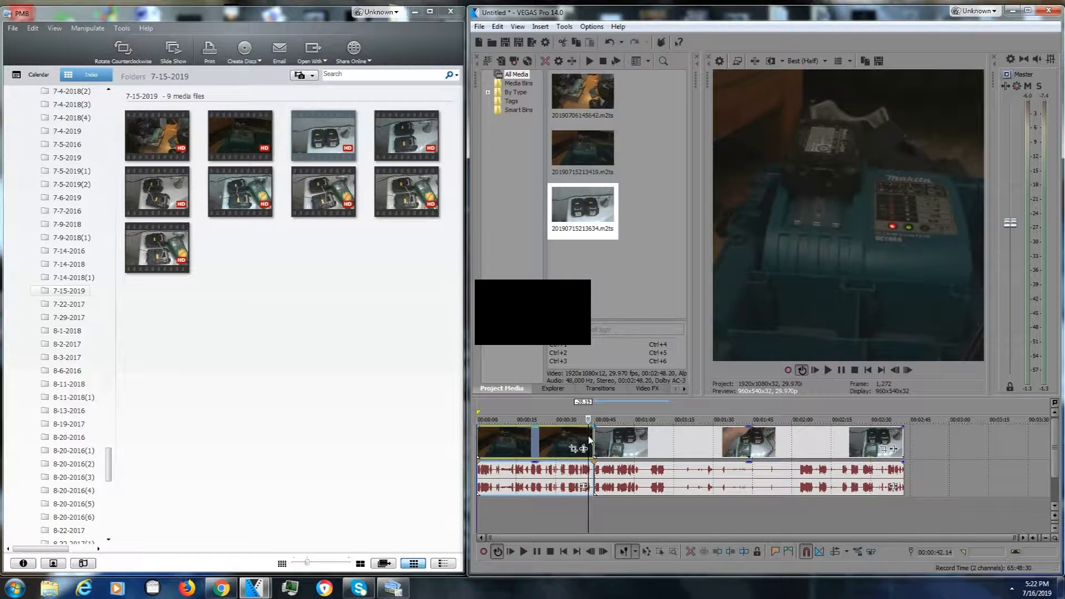
click(535, 557)
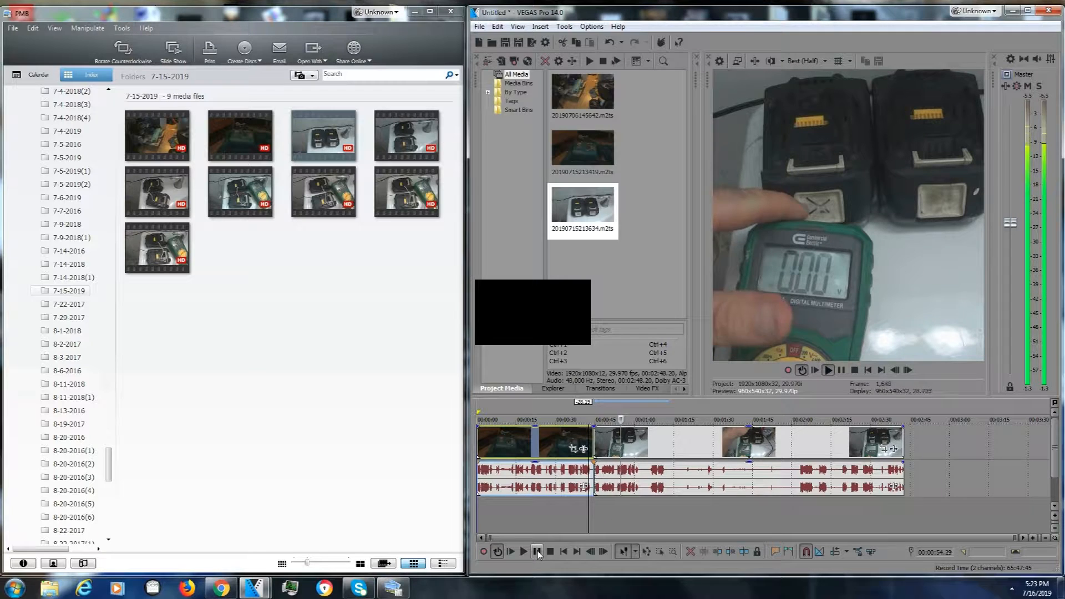
click(538, 554)
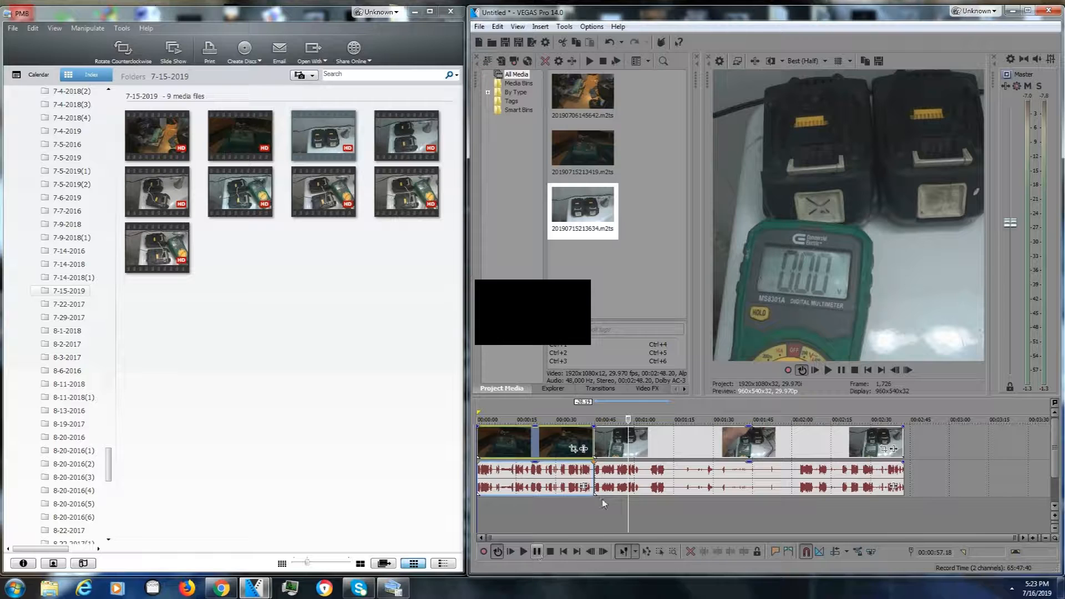
Step: Split the battery clip at 00:01:13.09, where the hand holds the probe over the batteries and the multimeter reads 0.00
click(660, 437)
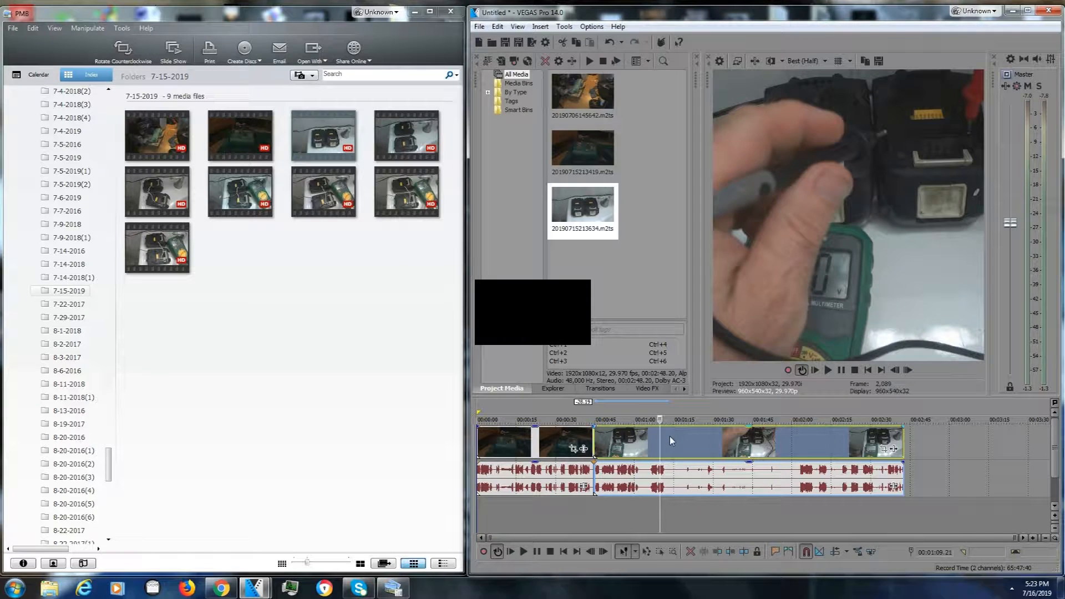
click(716, 441)
click(744, 439)
click(784, 438)
click(802, 434)
click(820, 434)
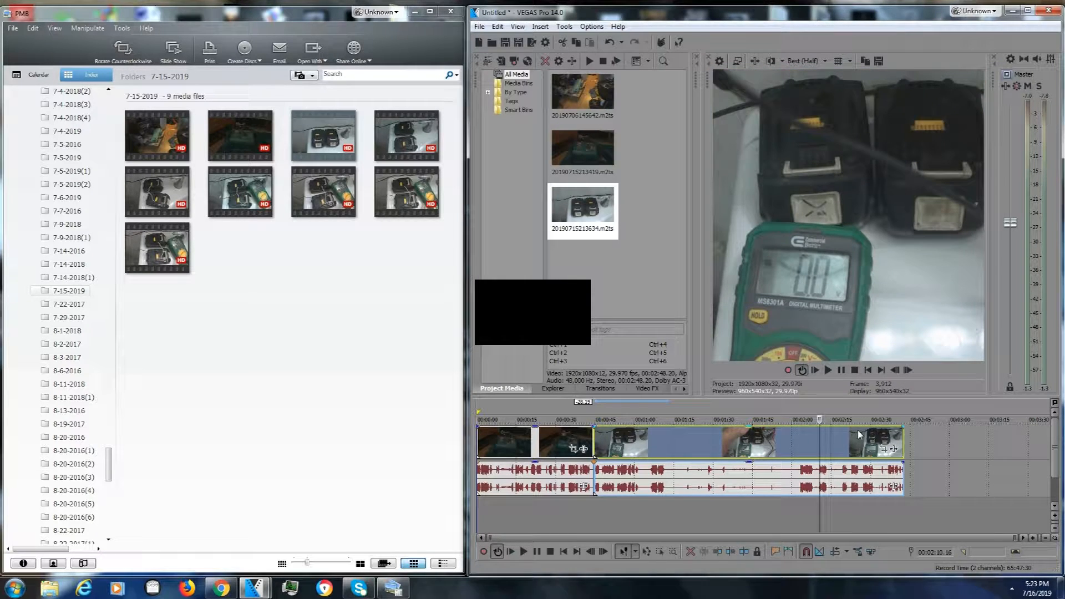
click(651, 452)
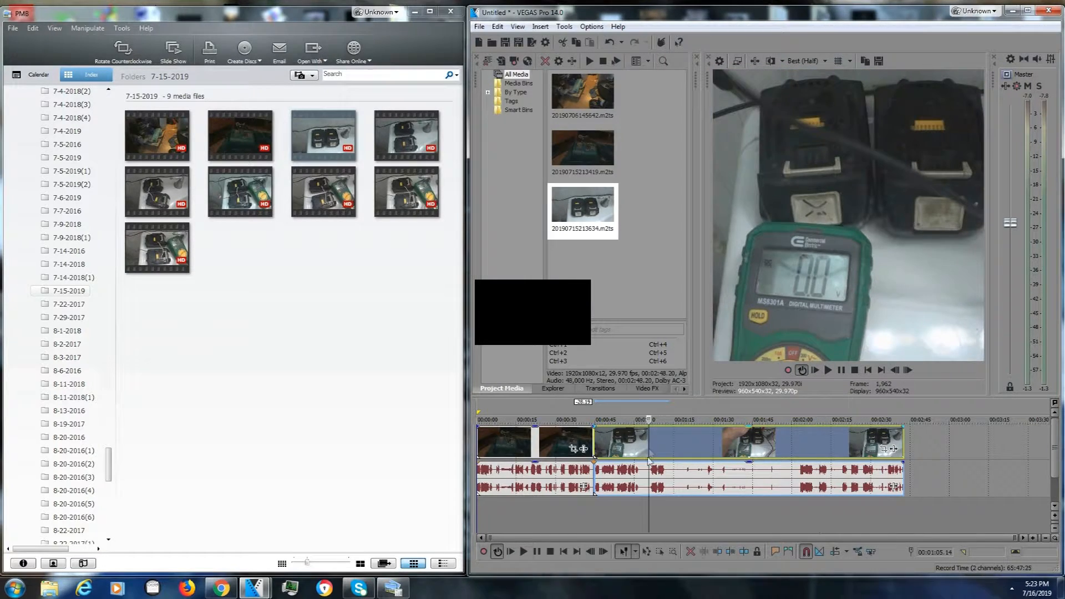
click(523, 551)
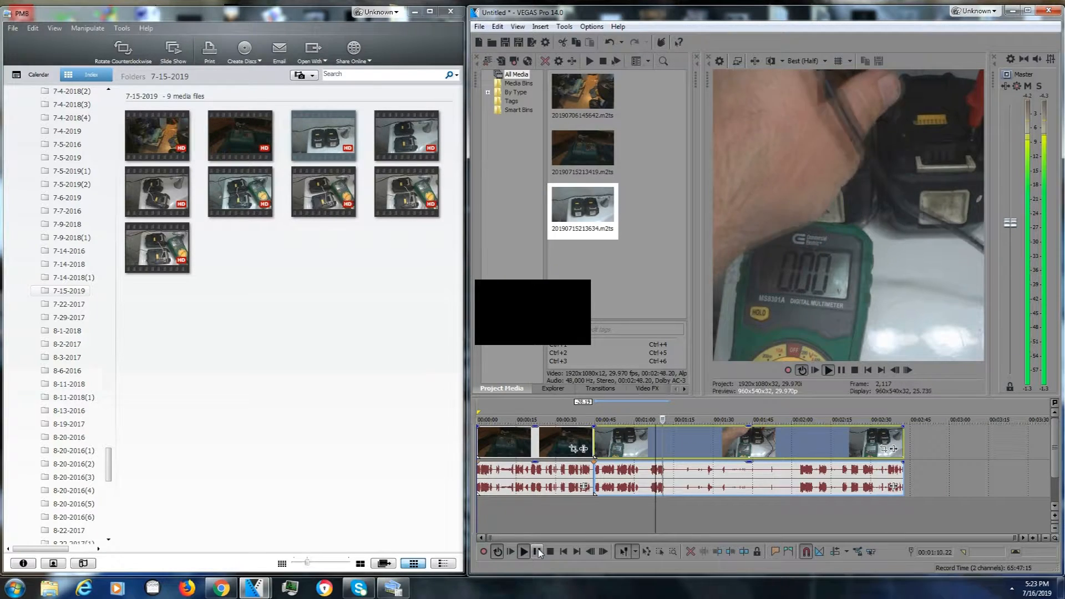
click(537, 551)
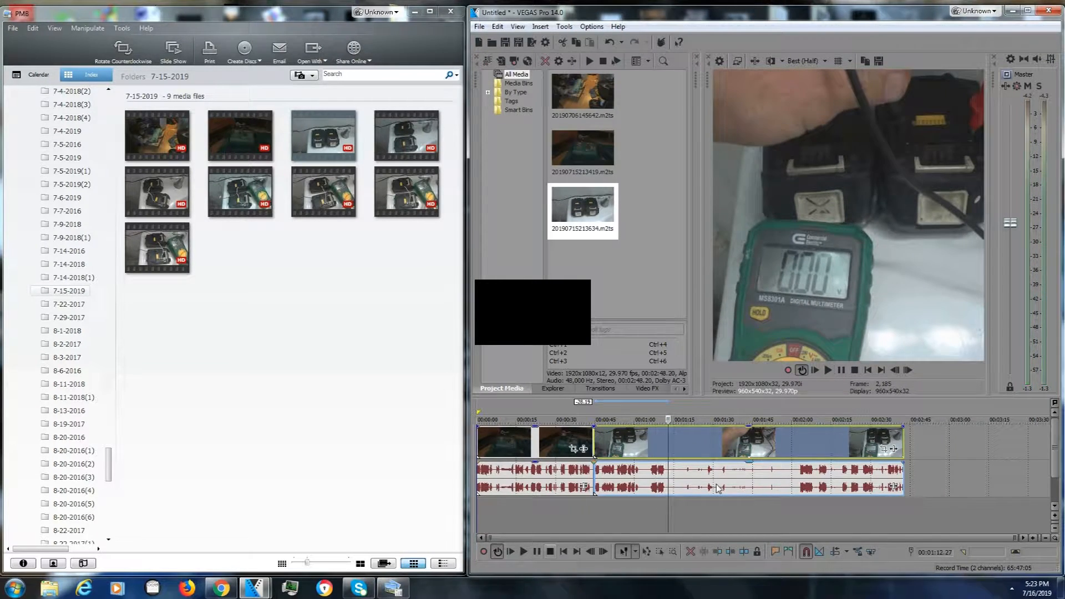
click(670, 443)
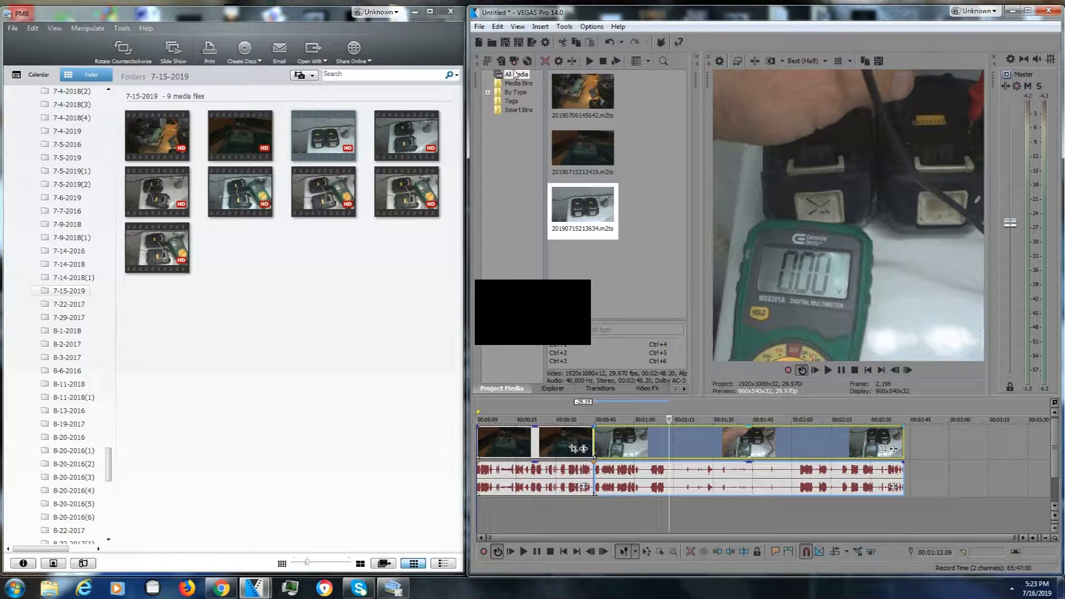
click(498, 26)
click(513, 197)
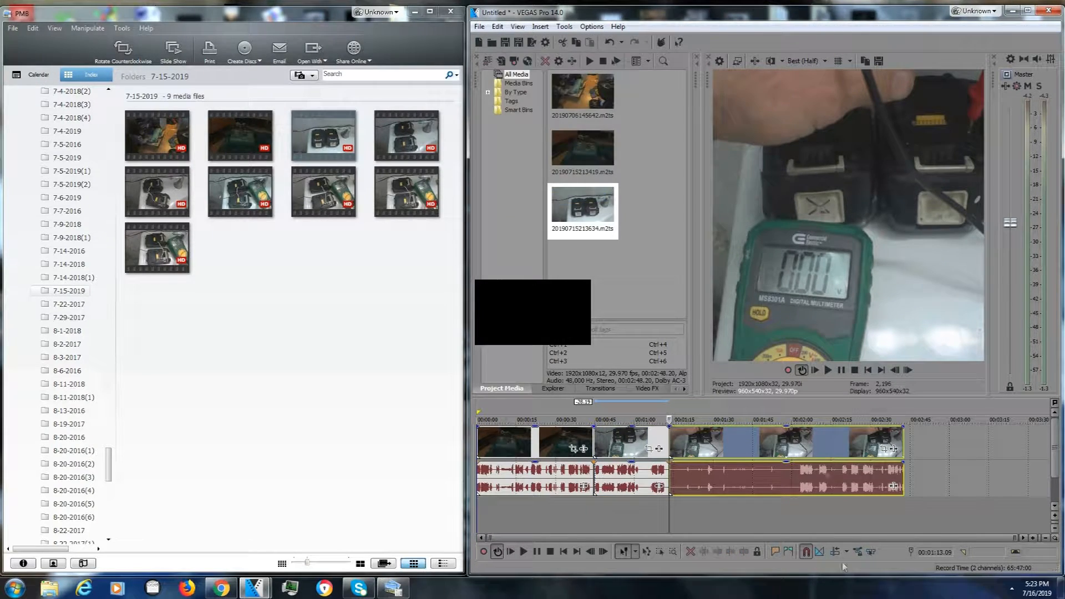
Step: Split the second part of the battery clip at 00:01:55.10, where the multimeter reads 20.4
click(724, 445)
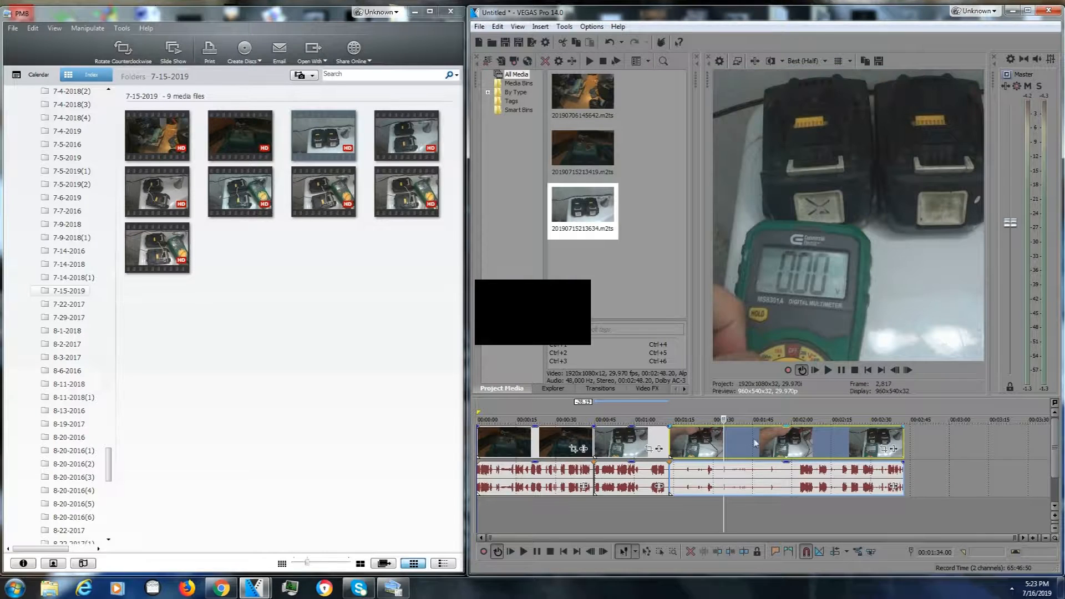
click(782, 444)
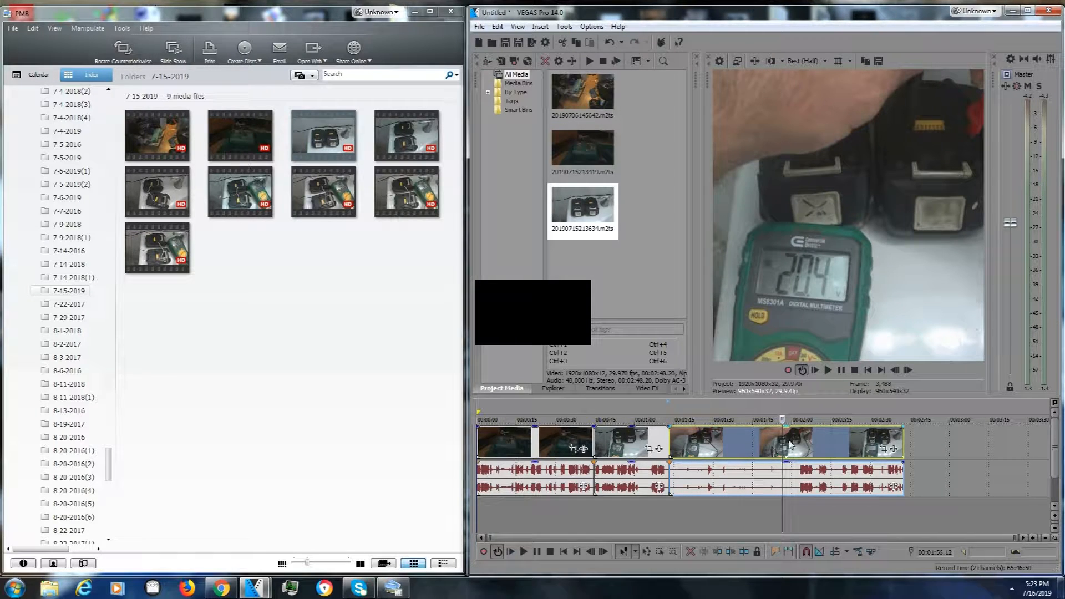
click(769, 444)
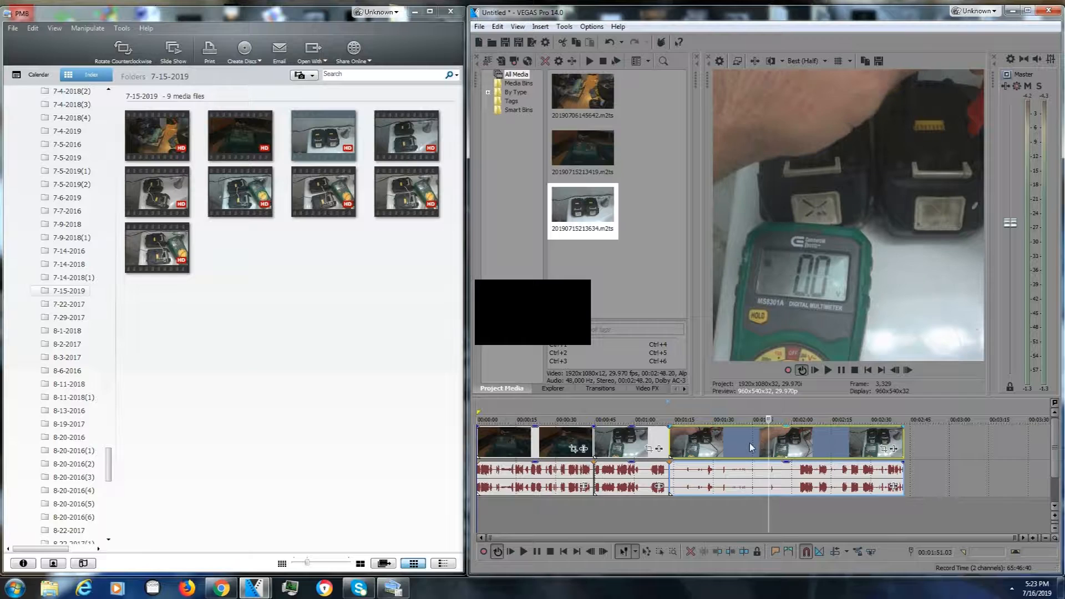
click(719, 447)
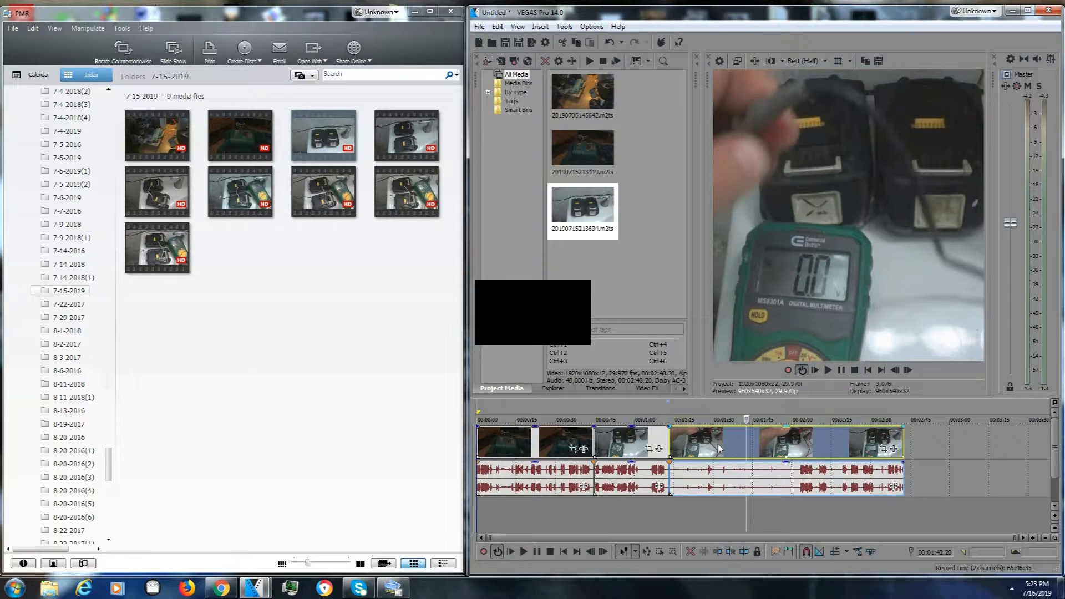
click(747, 444)
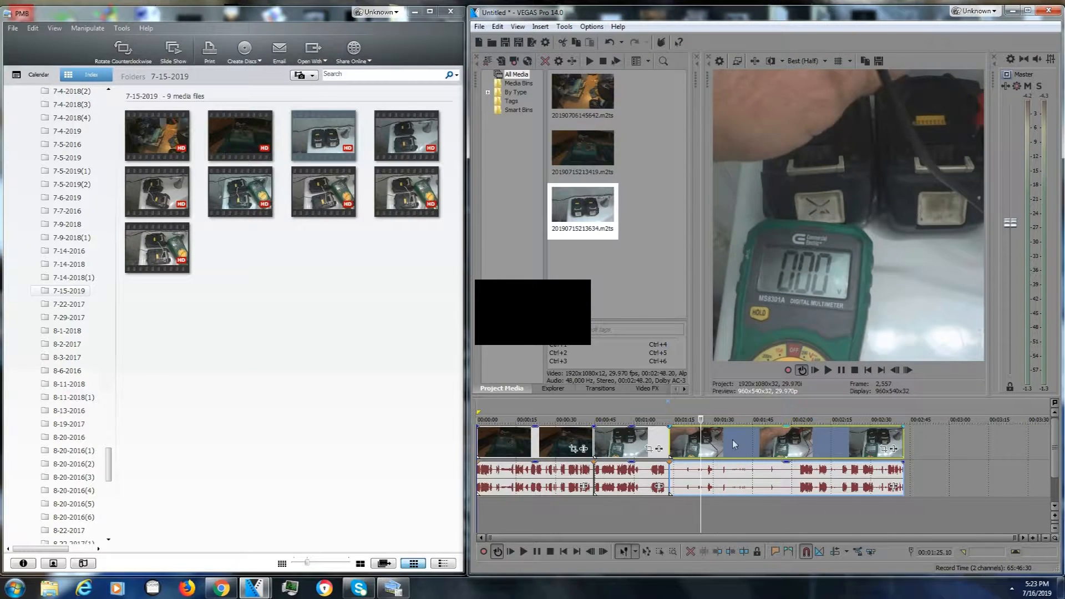
click(776, 442)
click(787, 444)
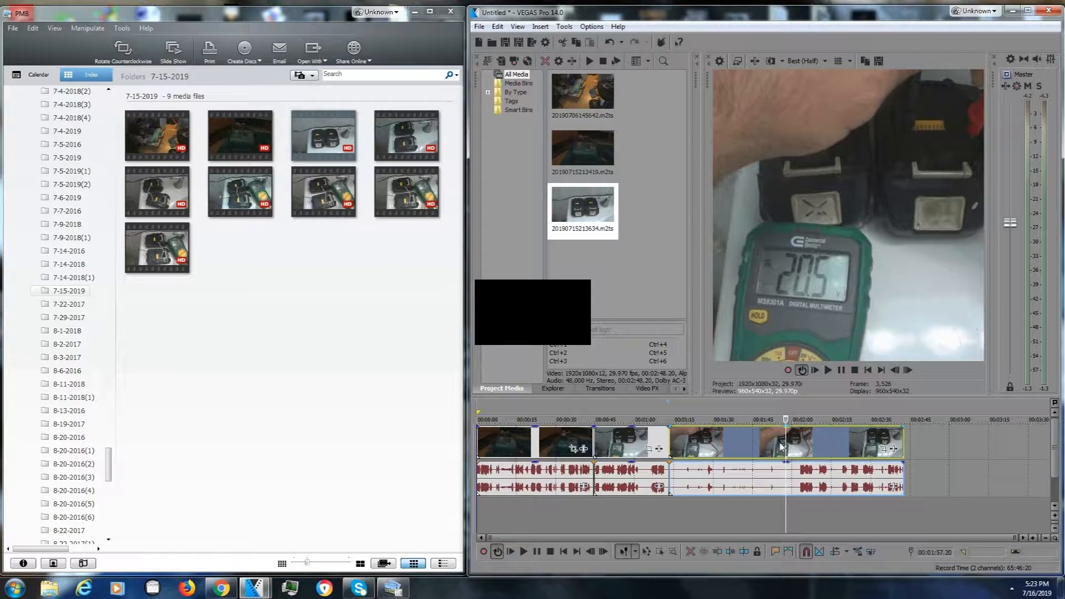
click(780, 444)
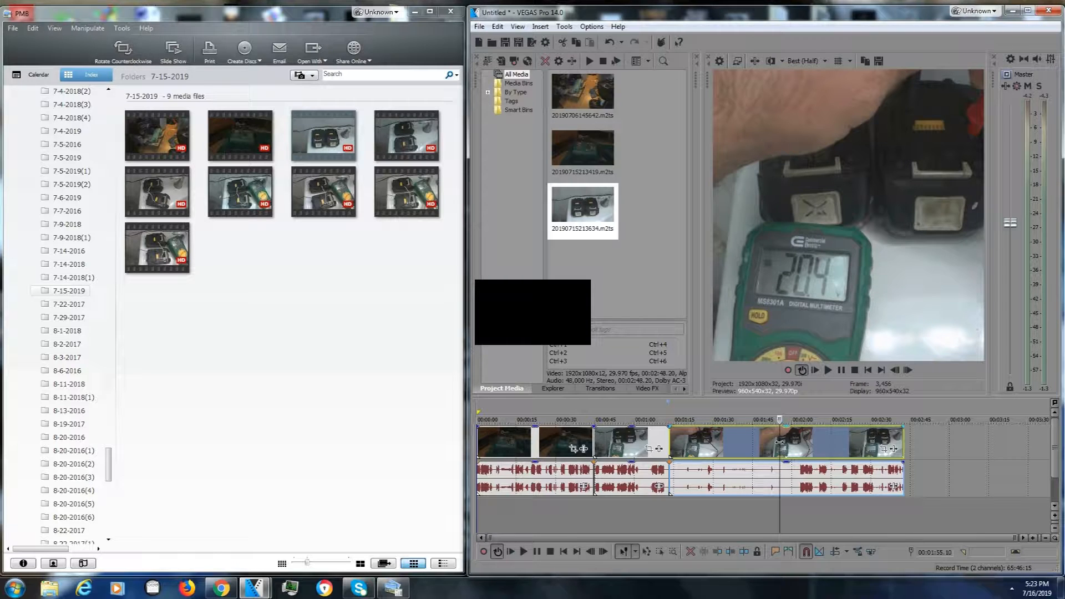
click(497, 26)
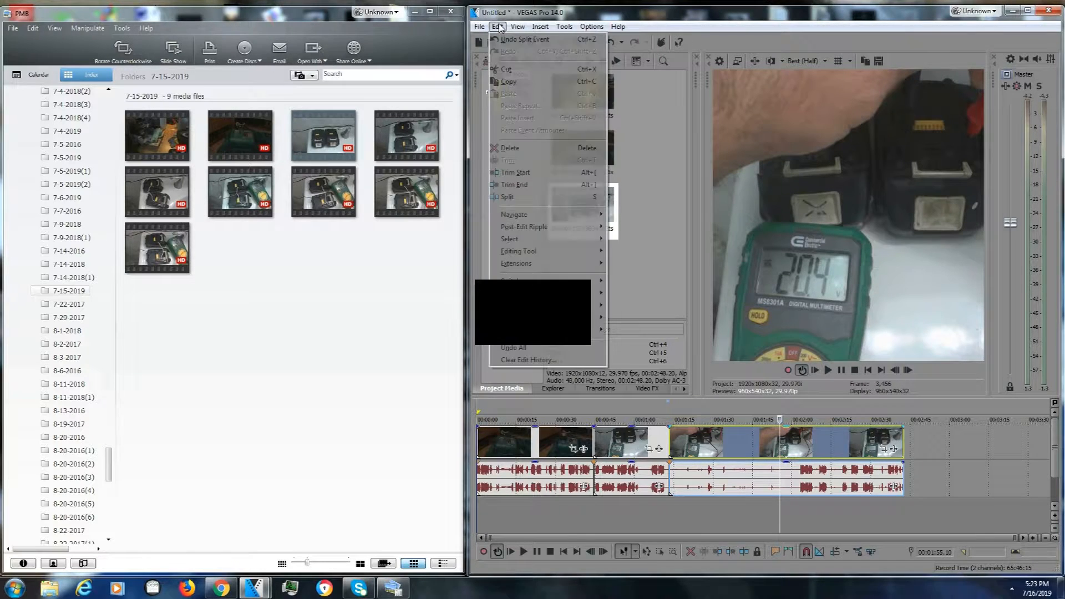
click(524, 195)
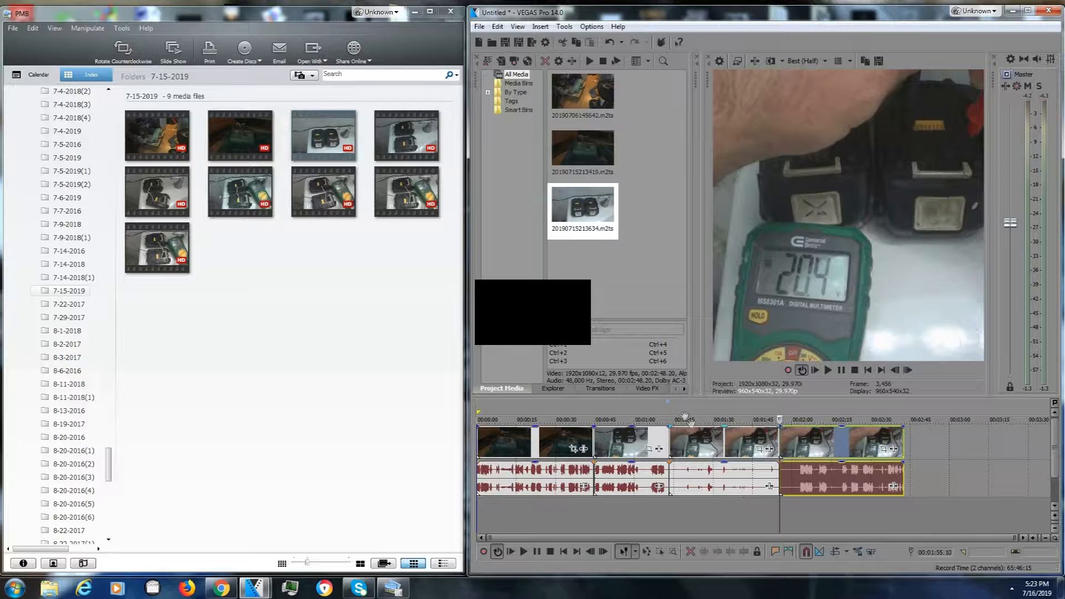
Step: Delete the middle battery segment between the two splits and move the remaining part back to 00:01:13.09, closing the gap
click(703, 443)
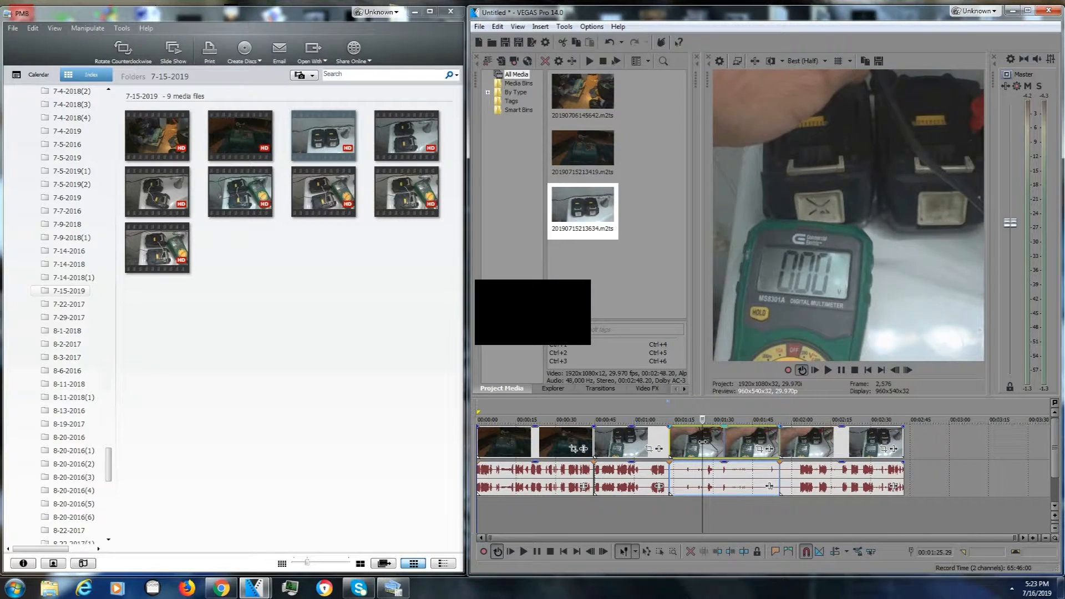
key(Delete)
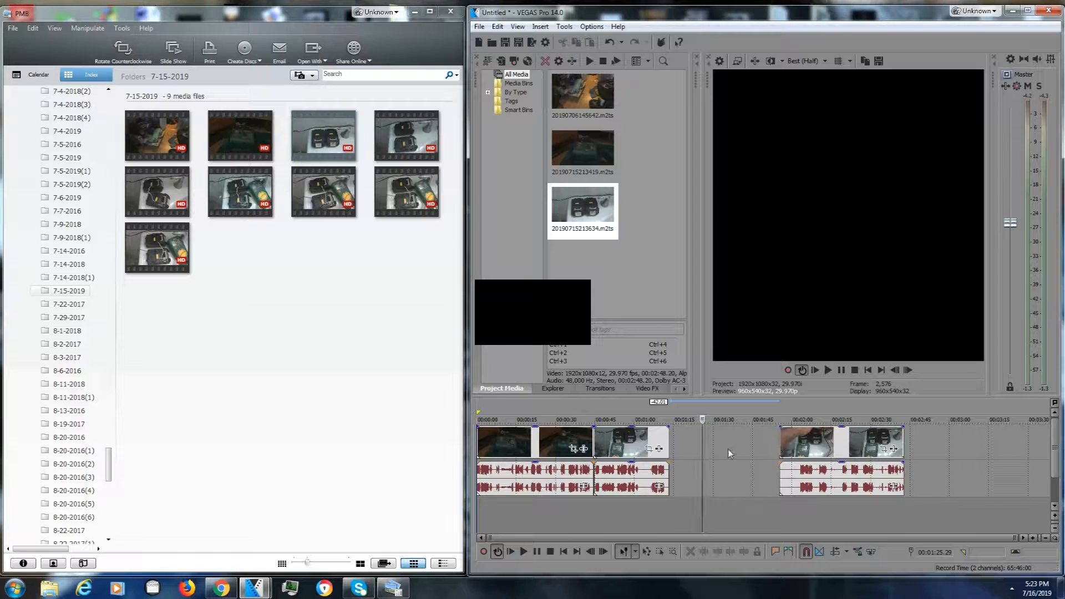
click(689, 447)
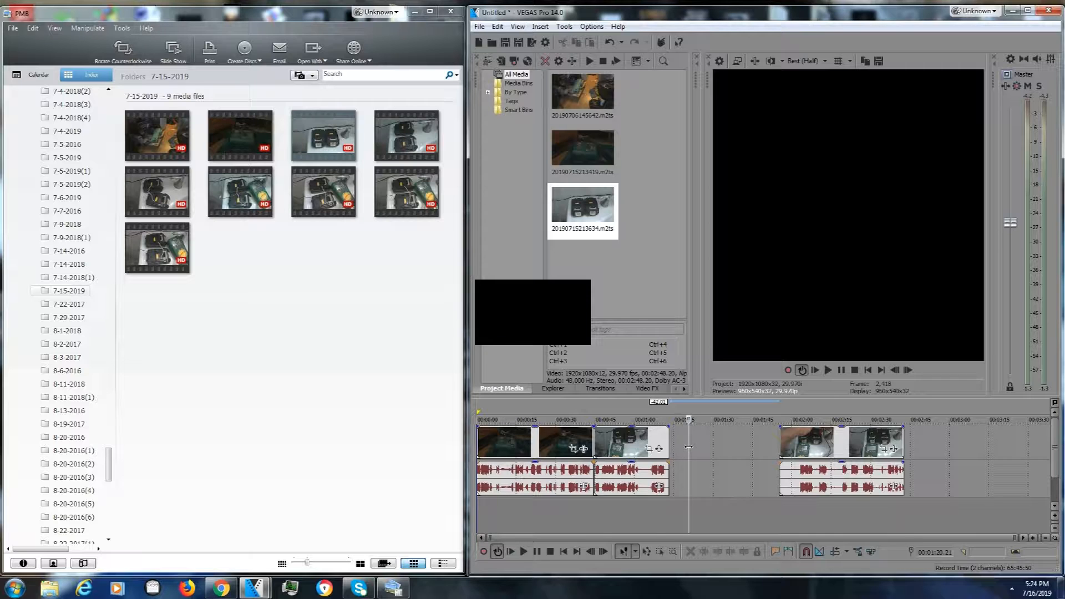
click(668, 443)
drag(799, 451, 691, 446)
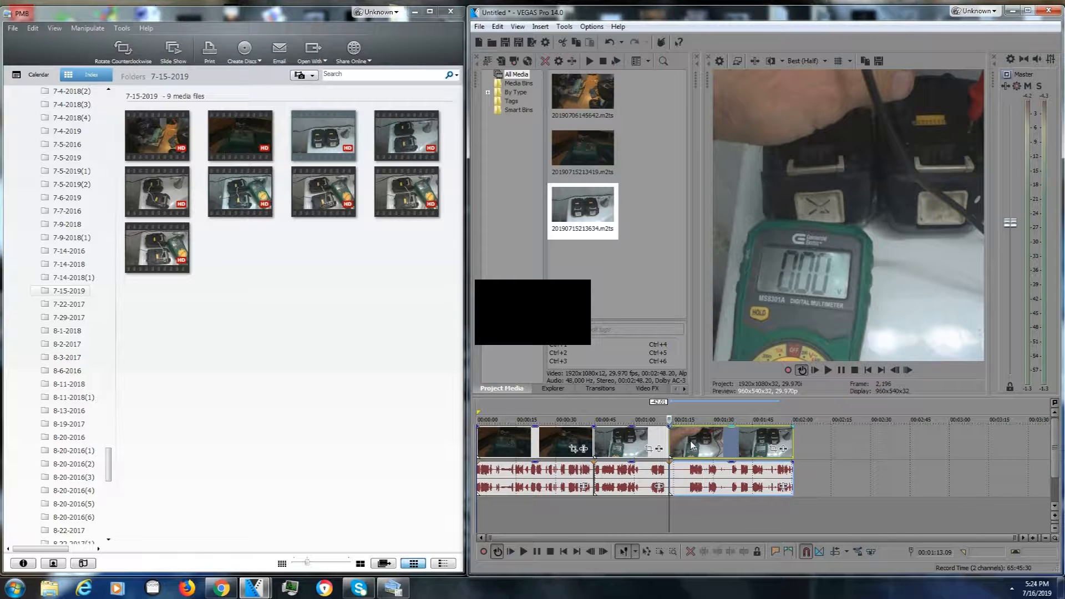
Step: Play back the new join in the battery footage and skim through the last segment towards its end
click(538, 551)
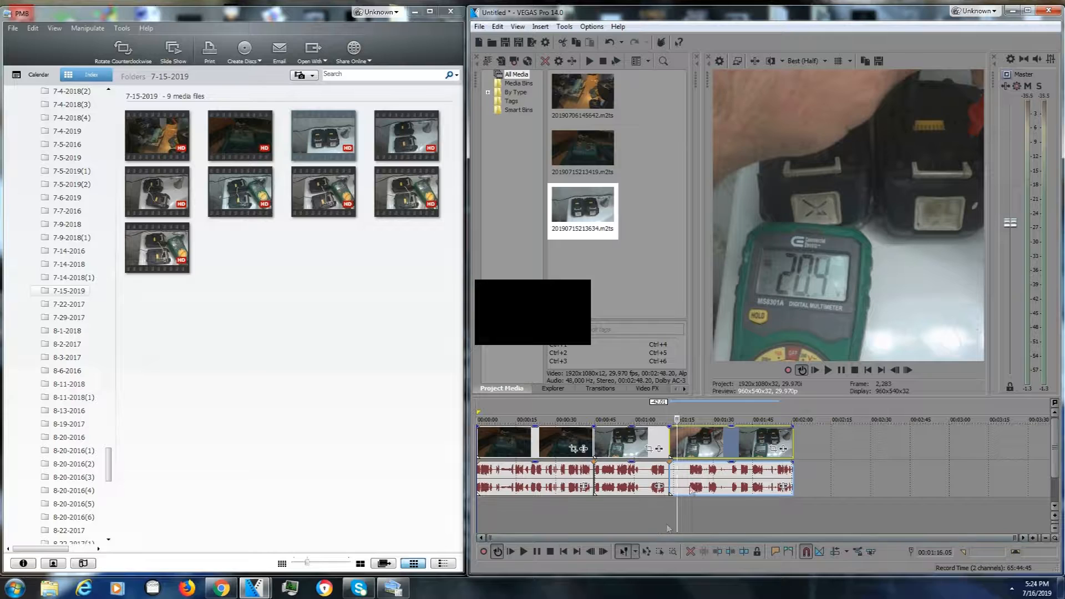
click(694, 449)
click(726, 444)
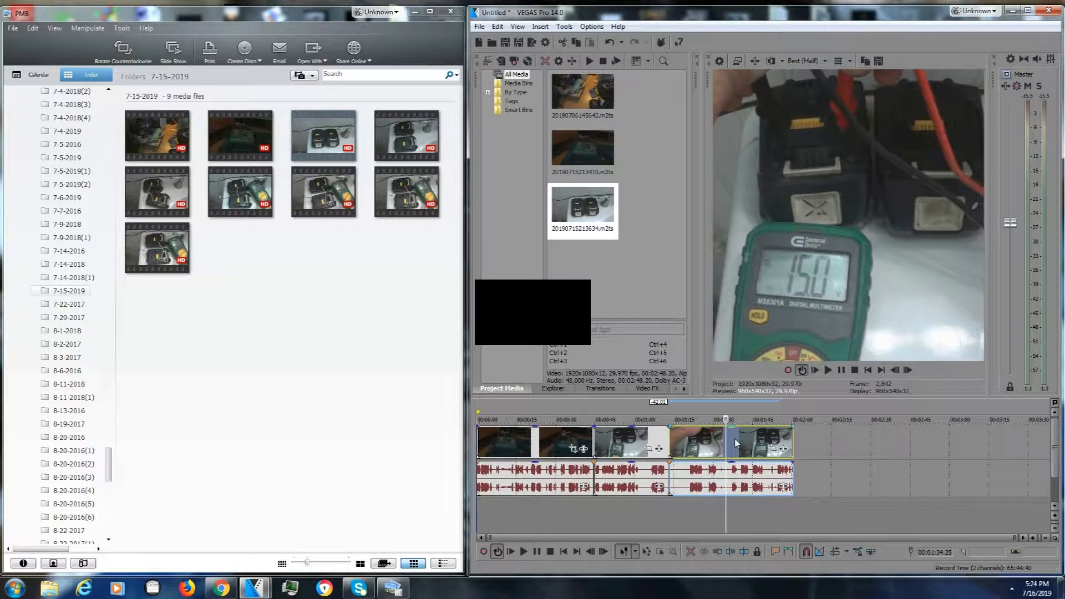
click(737, 438)
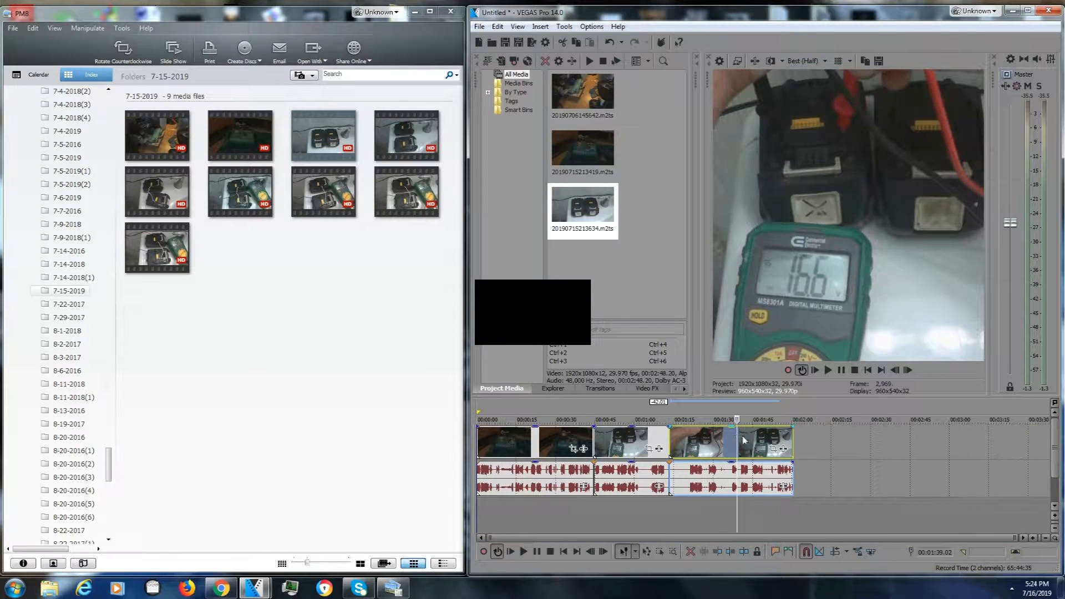
click(755, 440)
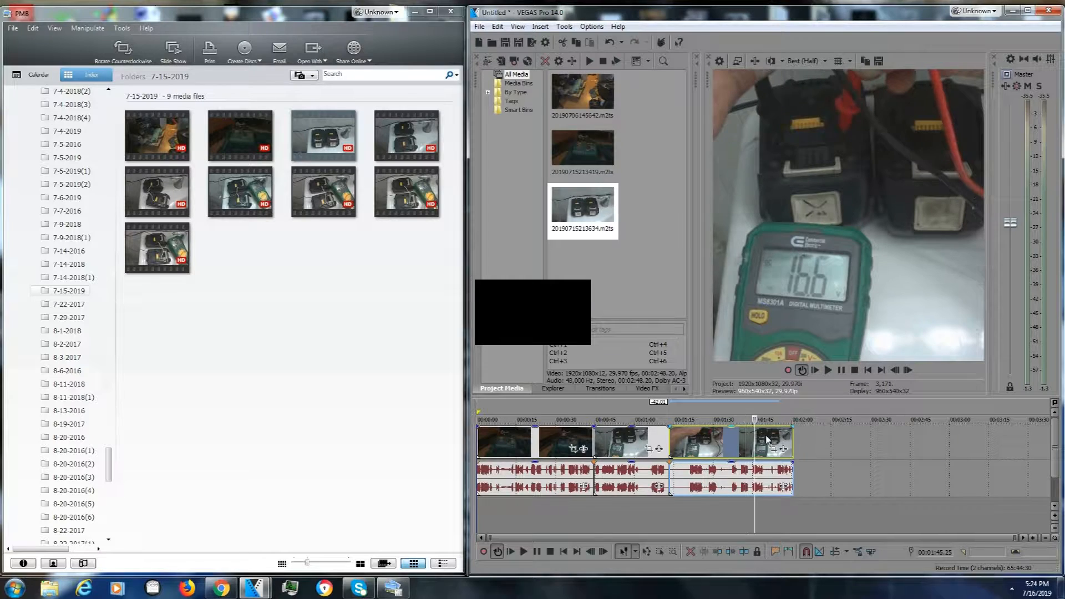
click(769, 438)
click(778, 440)
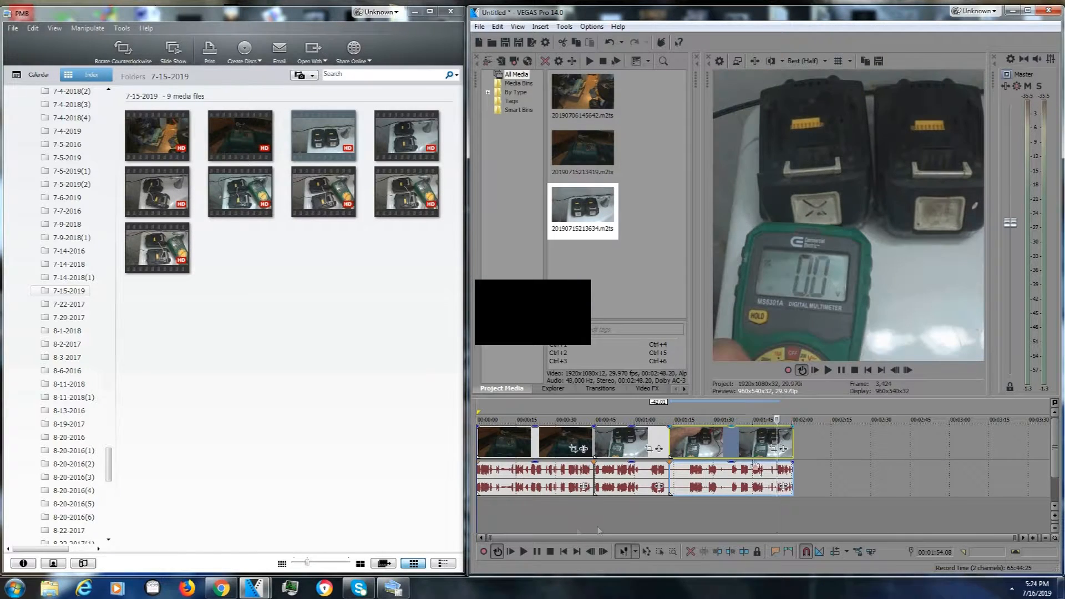
Step: Split the last battery segment at 00:01:59.20 and delete the short piece after the split
click(536, 552)
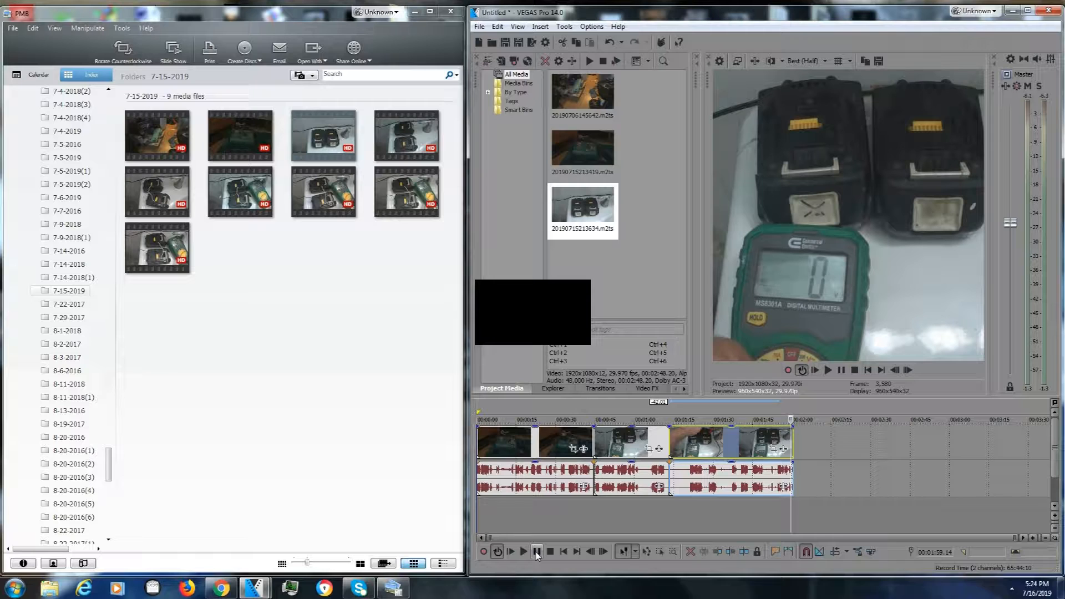
click(536, 551)
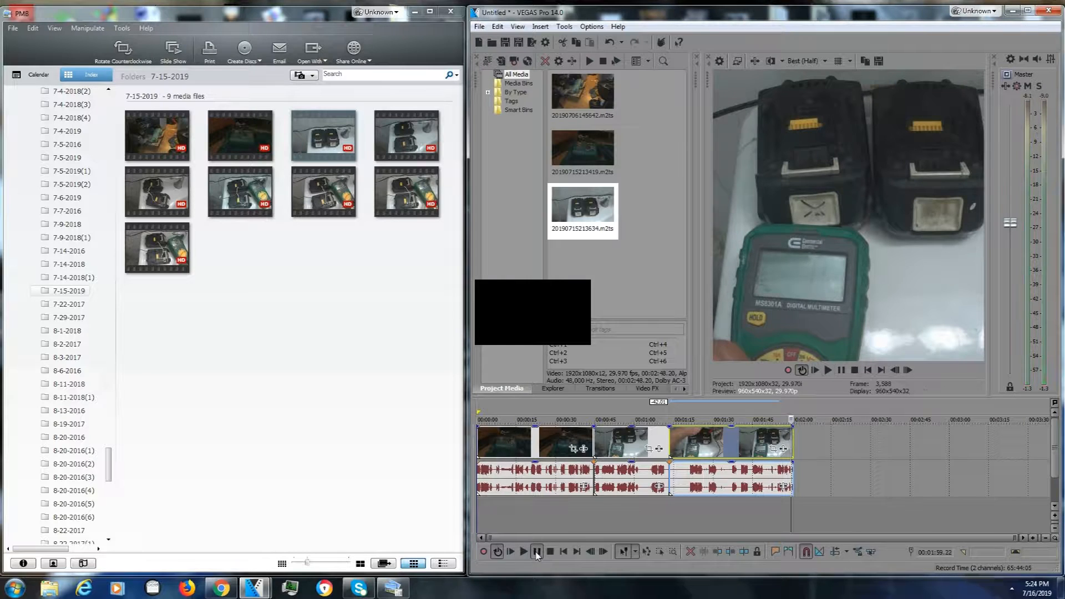
click(536, 553)
click(497, 28)
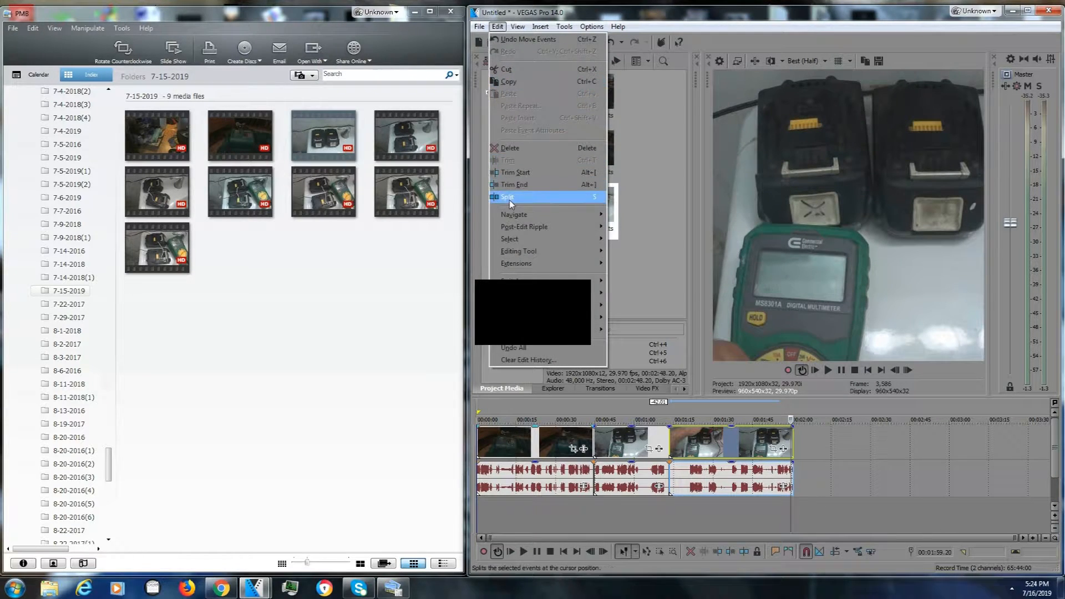
click(527, 196)
click(793, 448)
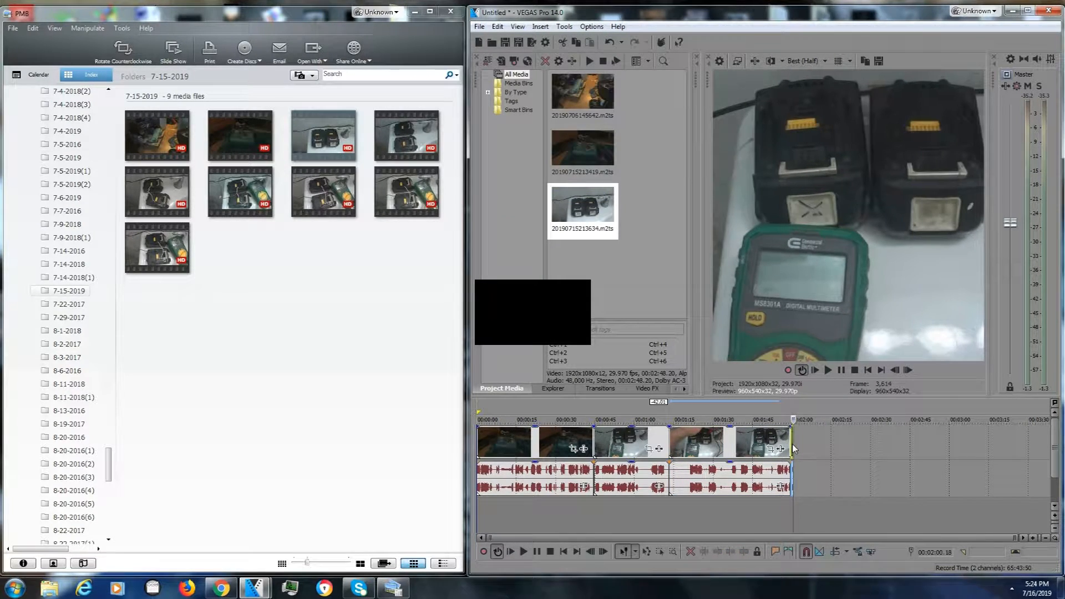
key(Delete)
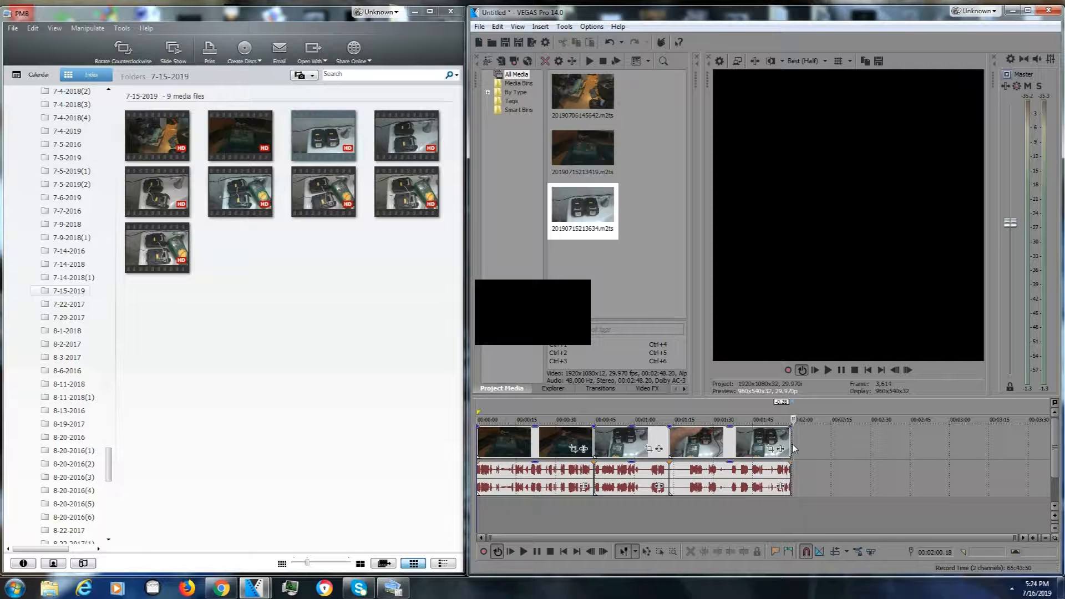
Step: Undo the deletion of the short end piece of the battery clip, then redo that deletion
click(787, 441)
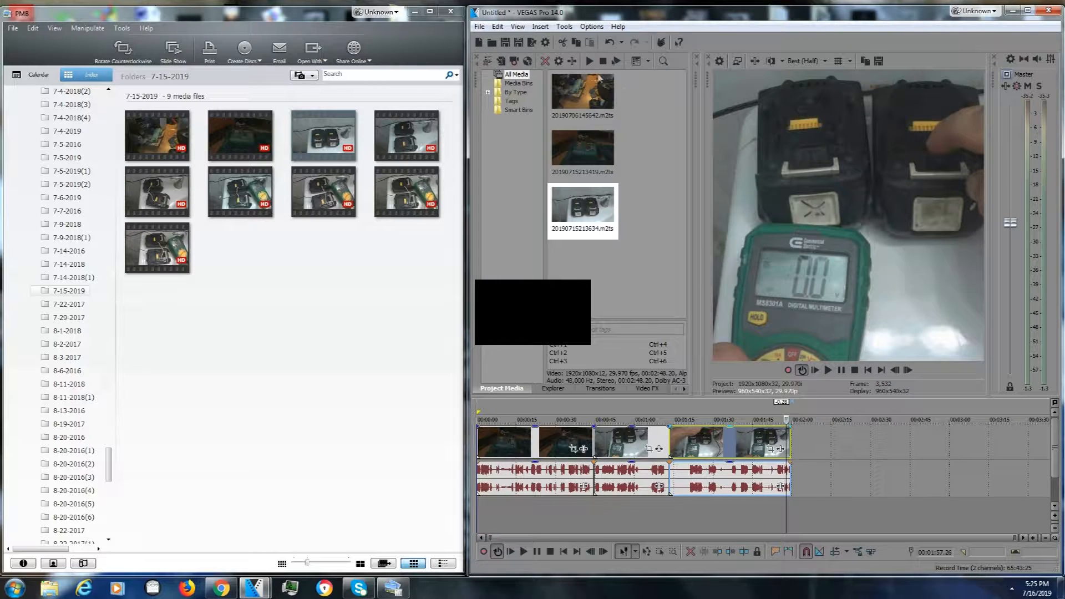
click(497, 27)
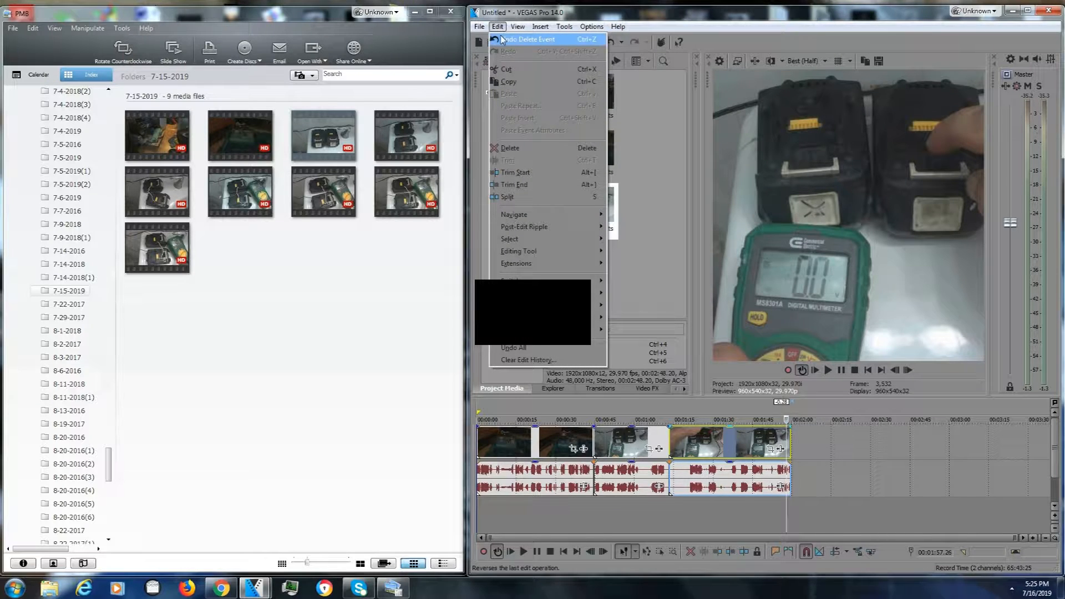
click(502, 39)
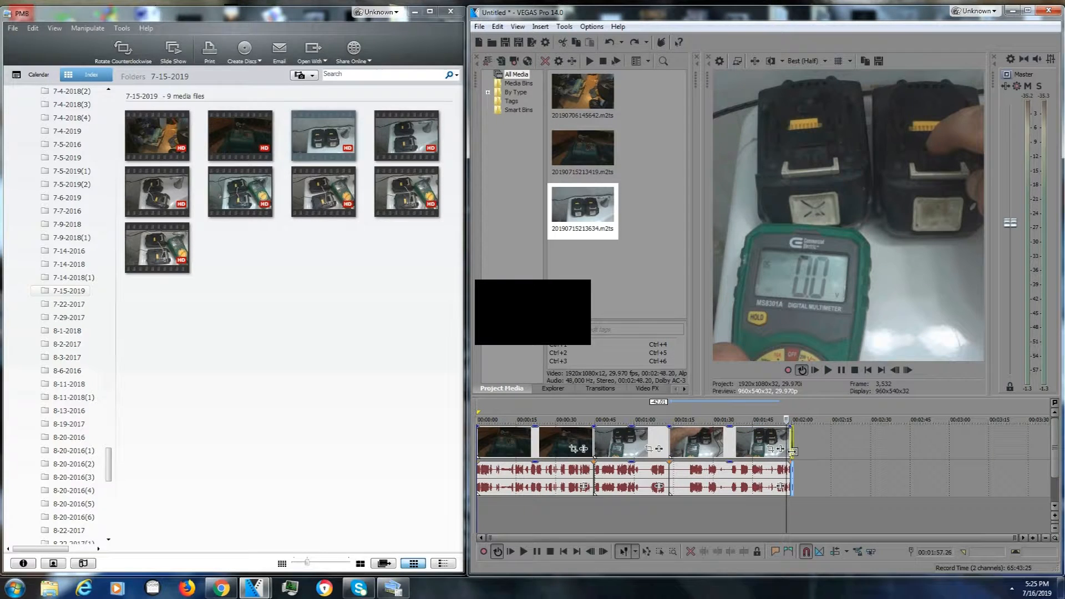
click(498, 27)
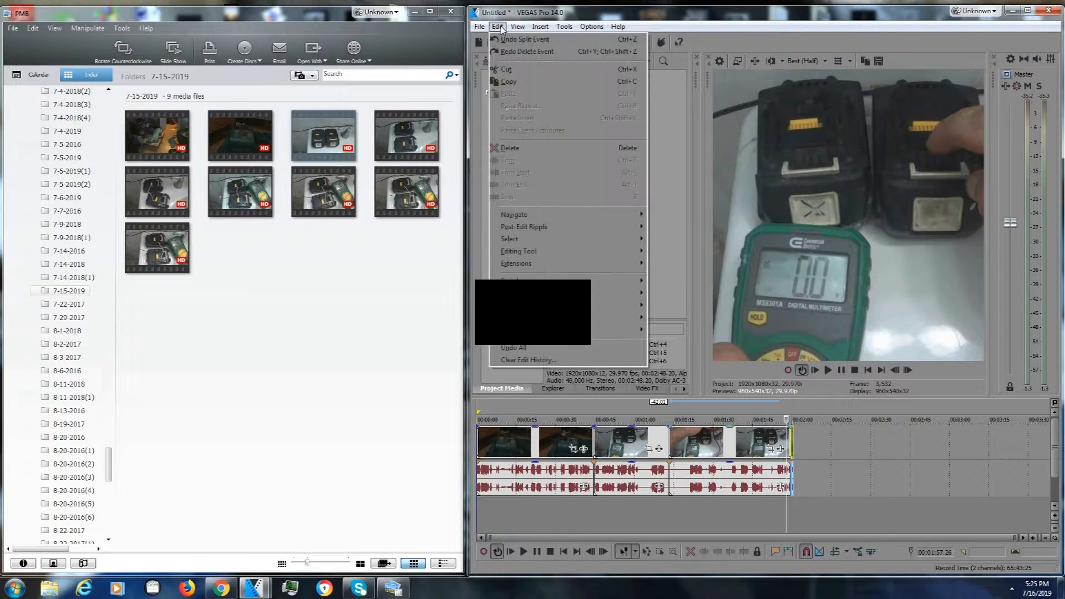
click(525, 39)
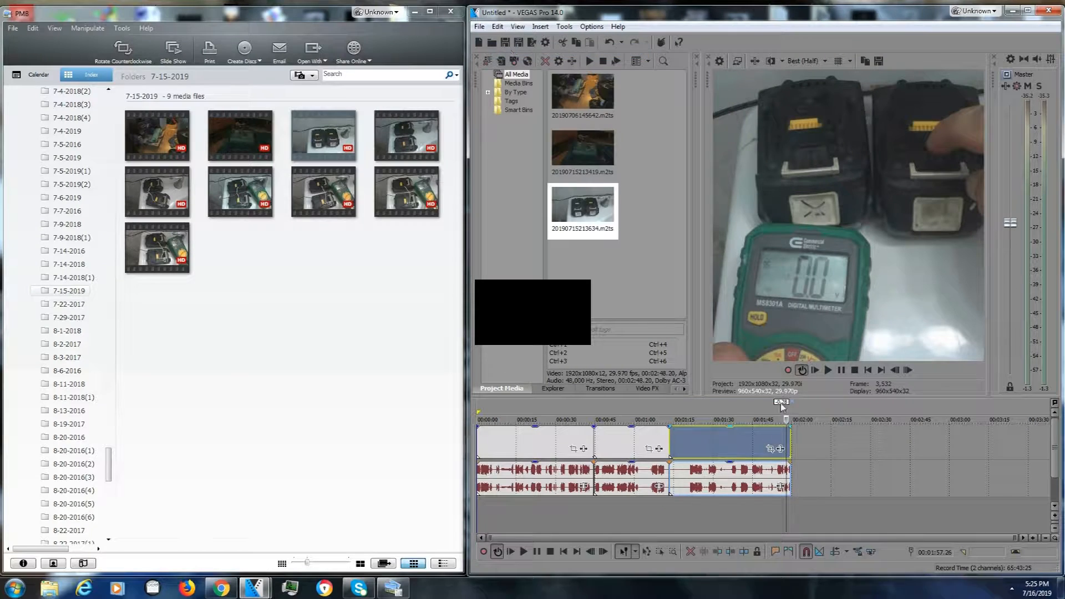
Step: Add the fourth 7-15-2019 clip to the timeline at 00:01:59.20, directly after the last battery segment
click(791, 437)
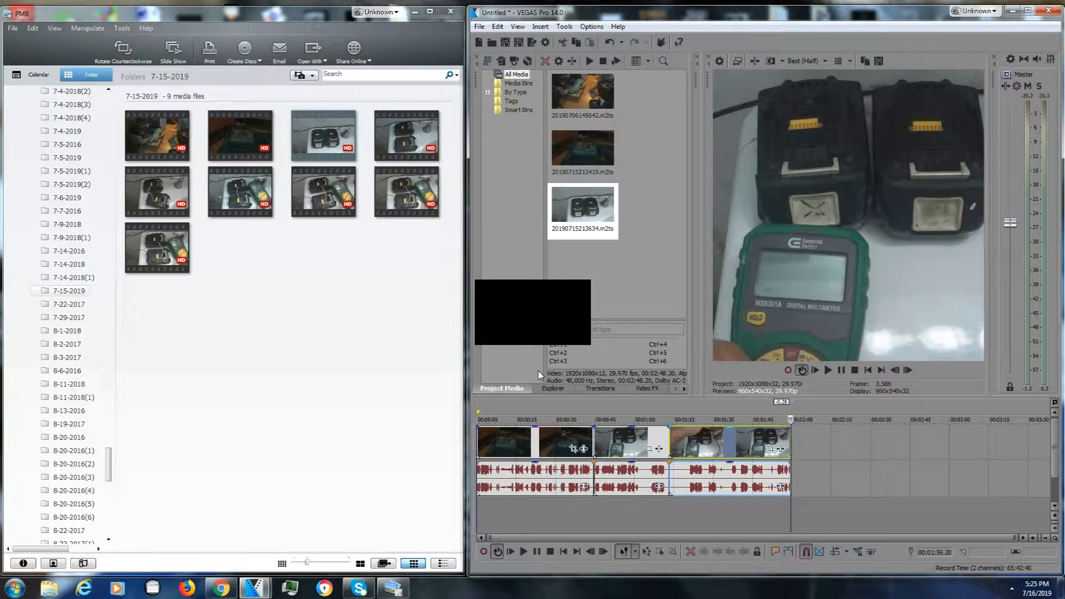
click(405, 141)
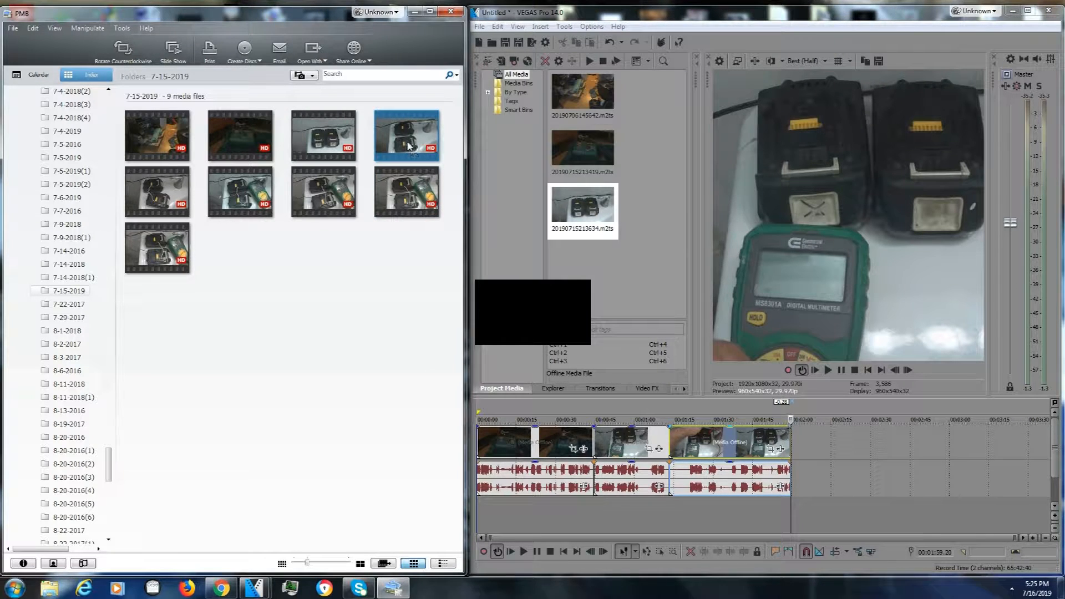
drag(806, 450, 801, 447)
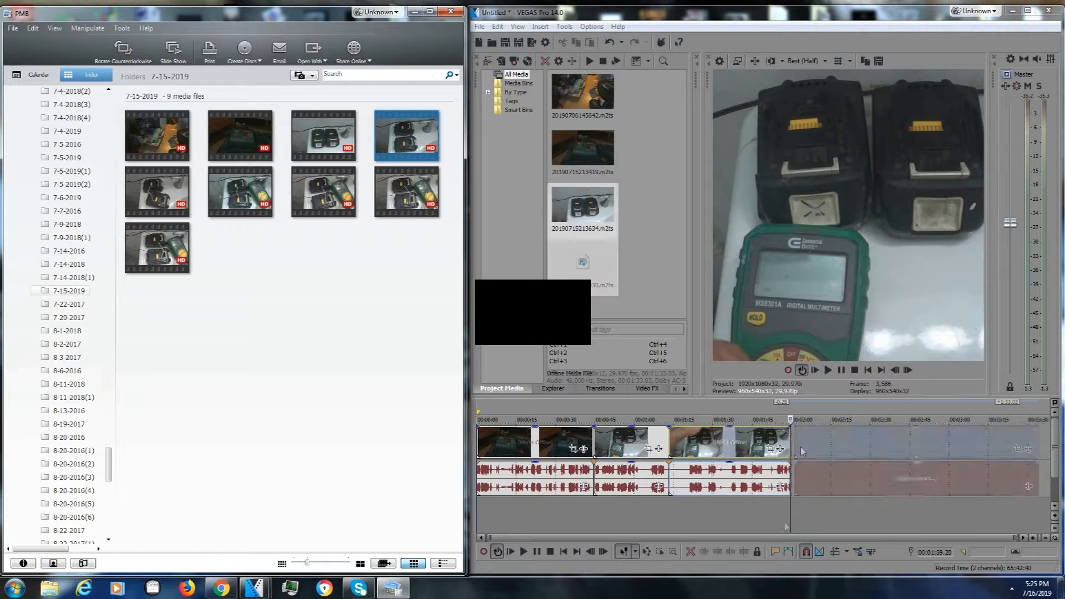
drag(774, 537, 811, 538)
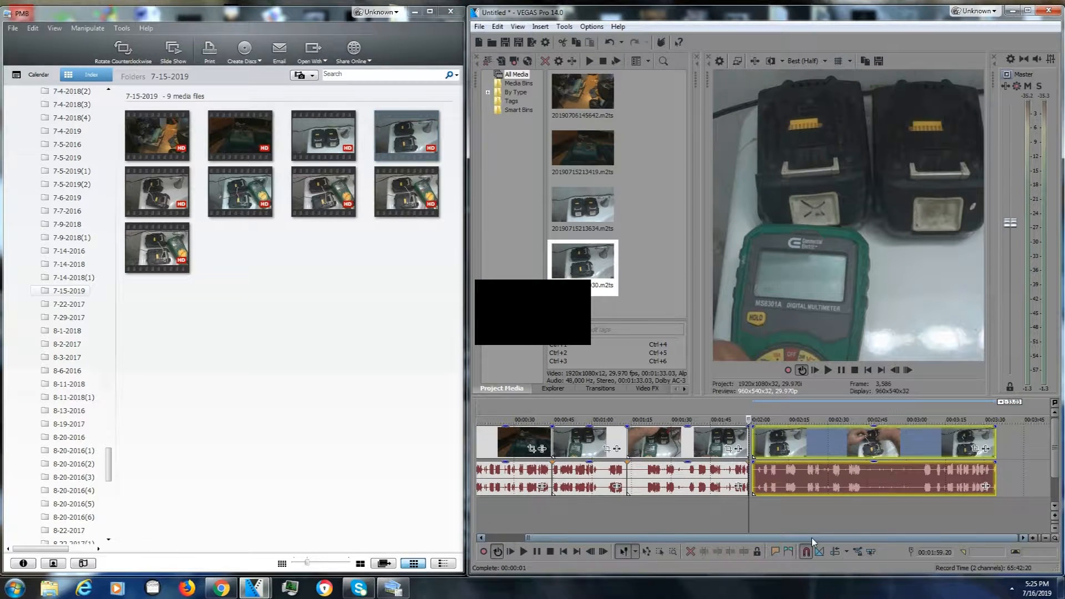
Step: Skim through the newly added fourth clip from start to end and delete it from the timeline
click(778, 437)
click(811, 443)
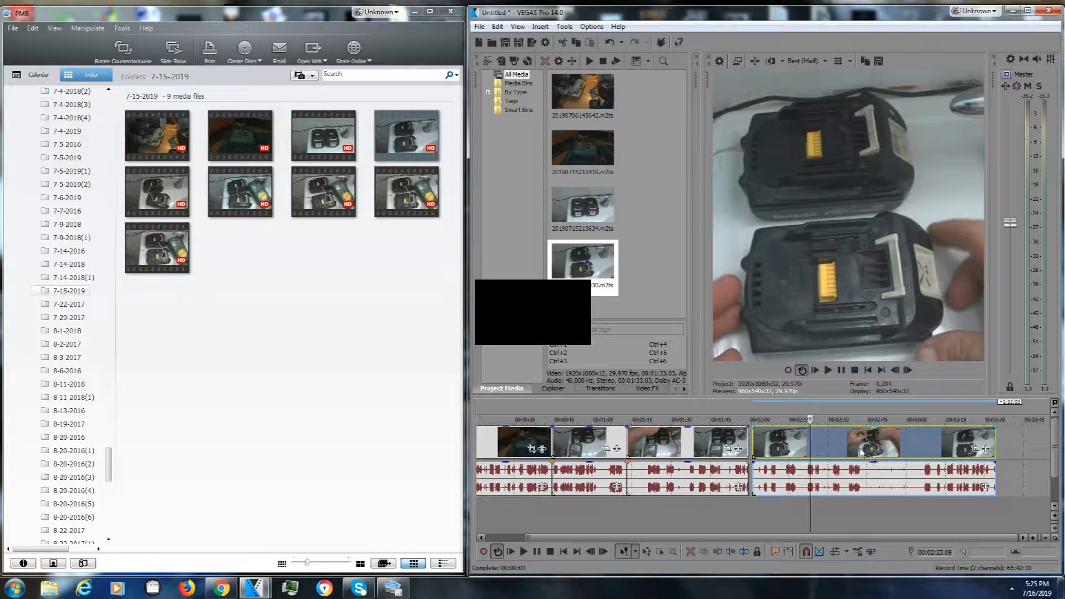
click(861, 450)
click(899, 445)
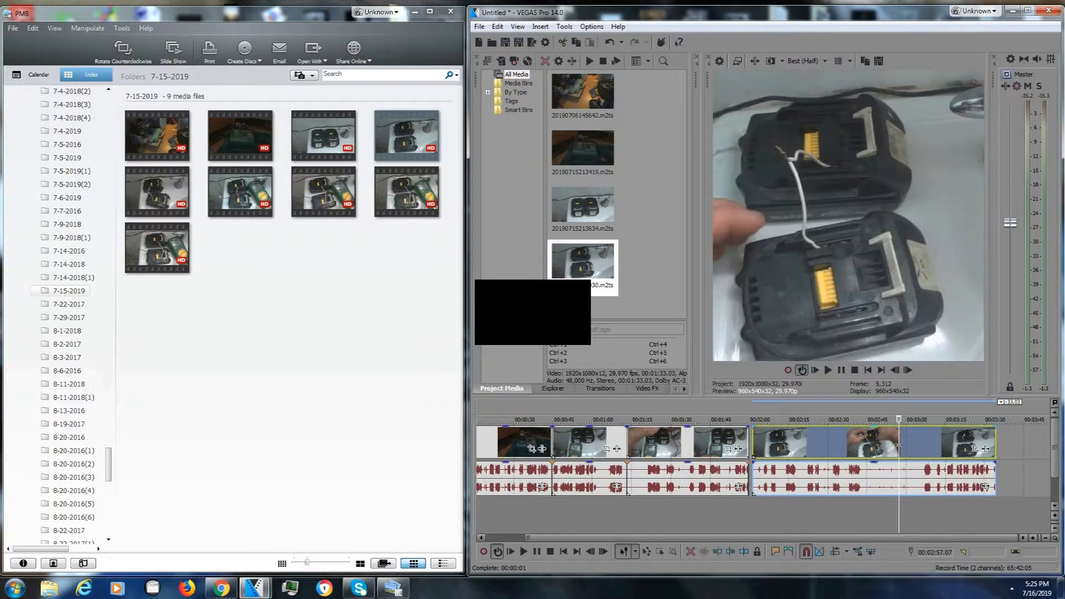
click(931, 444)
click(951, 445)
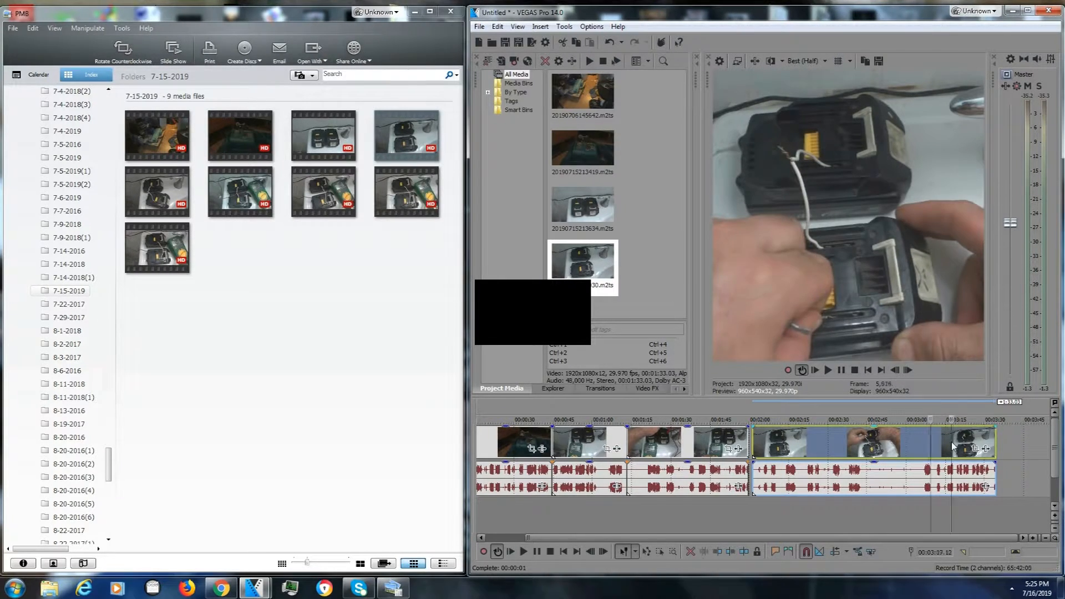
click(971, 441)
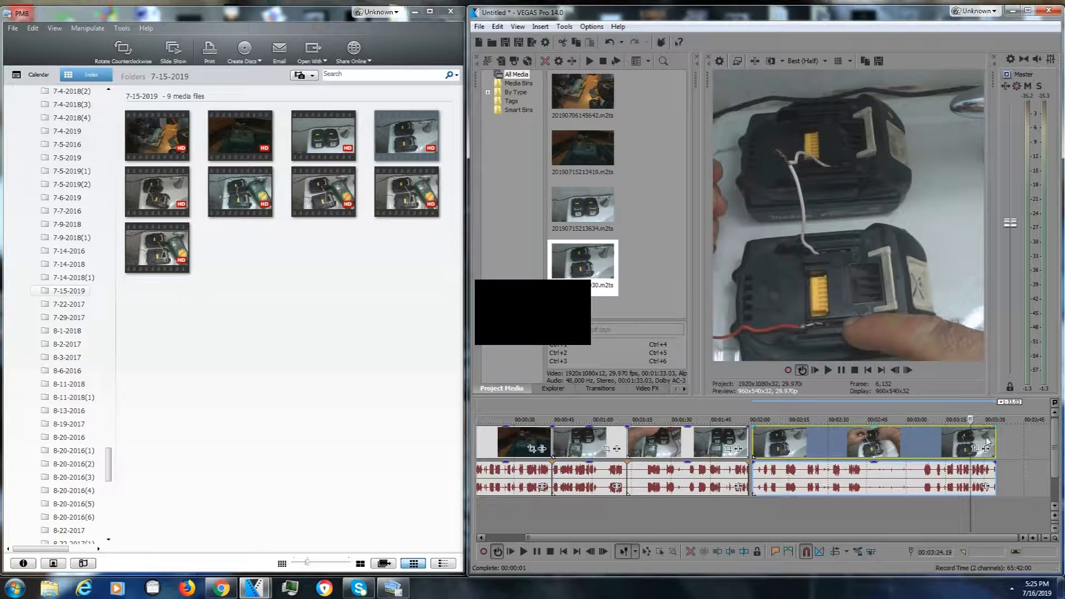
click(986, 439)
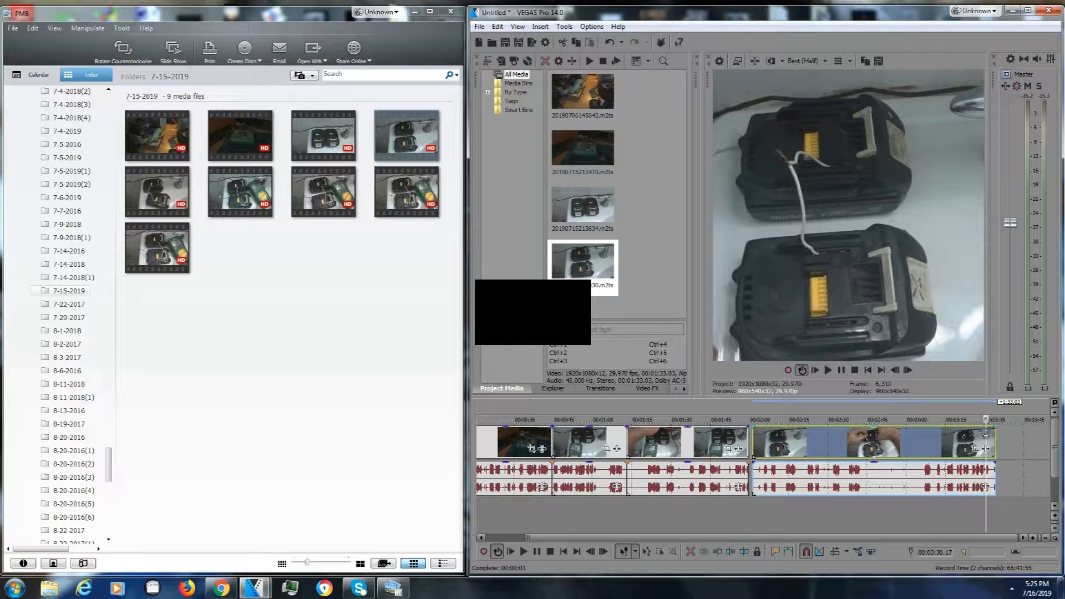
click(938, 442)
click(917, 436)
click(844, 438)
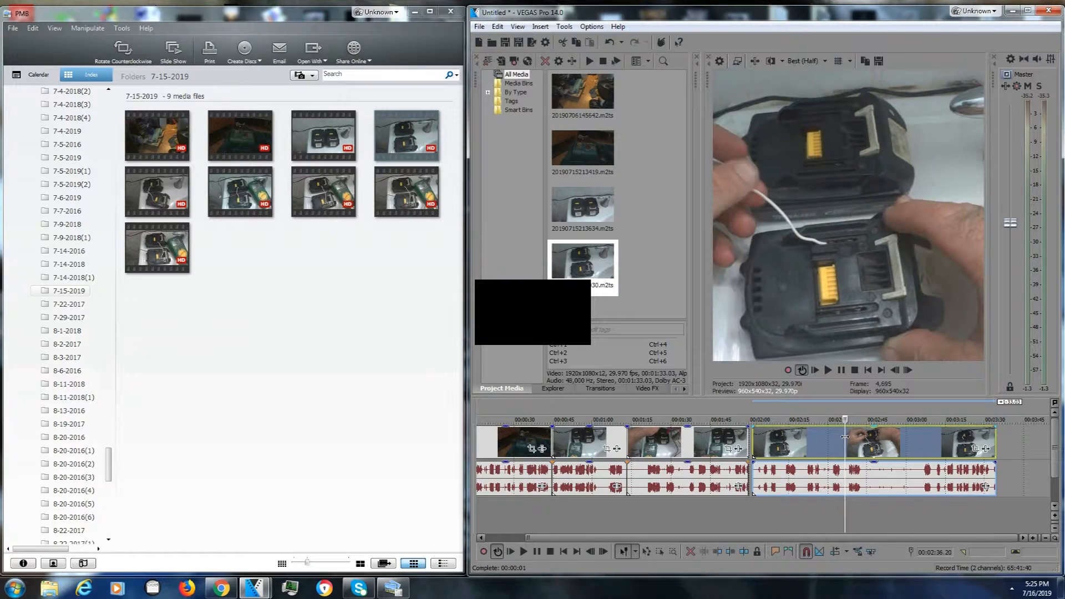
key(Delete)
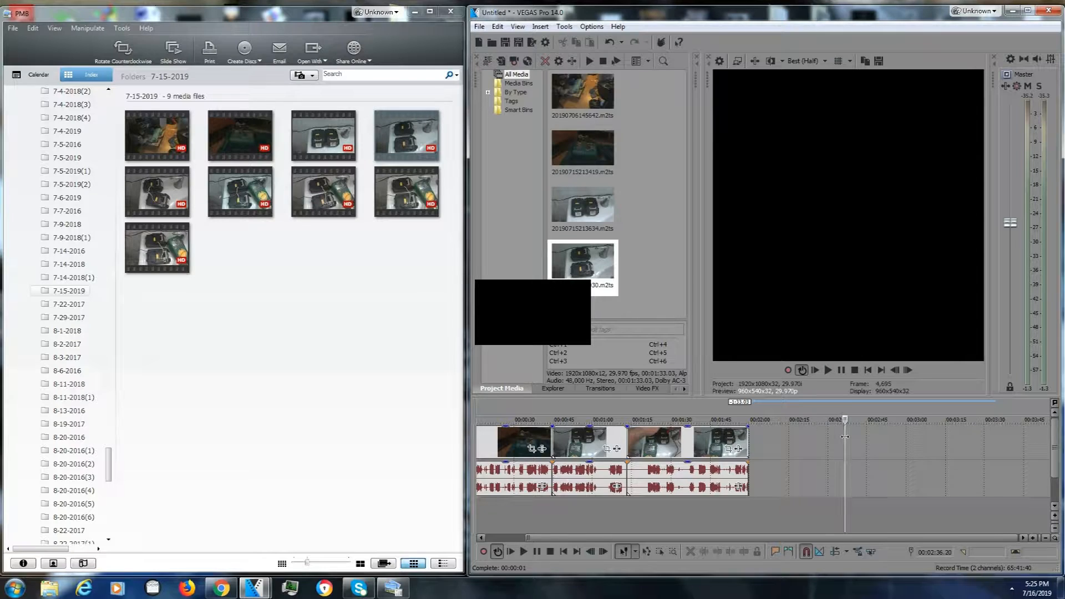
Step: Add the fifth 7-15-2019 clip to the timeline just after the last battery segment
drag(168, 202, 639, 403)
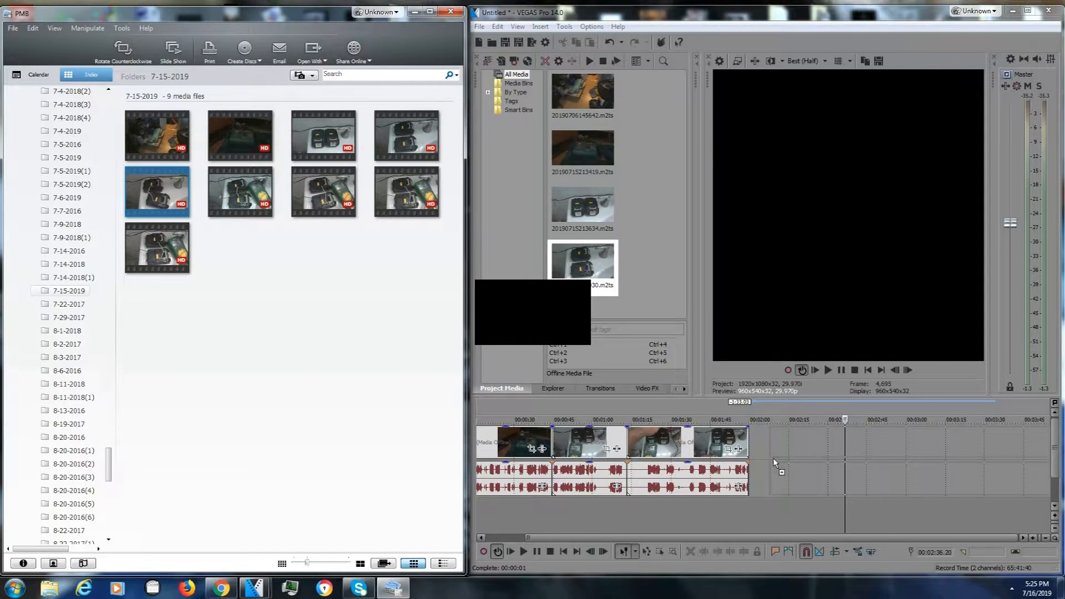
drag(767, 450, 765, 451)
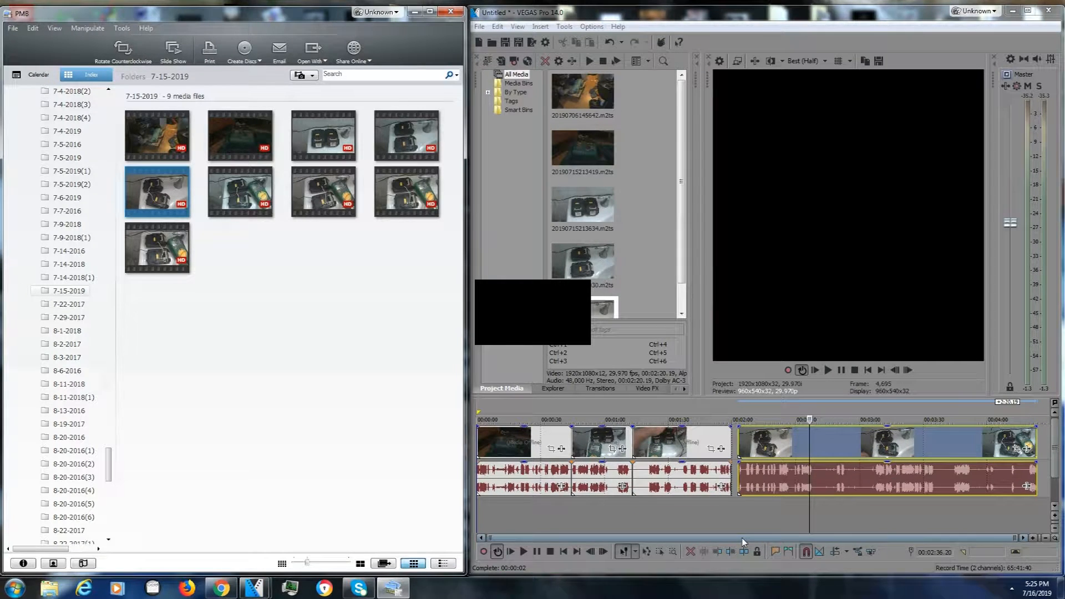
drag(746, 451, 745, 450)
drag(744, 541, 775, 541)
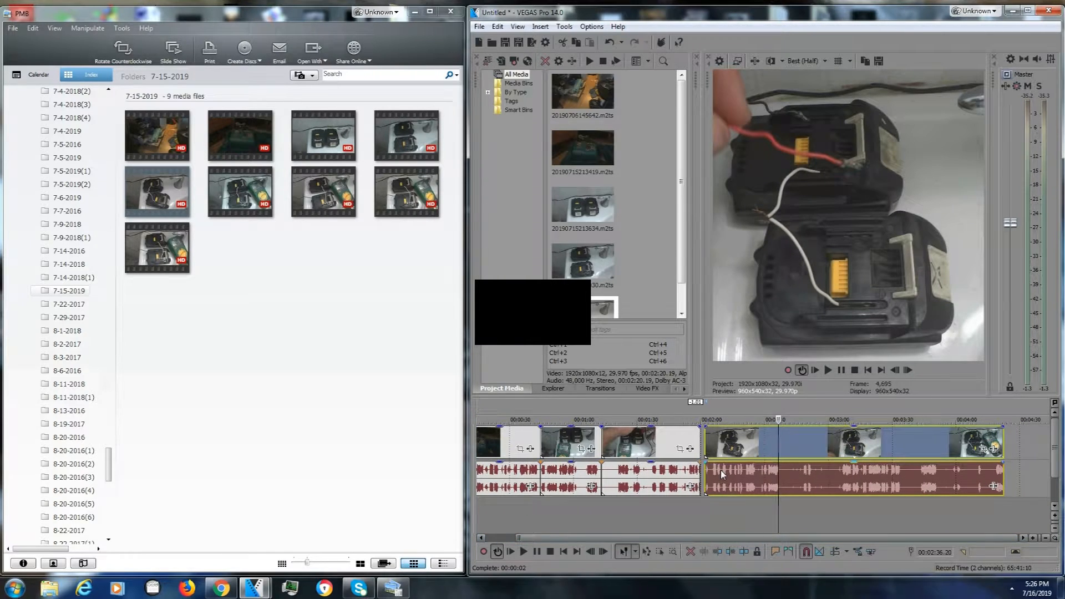
Step: Skim the newly added clip and play its opening seconds to find where the useful footage starts
click(720, 470)
click(743, 480)
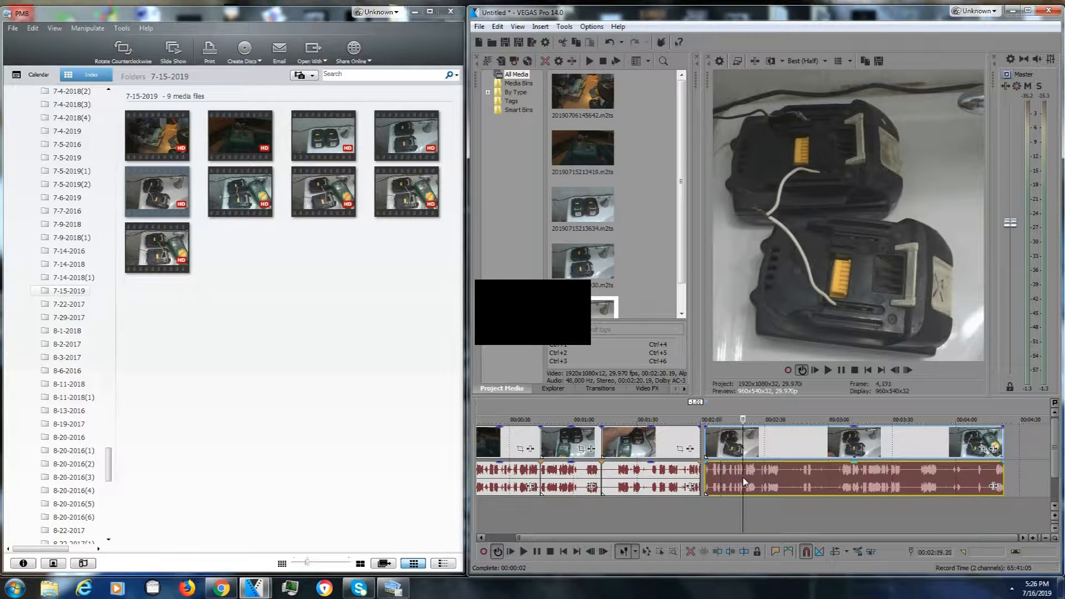
click(807, 481)
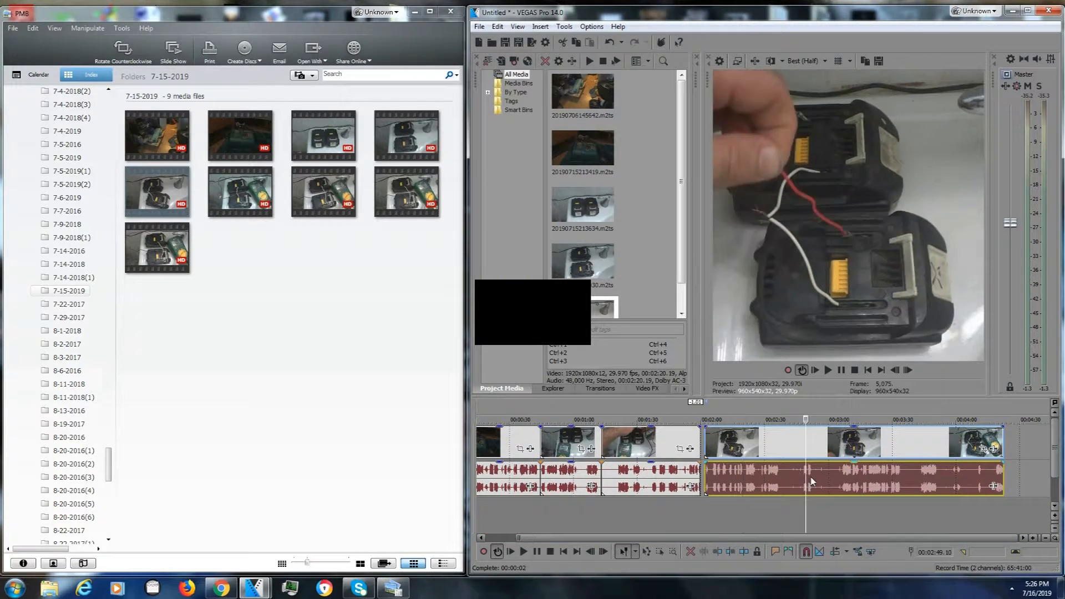
click(708, 481)
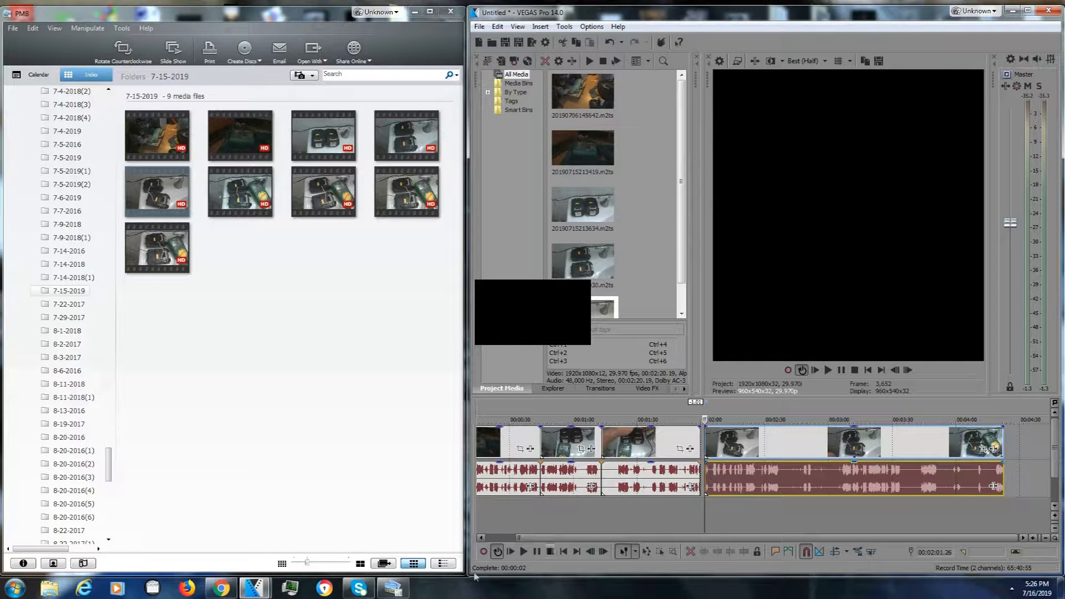
click(536, 552)
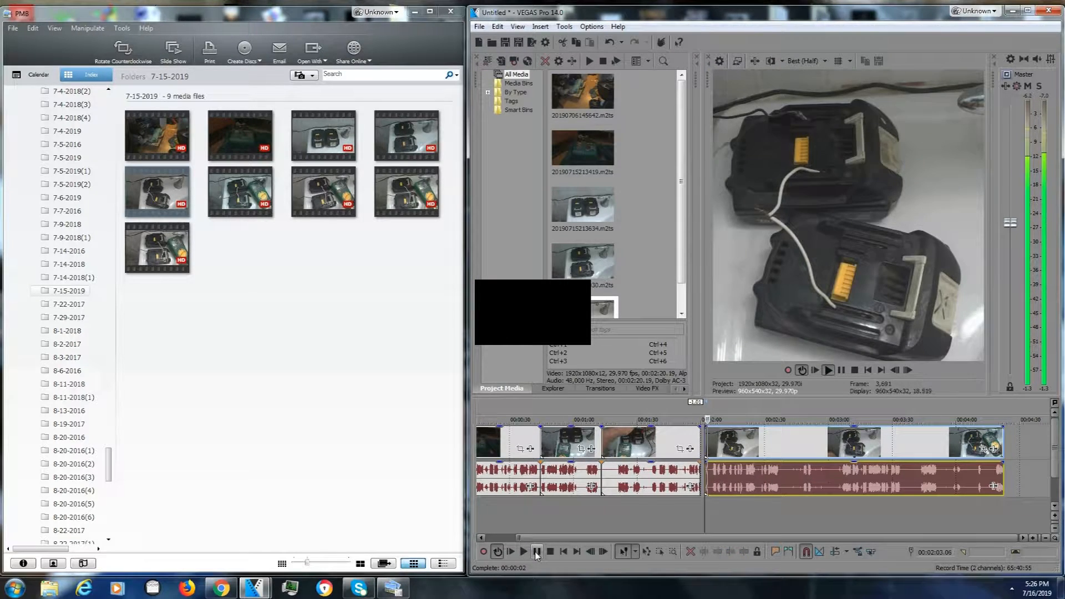
click(536, 552)
click(536, 553)
click(536, 552)
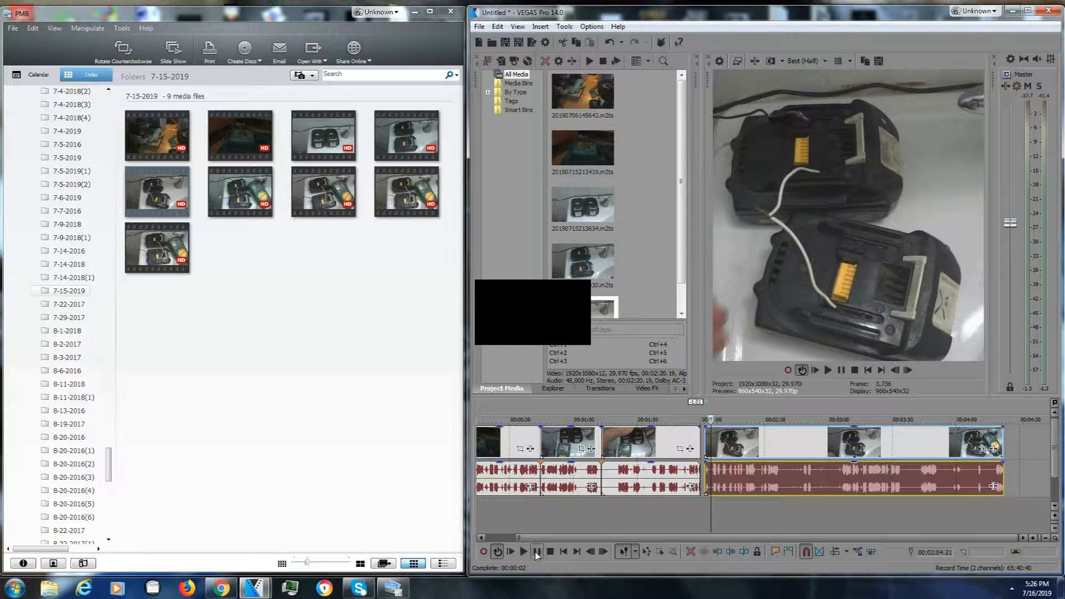
click(536, 552)
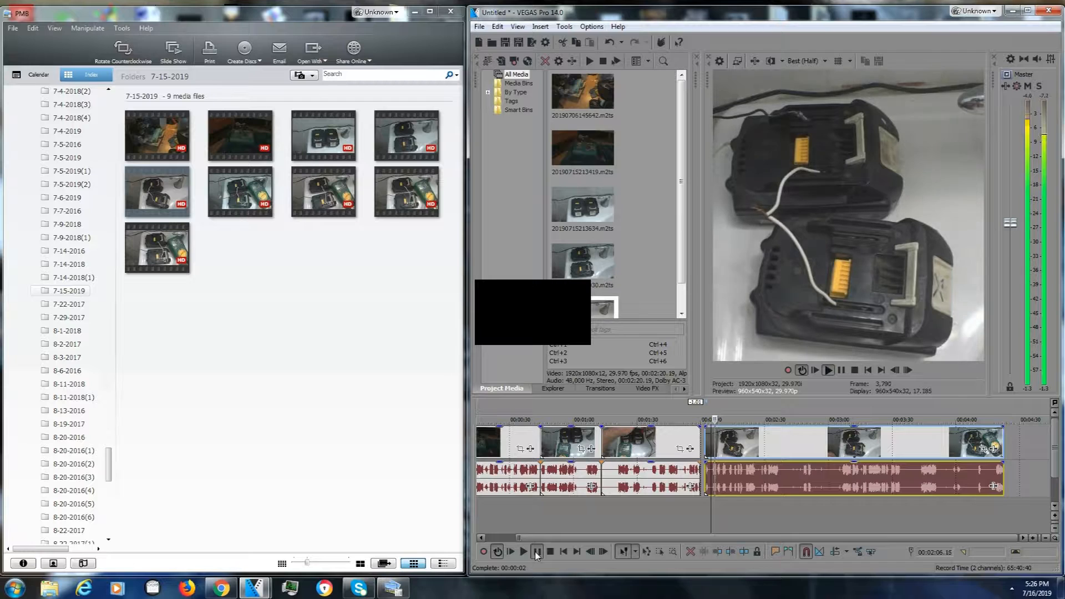
click(536, 552)
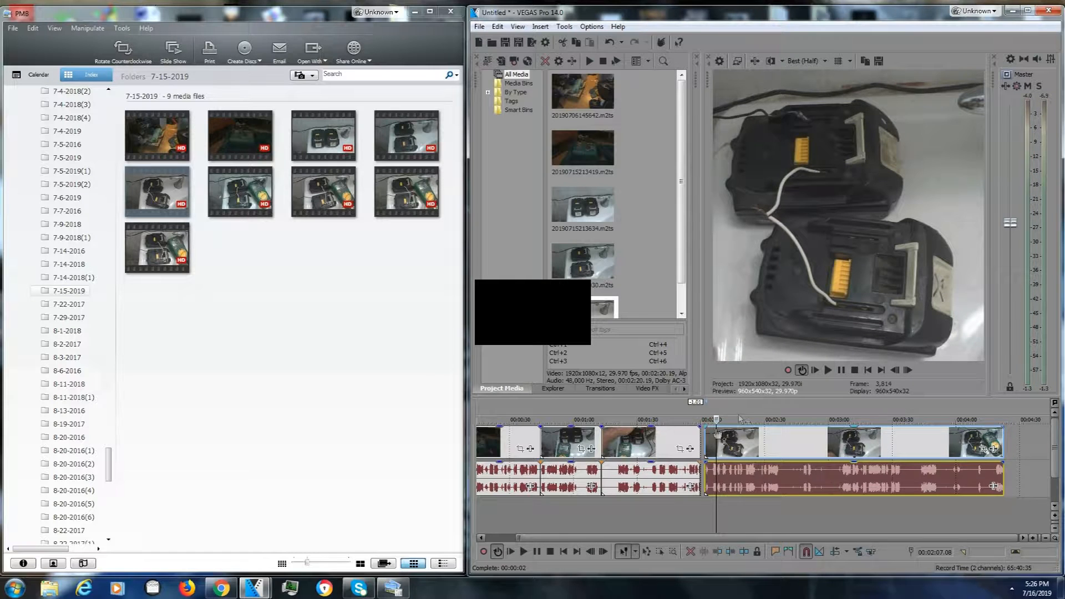
Step: Split the newly added clip at 00:02:05.07, near its beginning
click(714, 439)
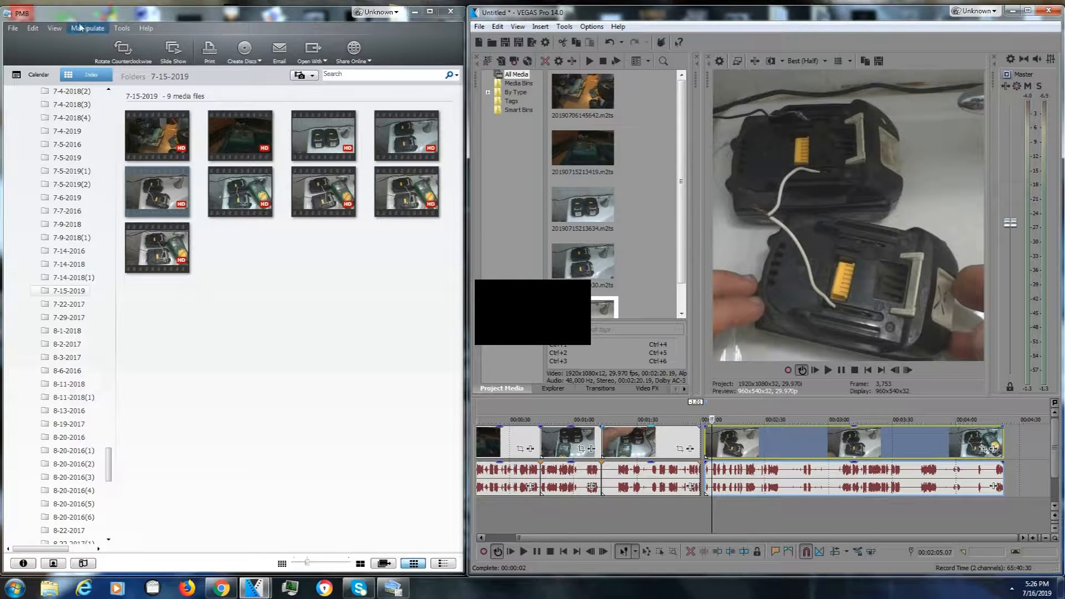
click(497, 28)
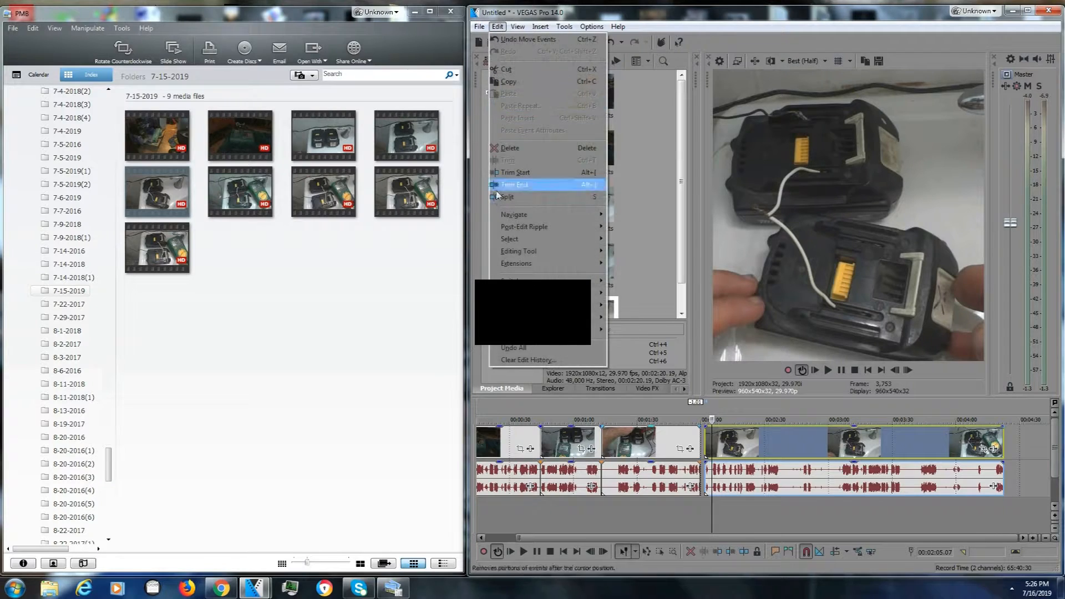
click(502, 196)
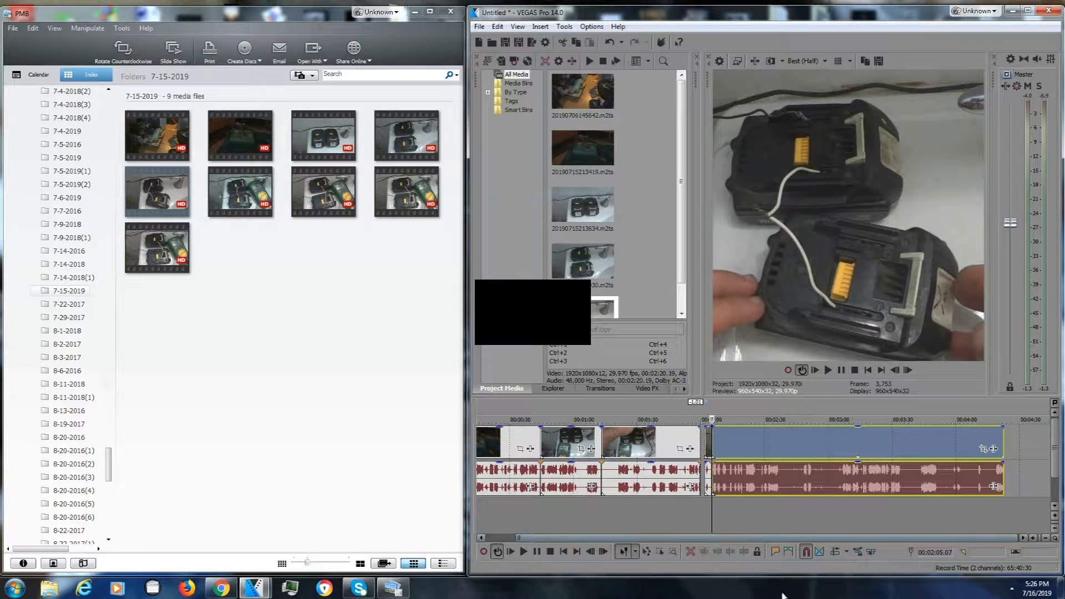
Step: Delete the short piece before the split and move the rest of the clip back against the preceding segment, closing the gap
click(710, 450)
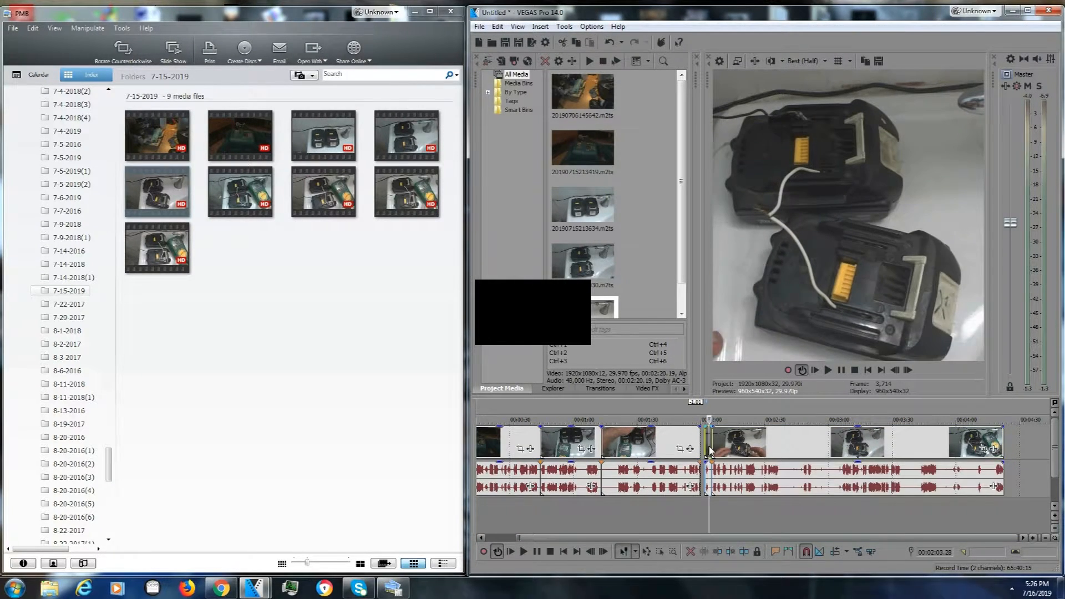
key(Delete)
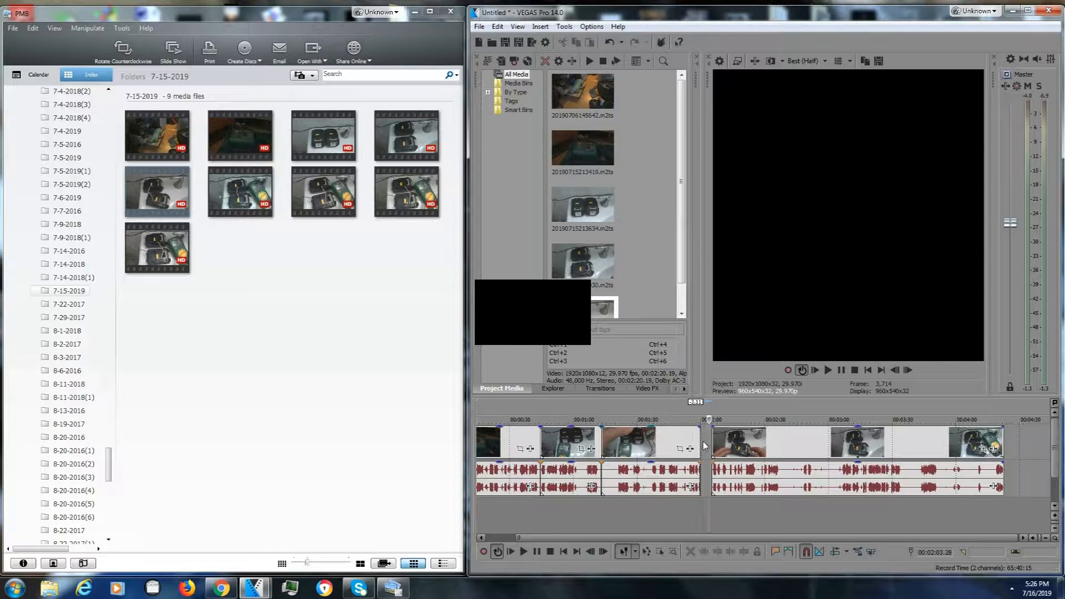
click(698, 442)
drag(735, 443, 723, 444)
Step: Play part of the trimmed last clip and skim through its remaining battery wiring footage for parts to cut
click(737, 486)
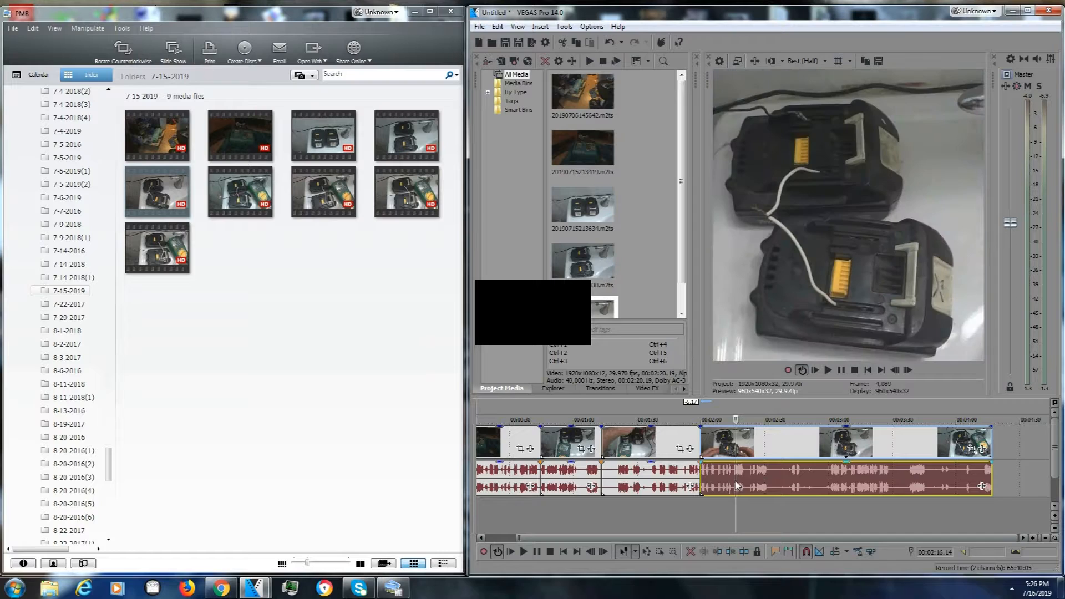
click(538, 554)
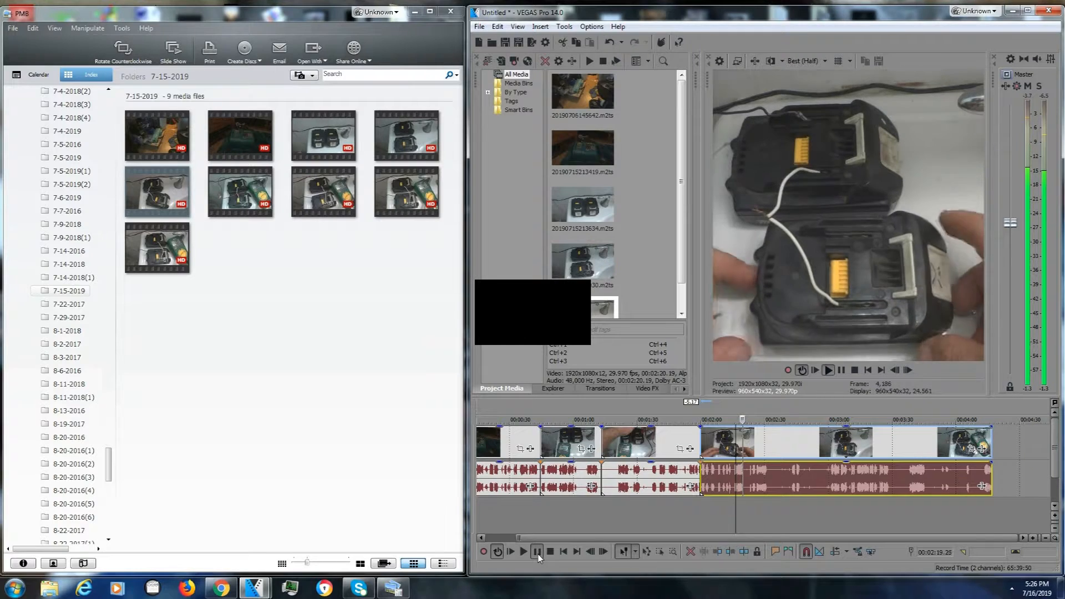
click(538, 554)
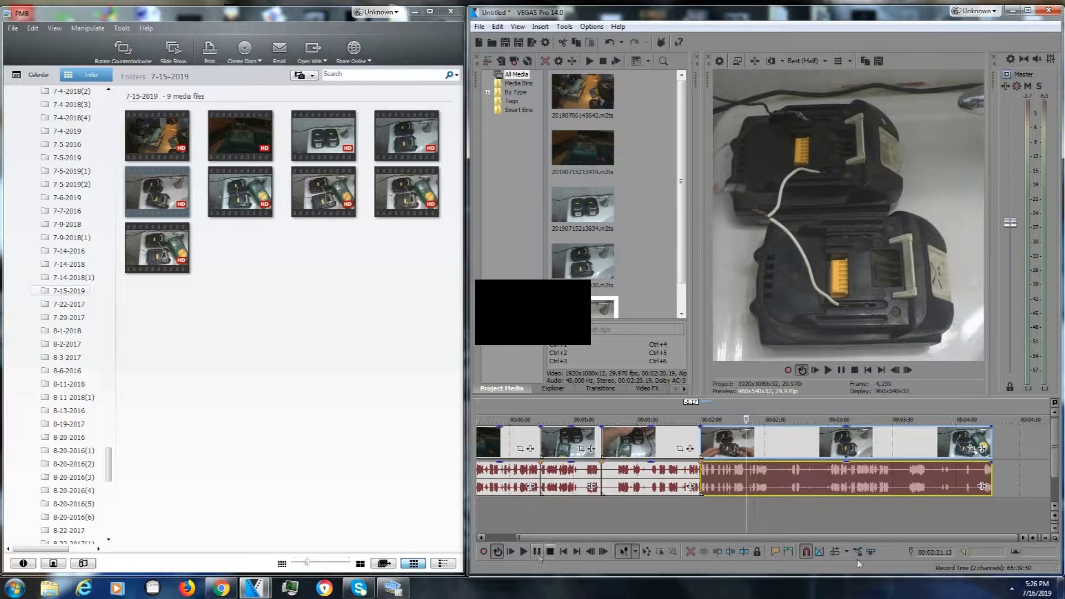
click(808, 471)
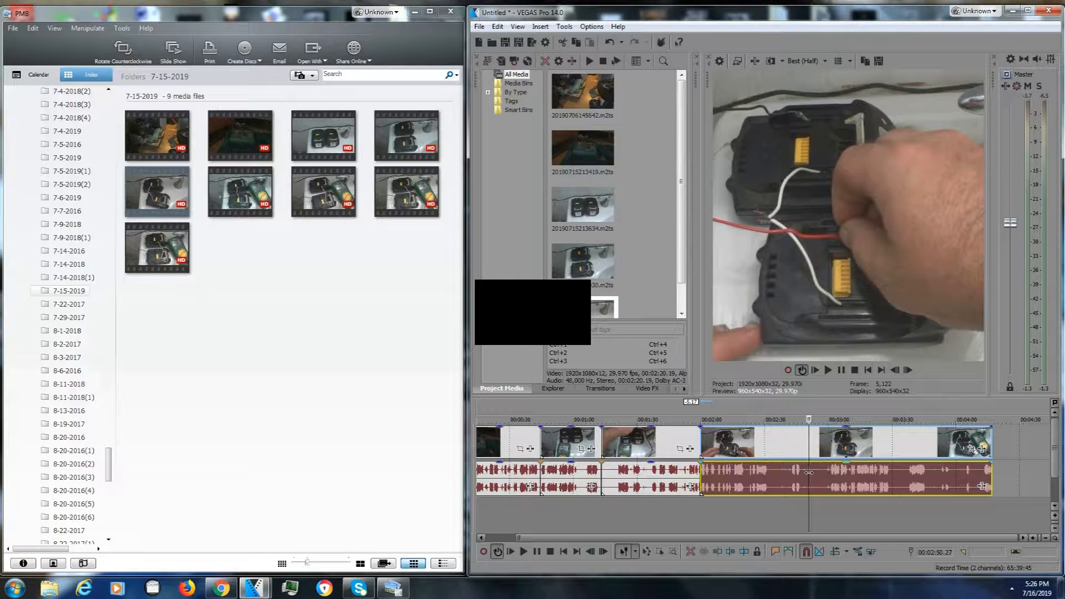
click(831, 478)
click(863, 482)
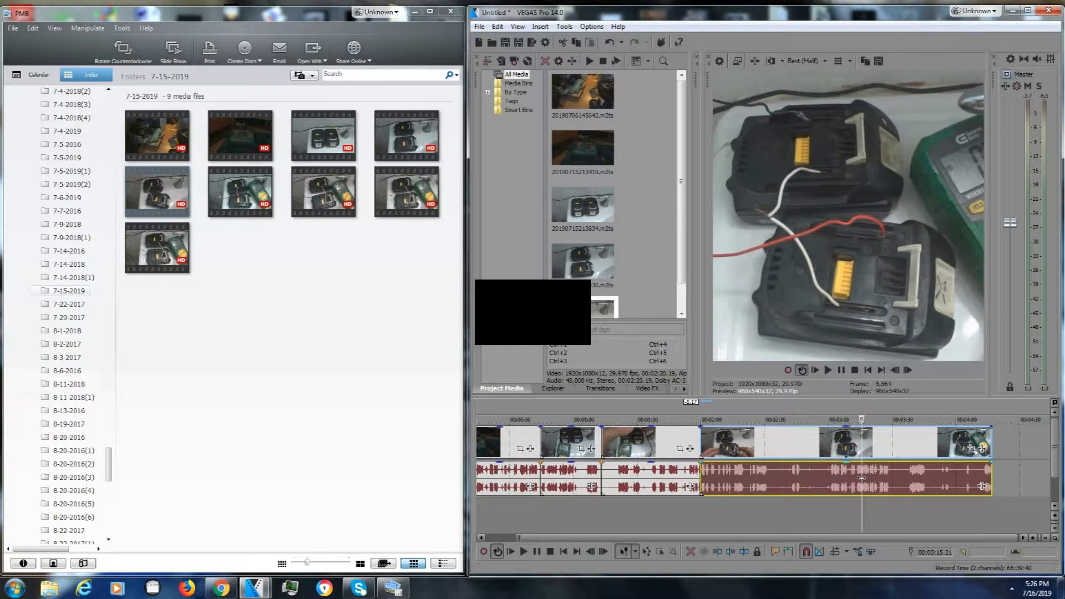
click(894, 481)
click(915, 480)
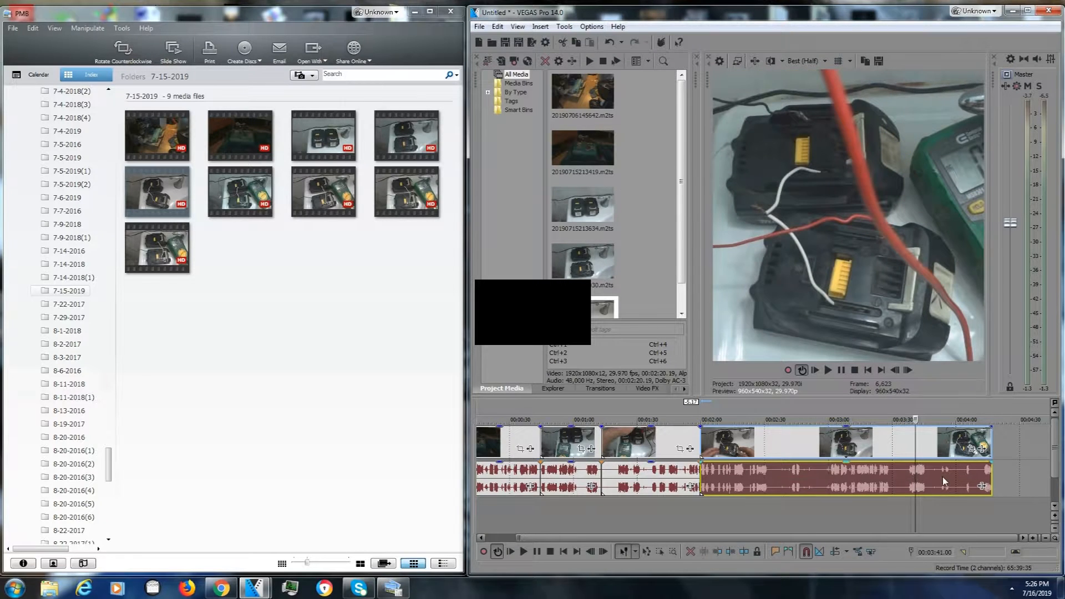
click(943, 478)
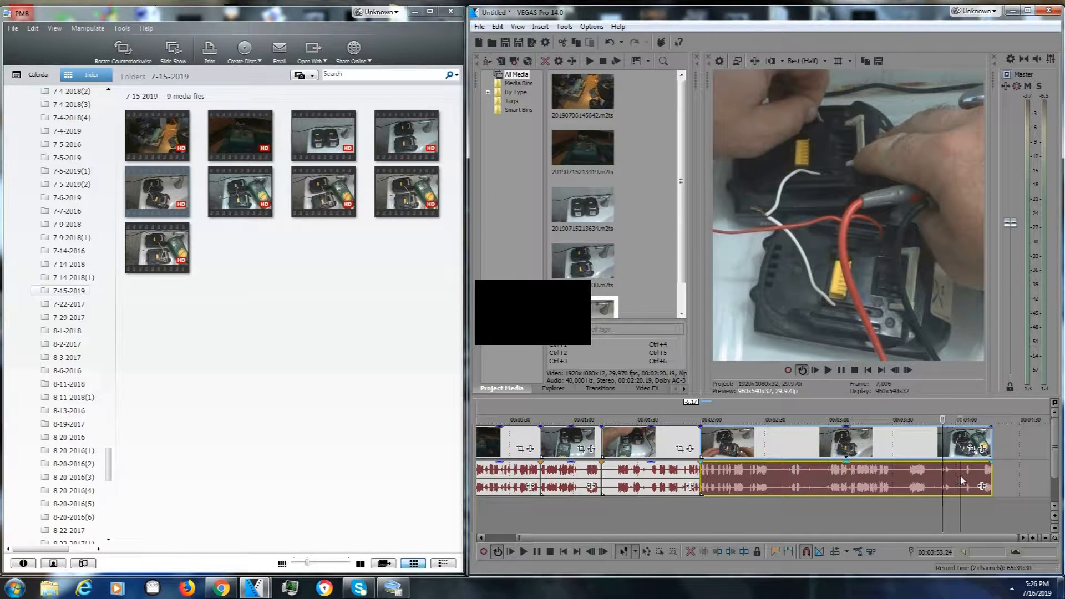
click(960, 477)
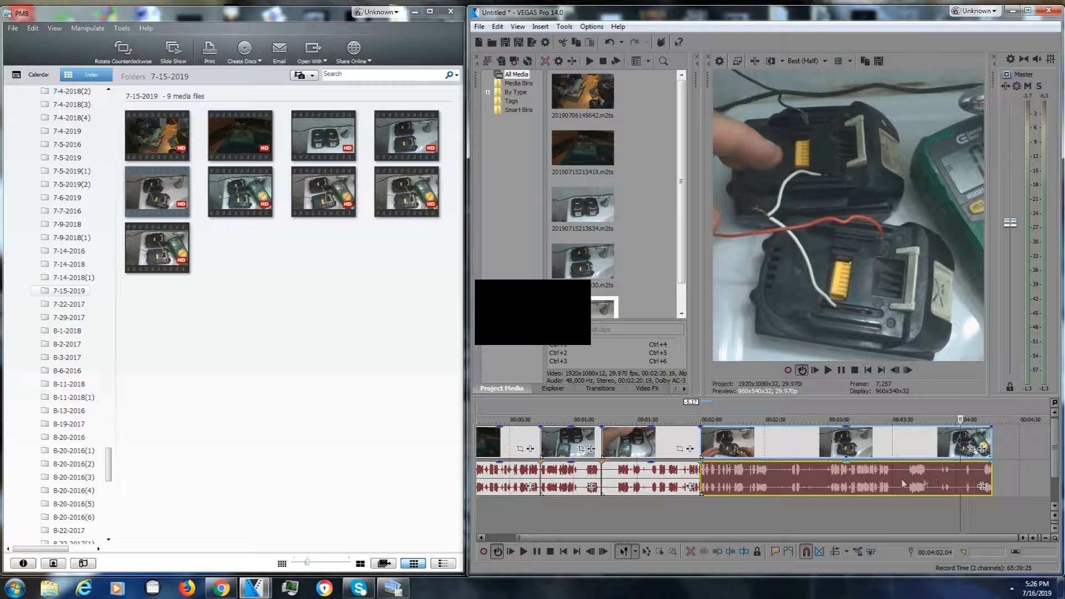
click(881, 480)
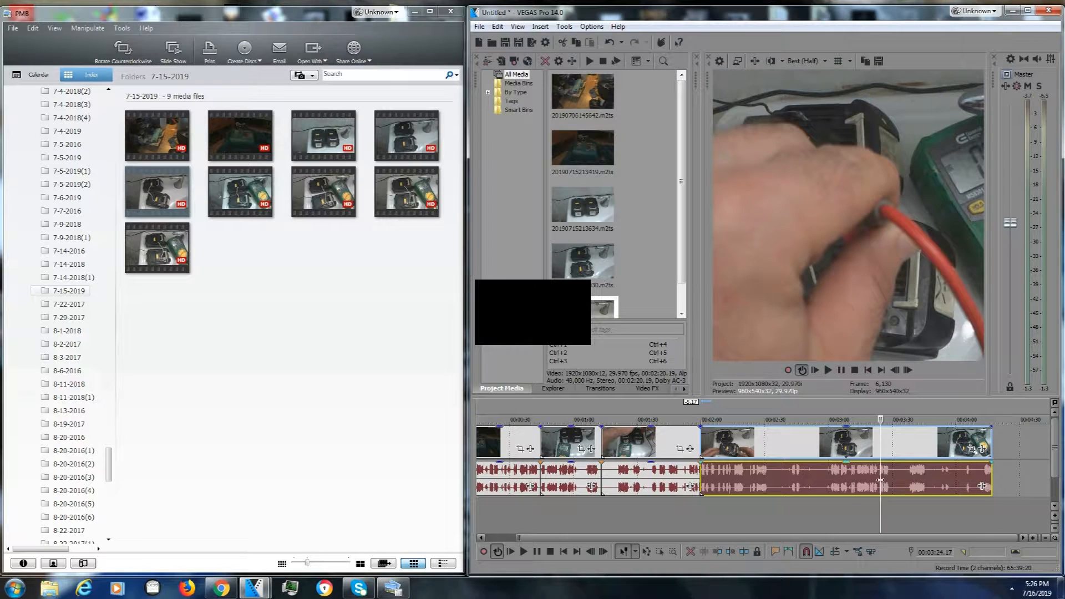
Step: Find where the red wire is being positioned on the lower battery in the last clip and split the clip at 00:02:49.20
click(822, 481)
click(893, 481)
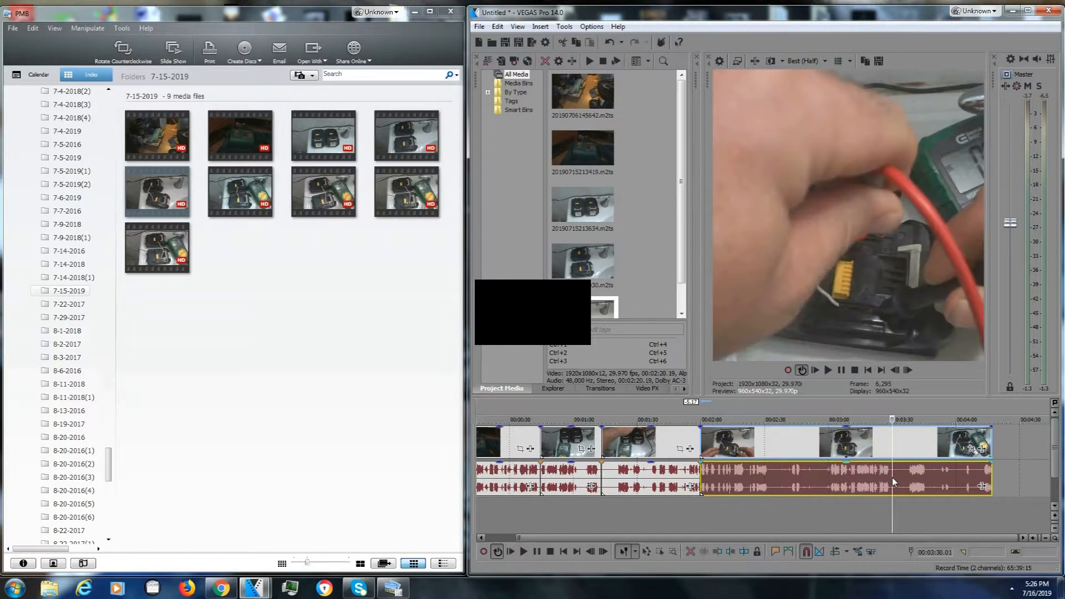
click(783, 482)
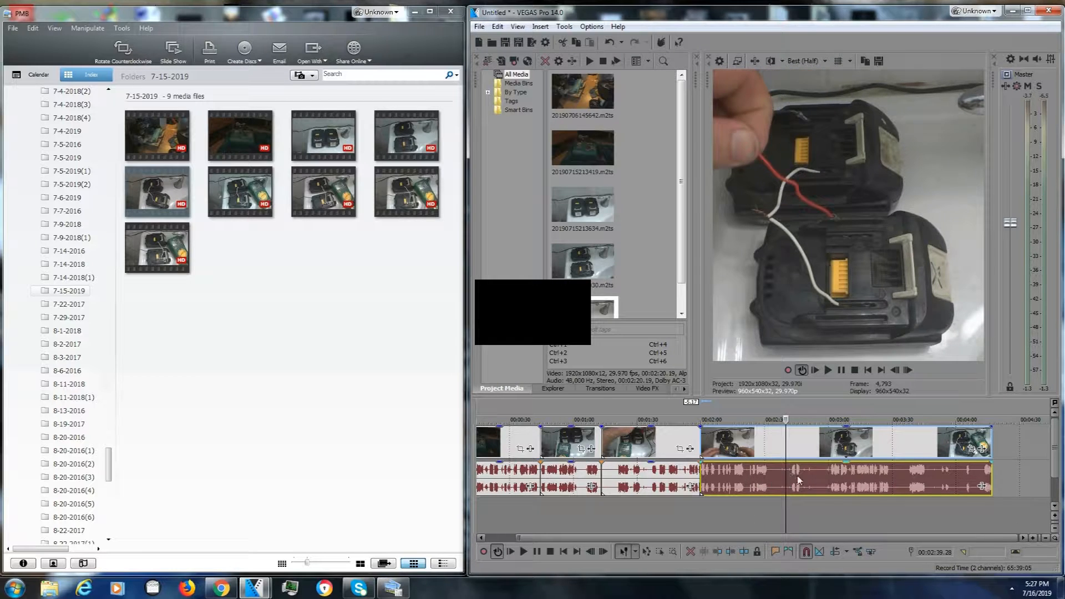
click(541, 554)
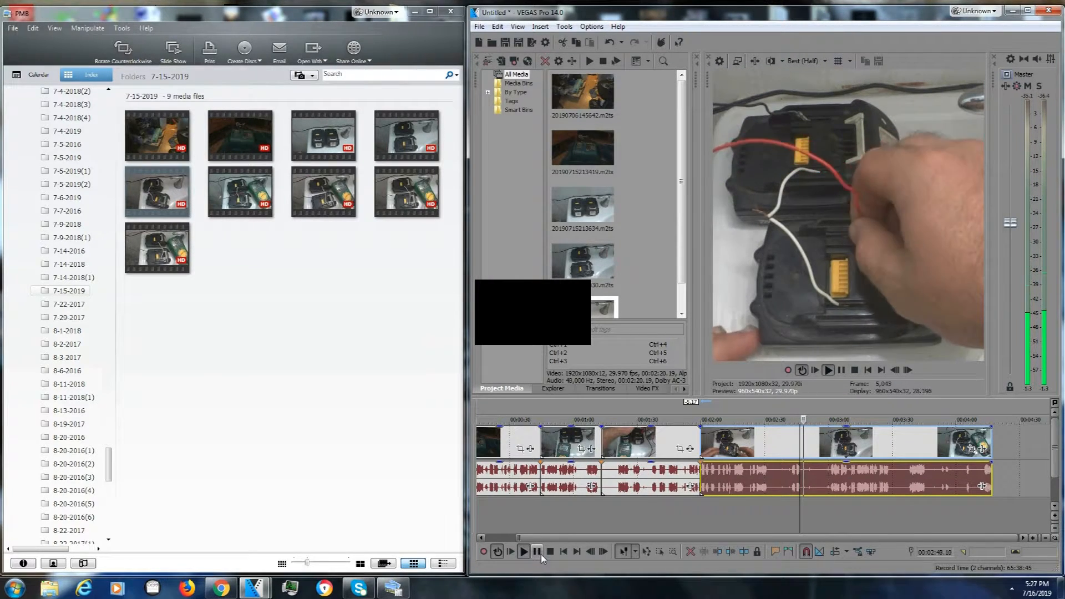
click(542, 557)
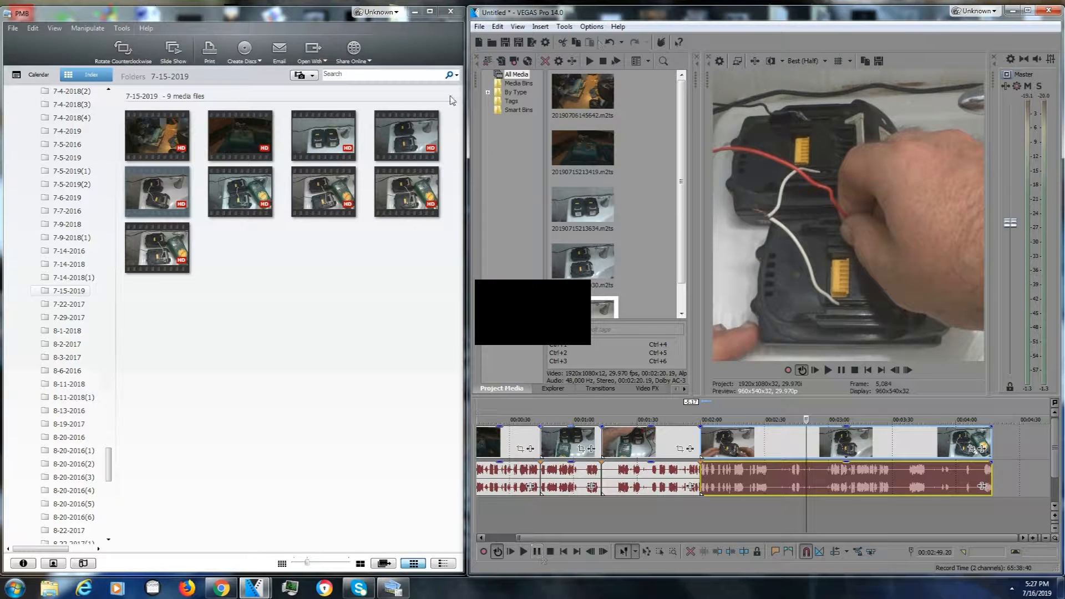
click(497, 27)
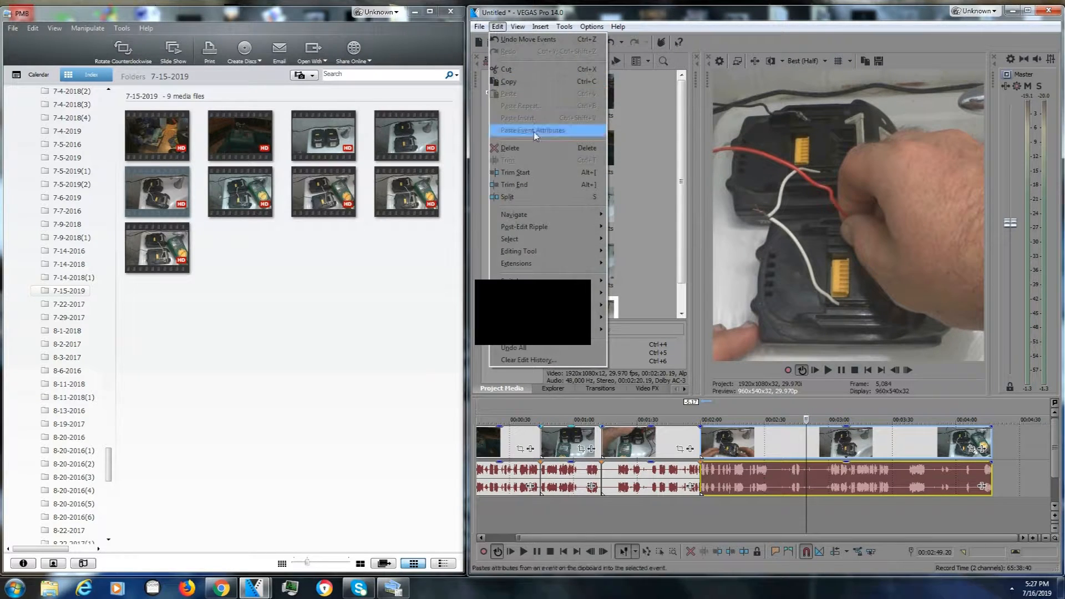
click(526, 197)
Step: Skim and play the segment after the new split to judge which battery wiring footage is worth keeping
click(826, 478)
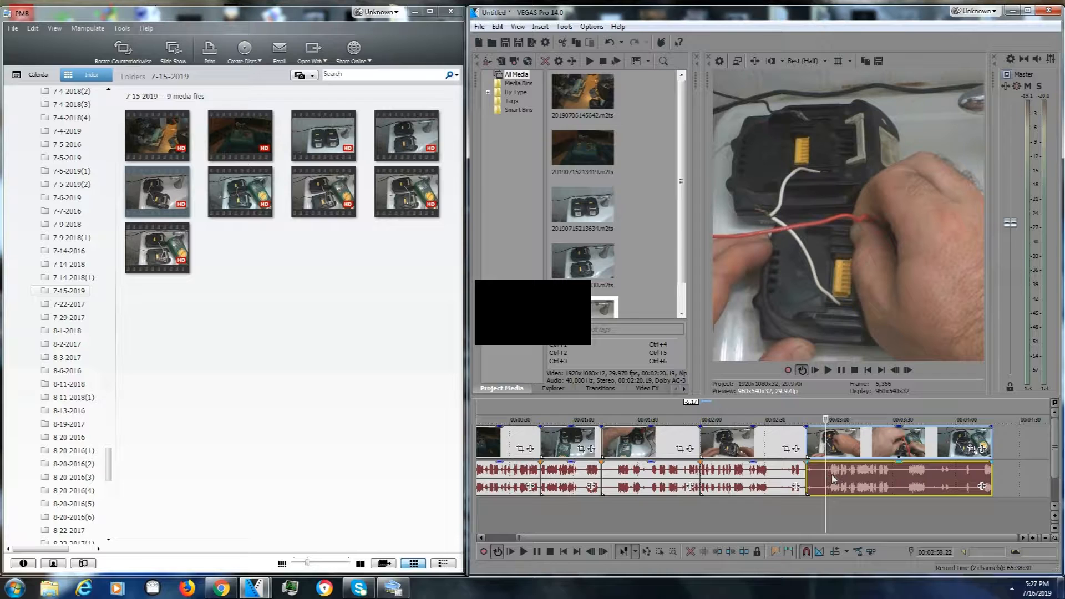
click(831, 478)
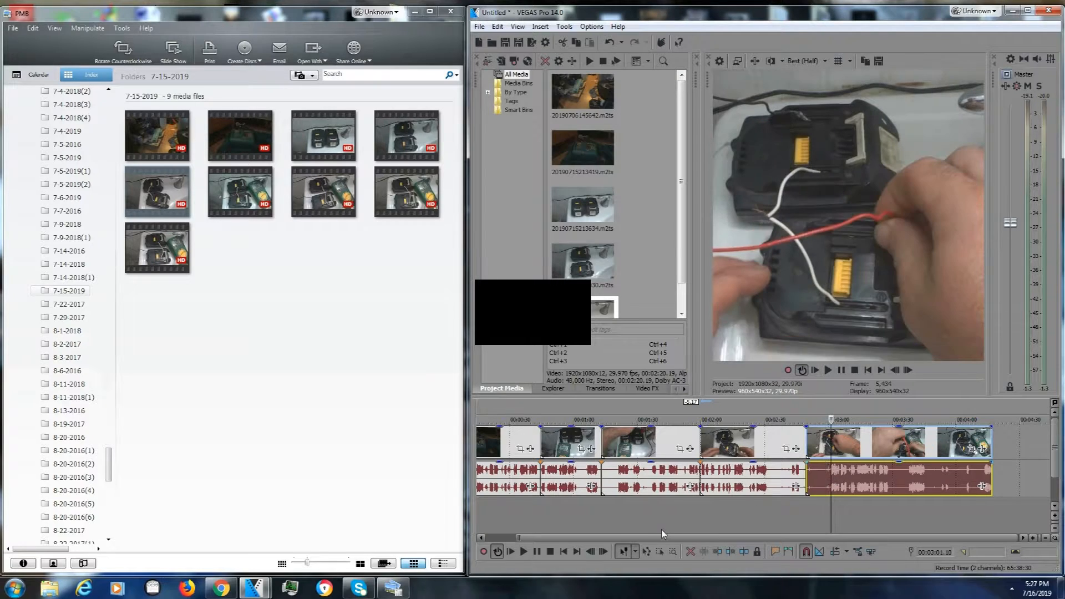
click(537, 552)
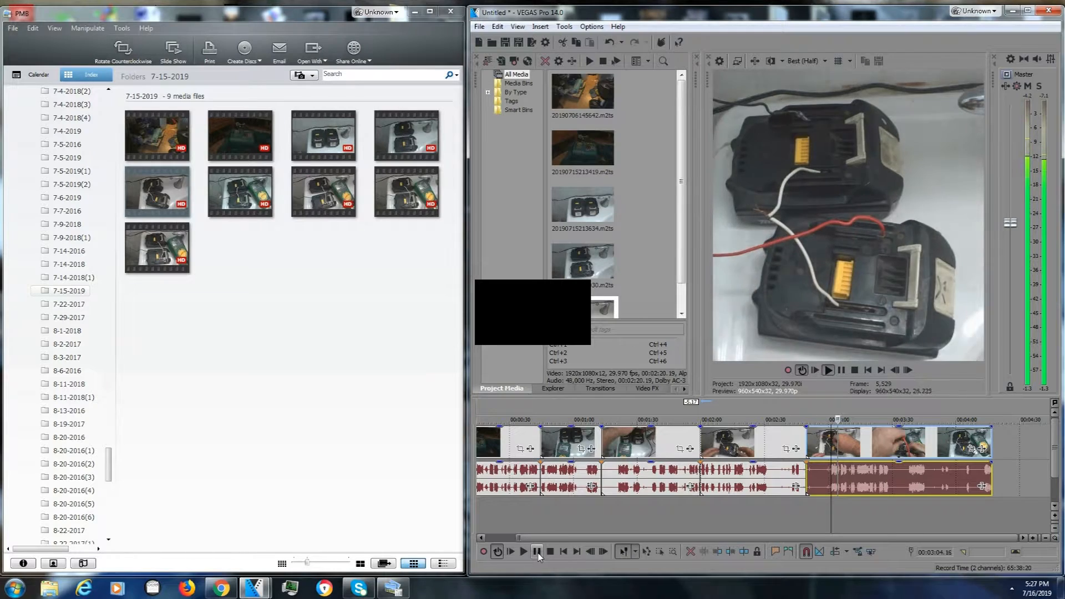
click(537, 552)
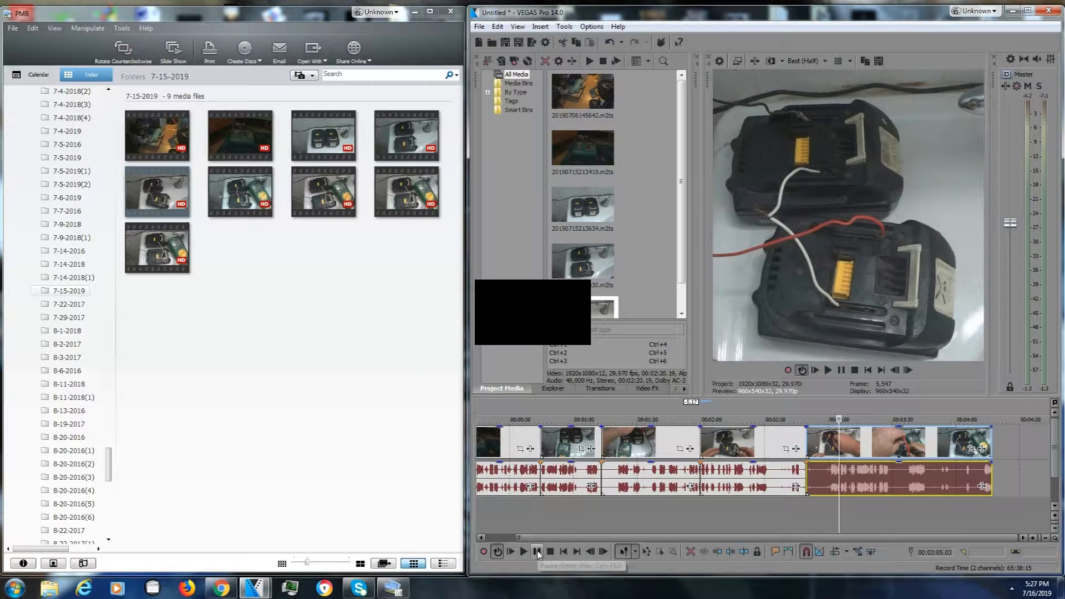
click(859, 480)
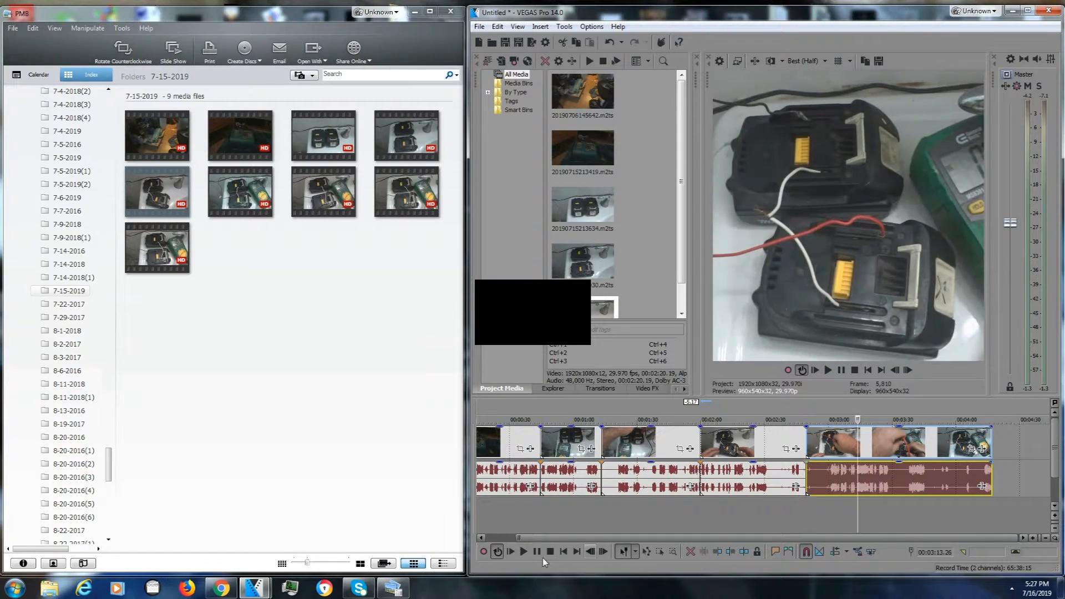
click(537, 552)
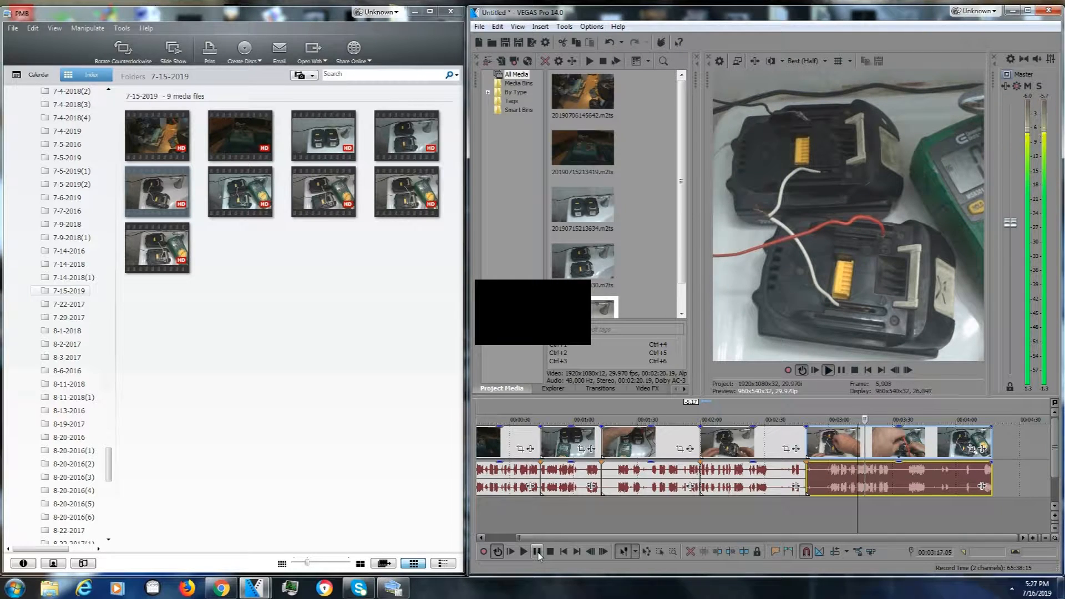
click(537, 552)
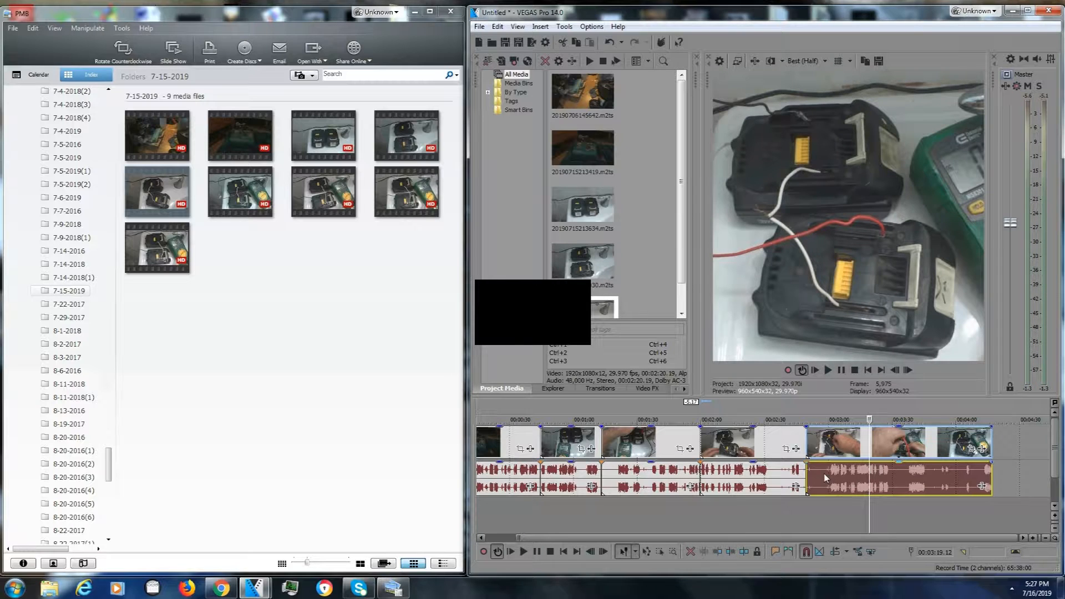
click(801, 477)
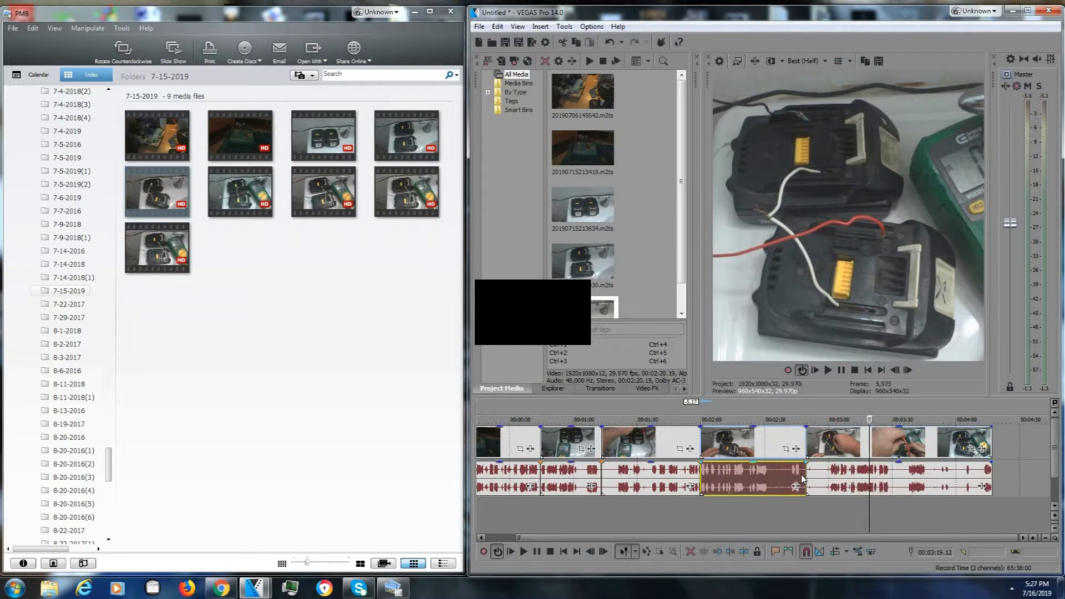
click(825, 474)
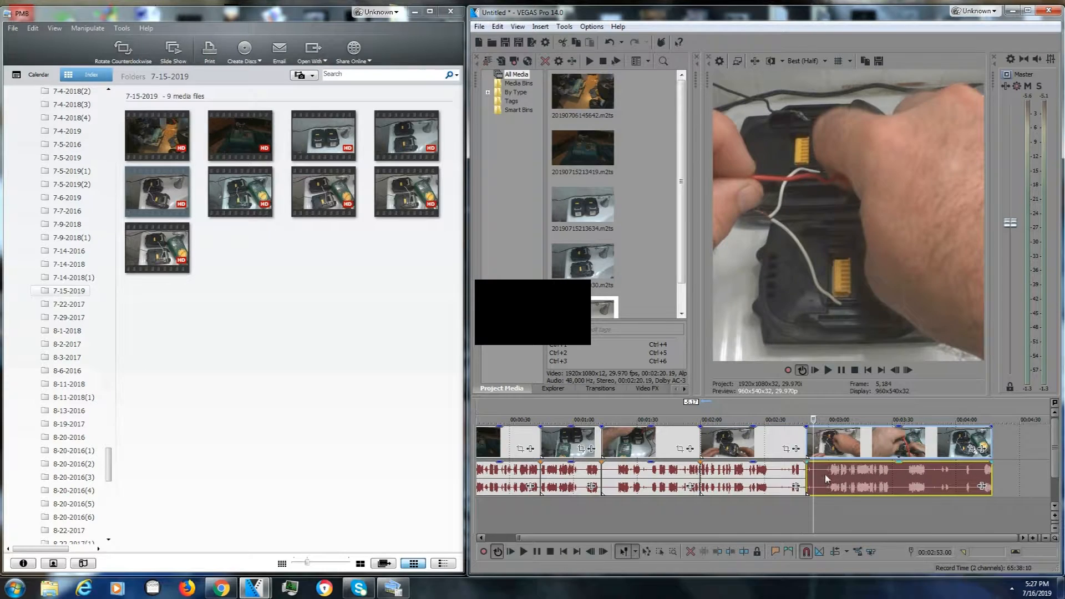
Step: Find the end of the useful footage in the last segment and split it at 00:03:46.28
click(892, 478)
click(907, 478)
click(537, 552)
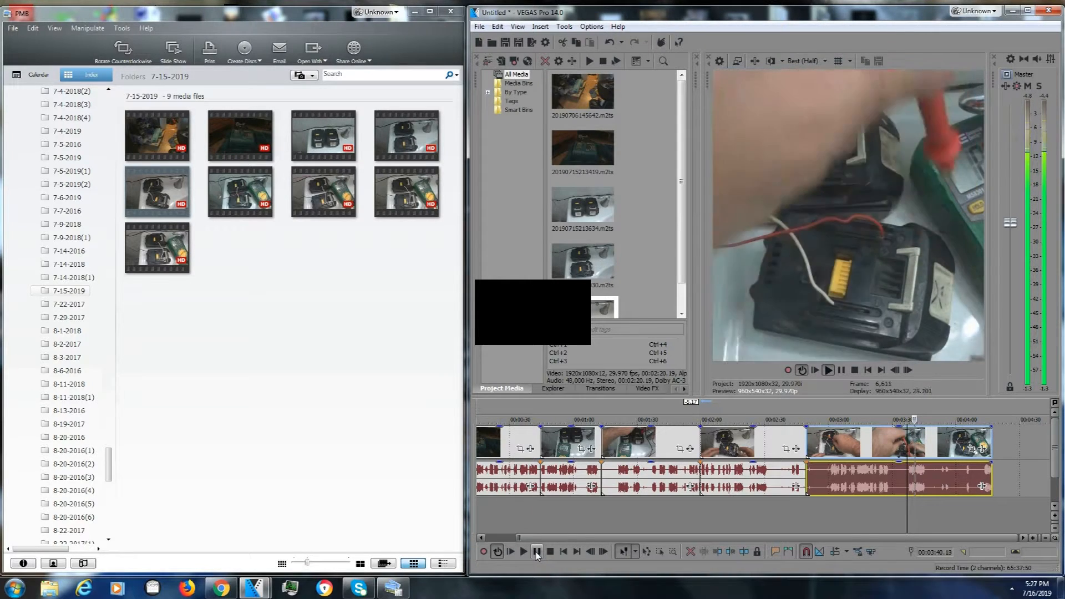
click(537, 552)
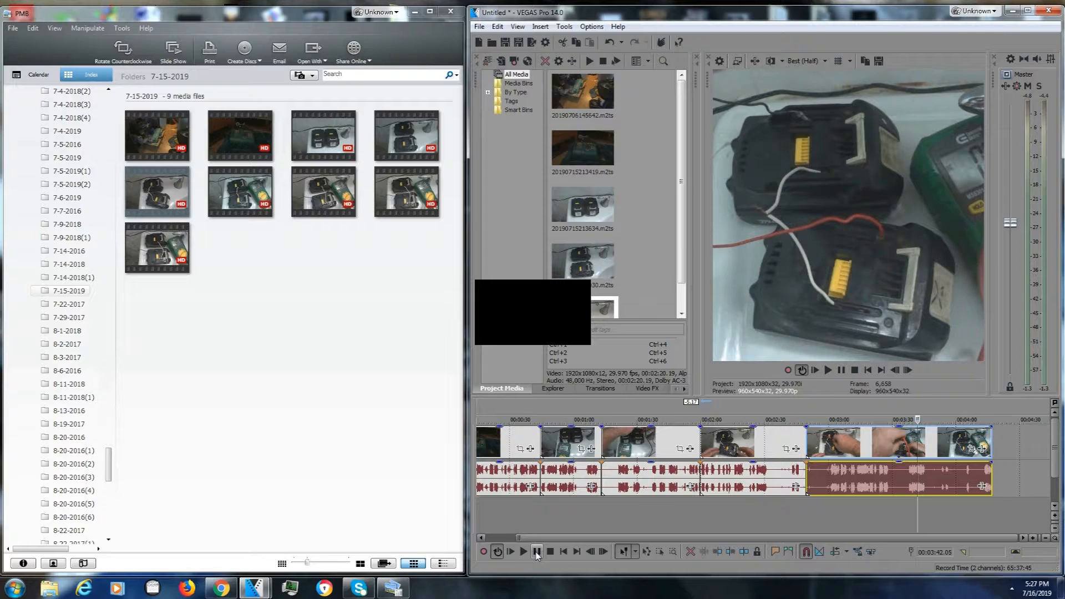
click(536, 552)
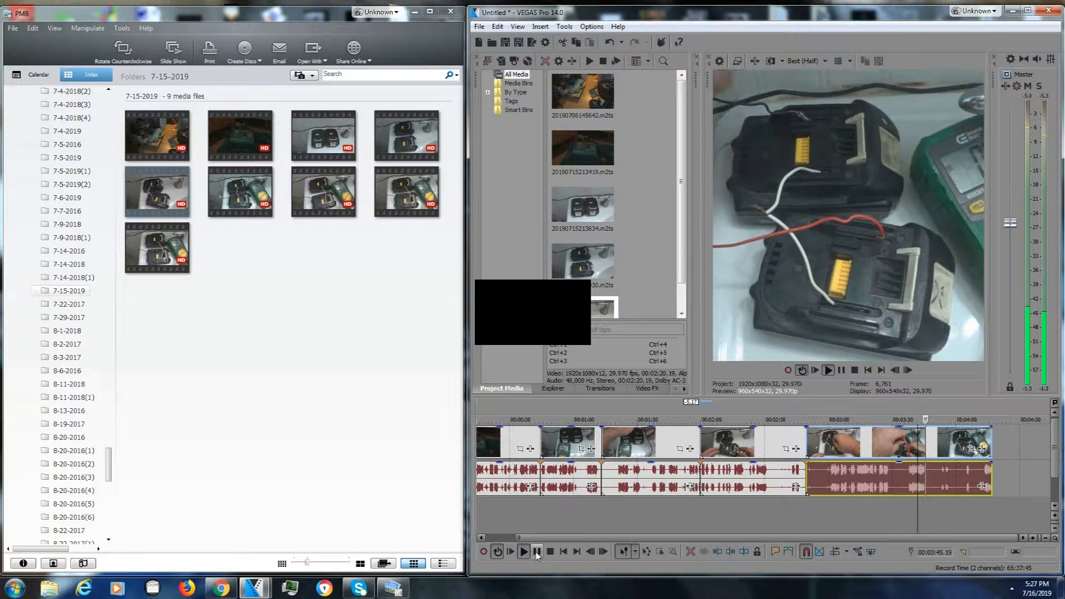
click(536, 552)
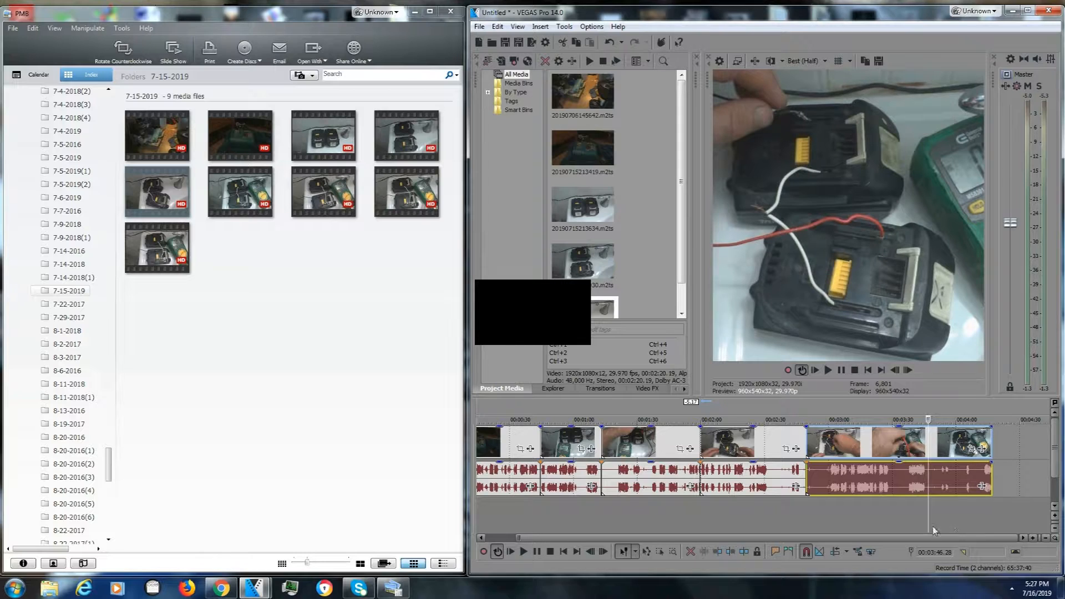
click(500, 27)
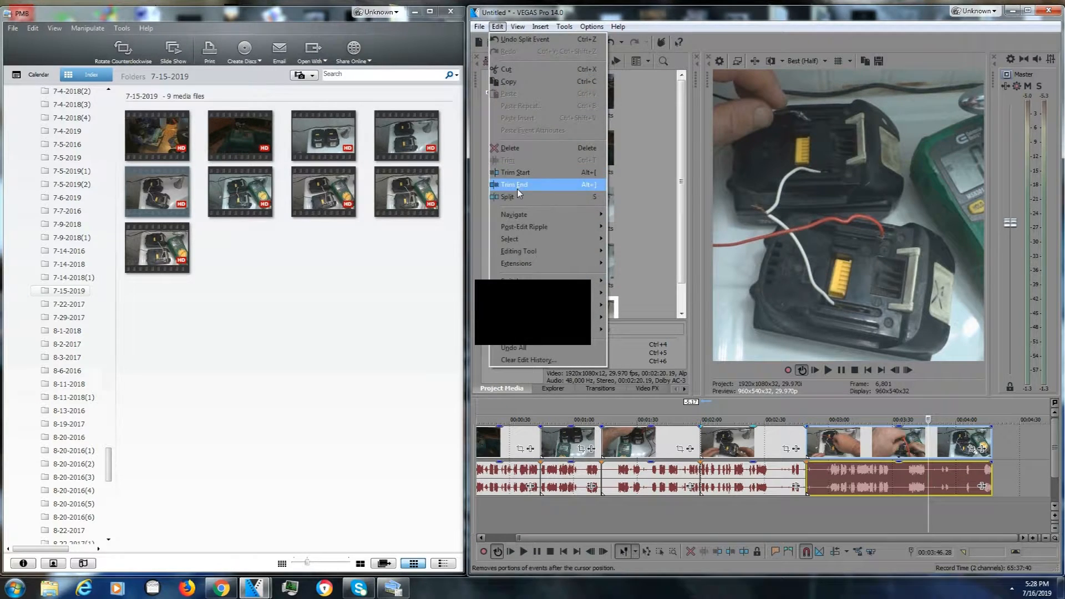
click(527, 151)
Step: Play the closing seconds of the piece after the 00:03:46.28 split, then delete that piece from the timeline
click(985, 440)
click(533, 553)
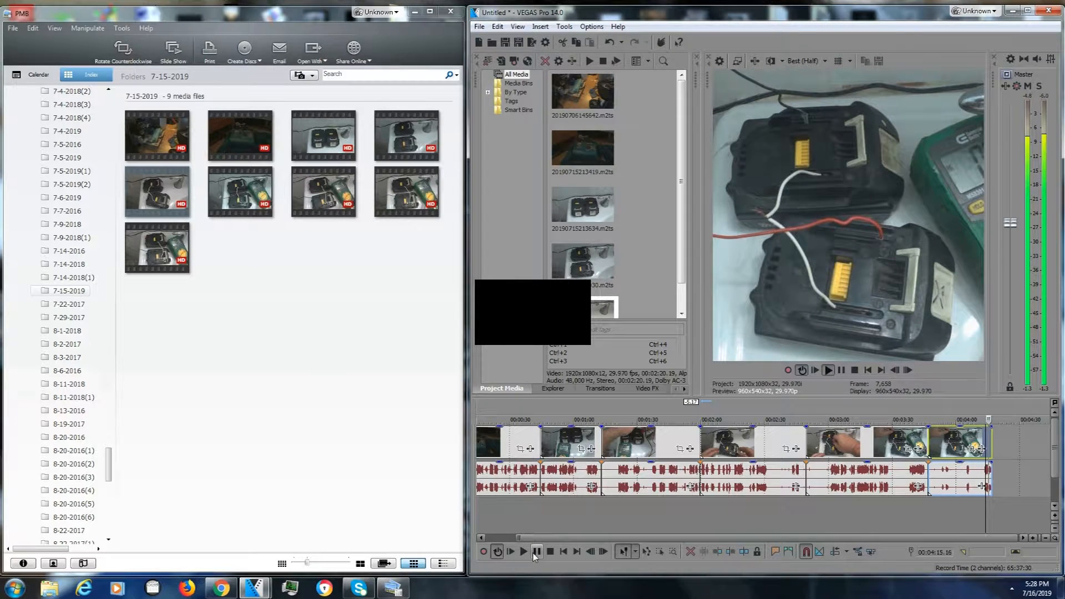
click(934, 451)
key(Delete)
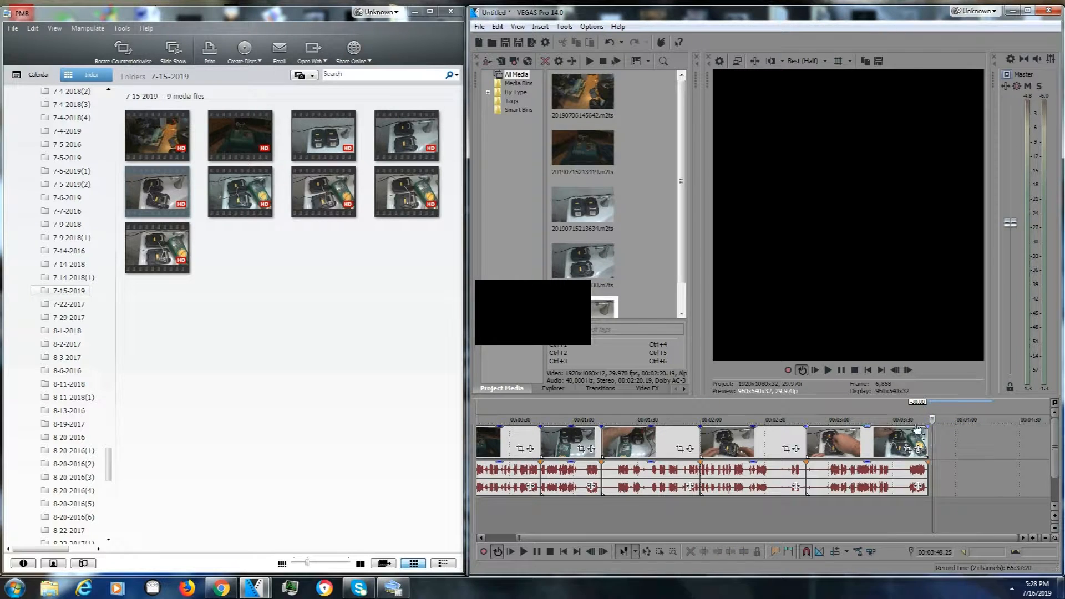
Step: Add the sixth 7-15-2019 clip, 20190715214746.m2ts, to the timeline after the last segment
click(917, 429)
click(914, 438)
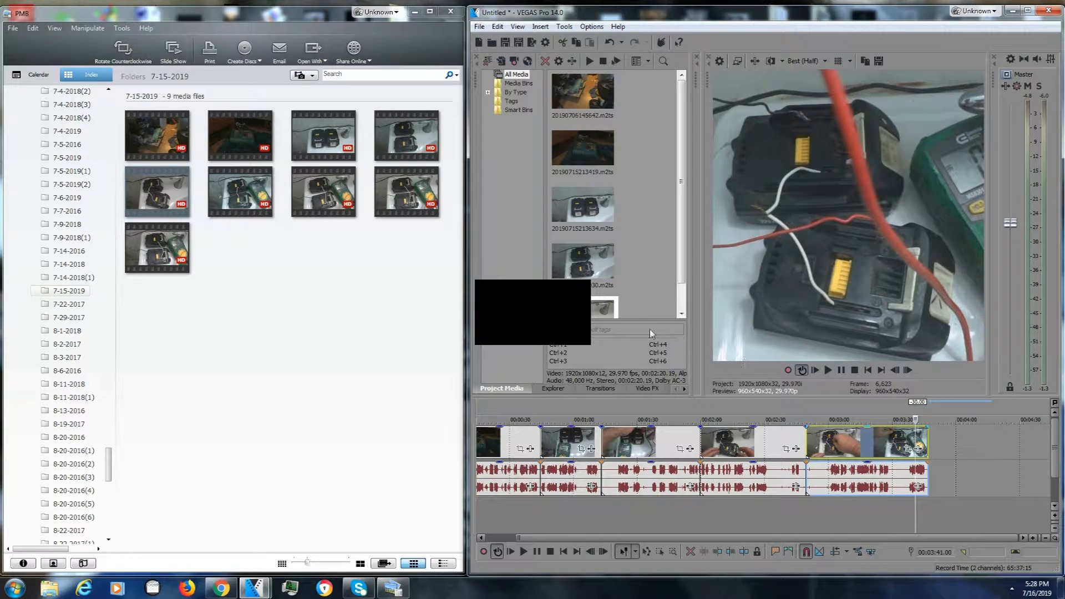
drag(236, 208, 940, 446)
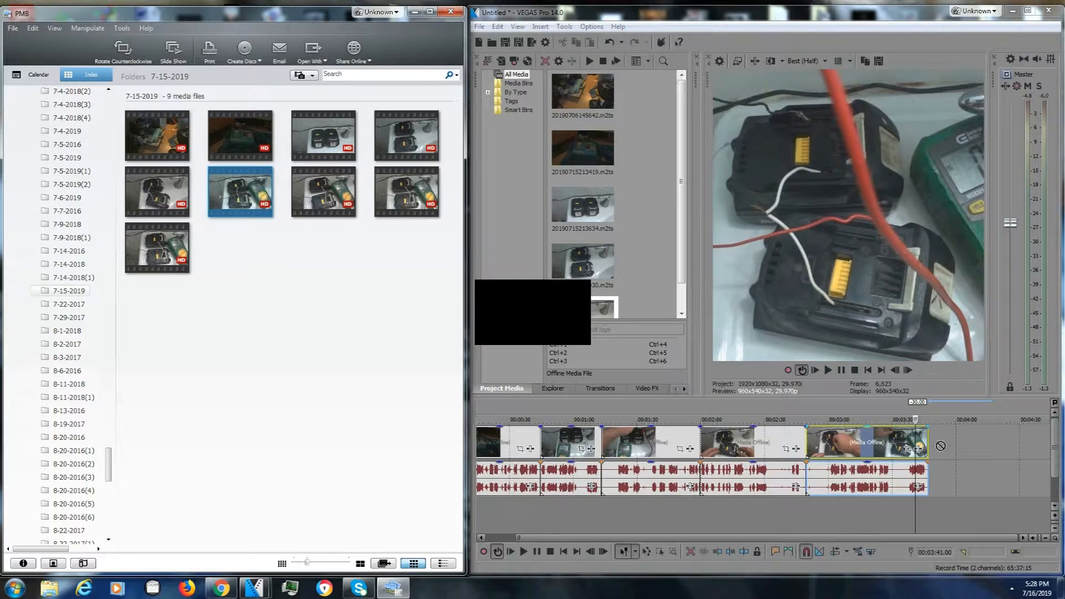
drag(944, 491, 942, 453)
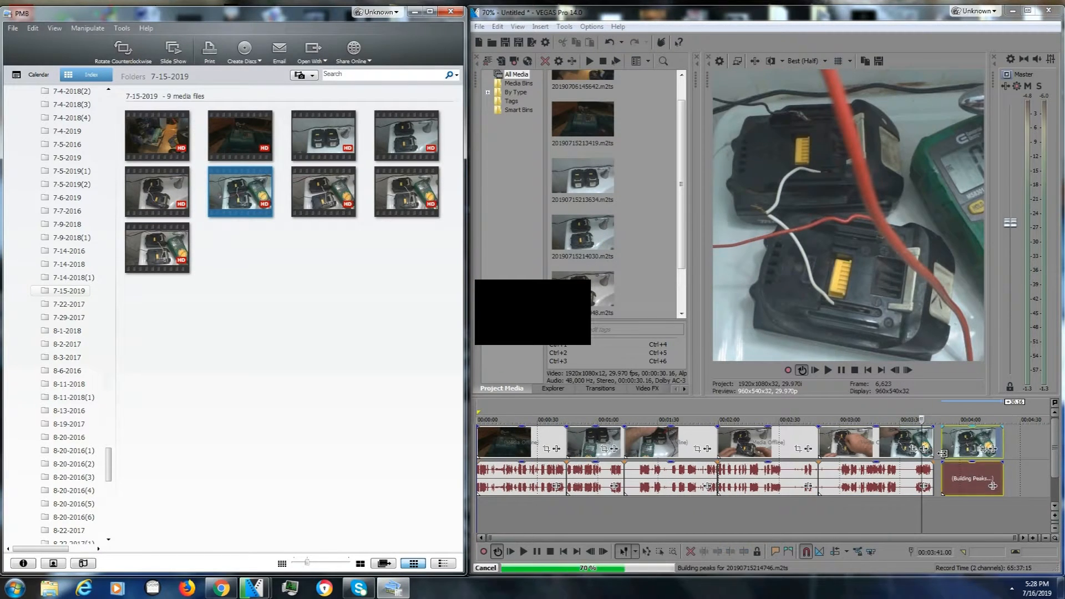
Step: Play and skim the newly added 20190715214746.m2ts clip, then delete it from the timeline
click(537, 554)
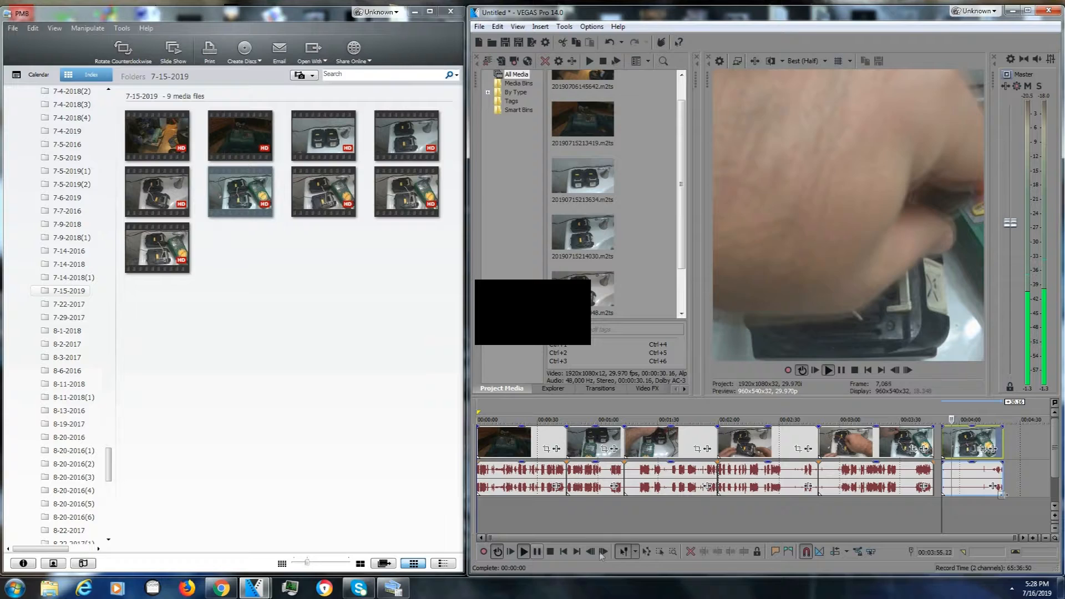
click(964, 448)
click(981, 443)
click(989, 442)
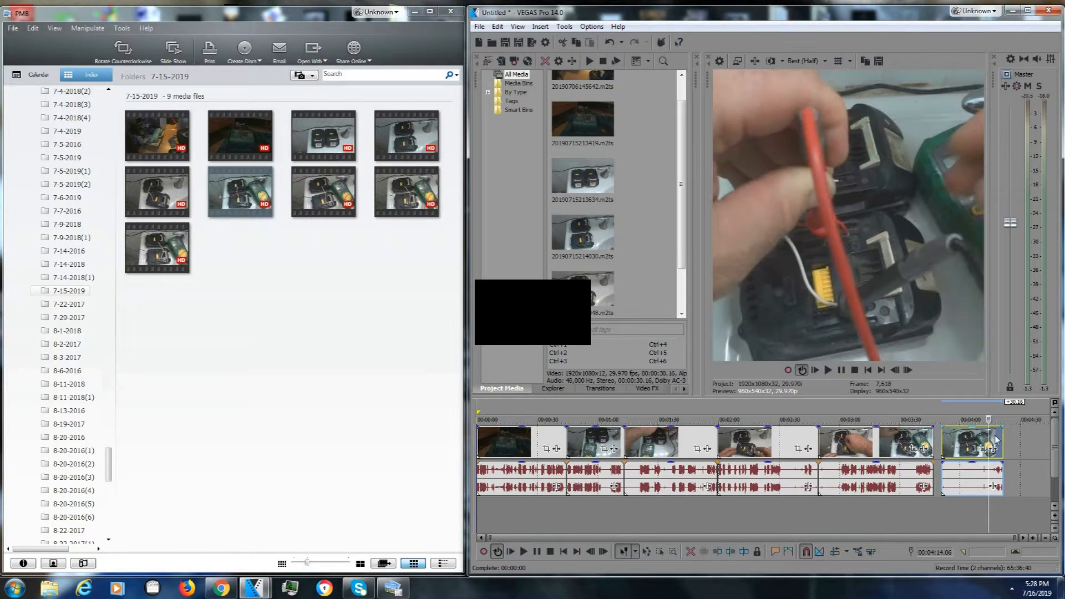
click(955, 448)
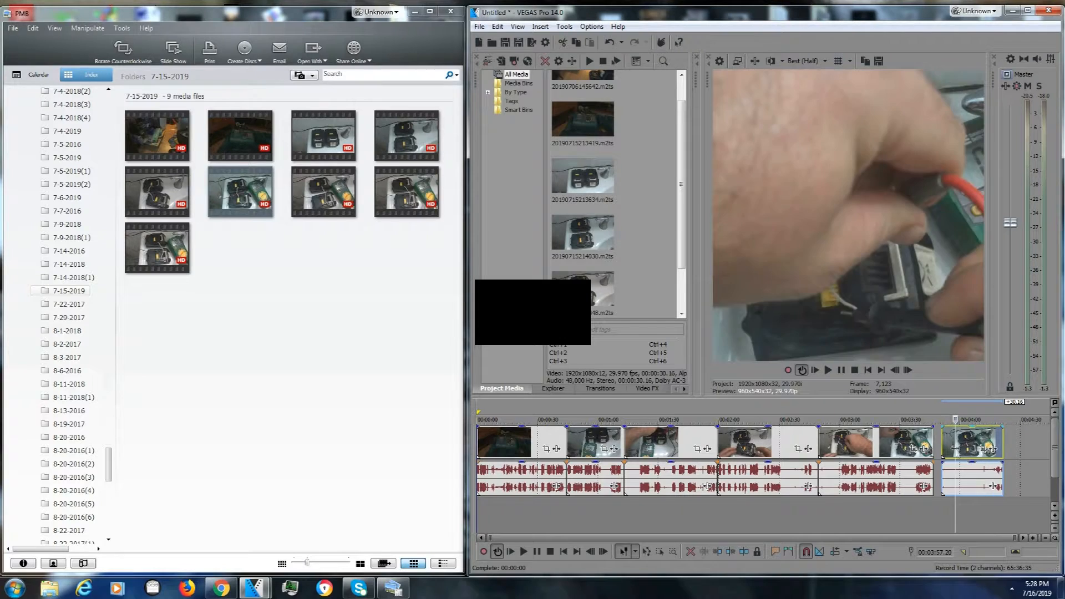
key(Delete)
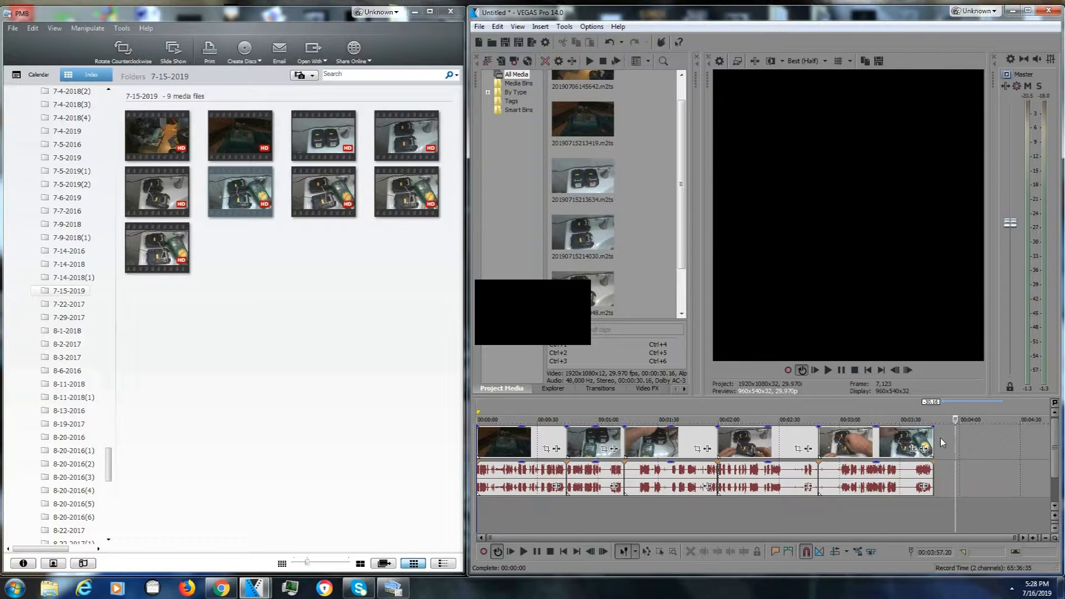
Step: Add the seventh 7-15-2019 clip from the media browser to the timeline after the last segment
click(932, 444)
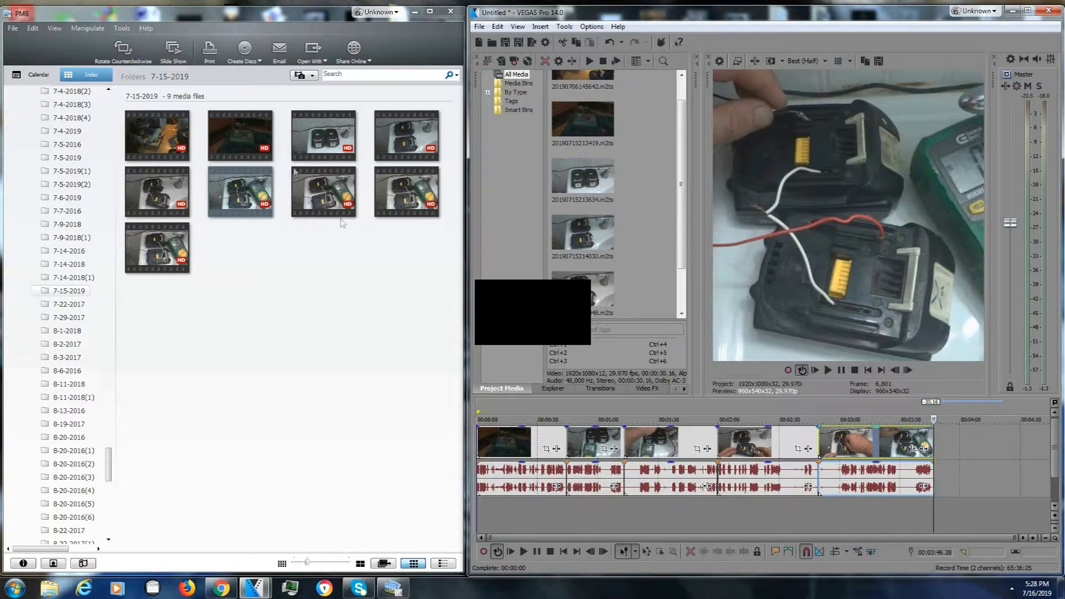
click(337, 210)
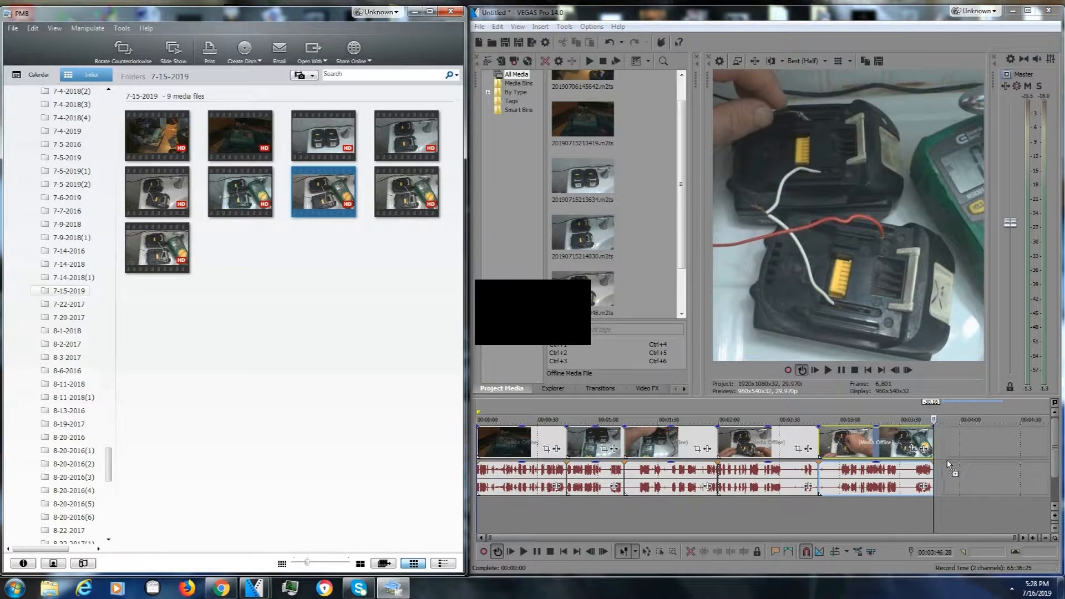
drag(949, 461, 949, 462)
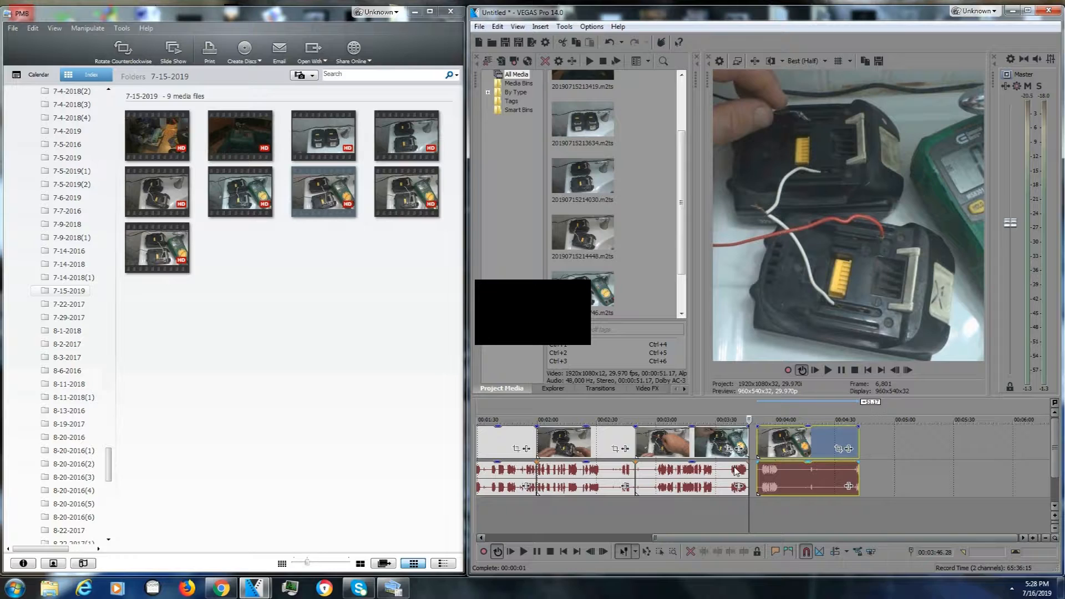
Step: Skim the newly added seventh clip from start to end and delete it from the timeline
click(762, 443)
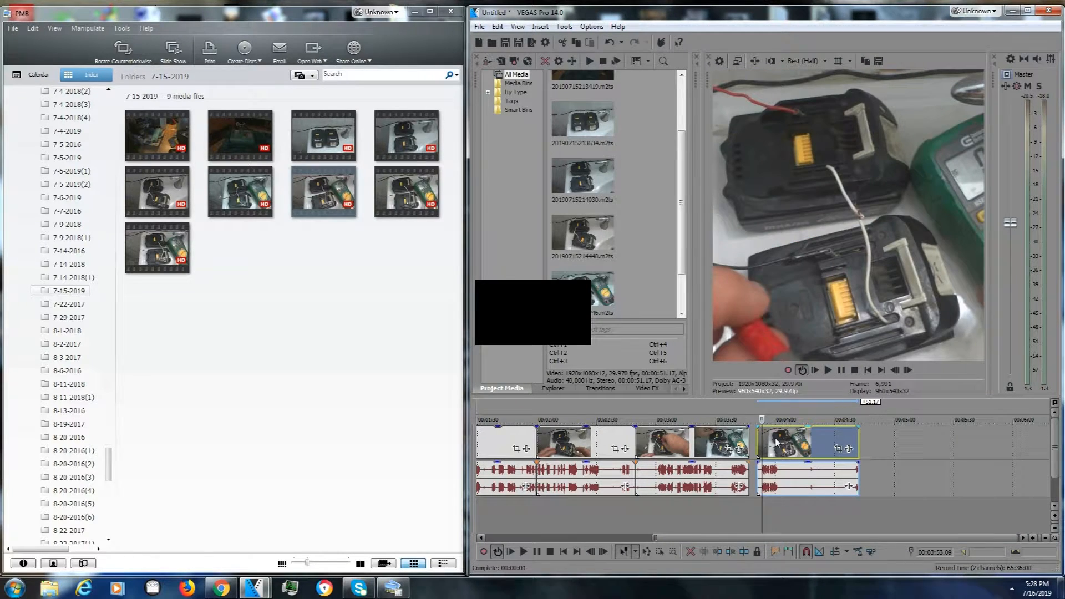
click(775, 444)
click(804, 444)
click(825, 439)
click(842, 433)
click(809, 444)
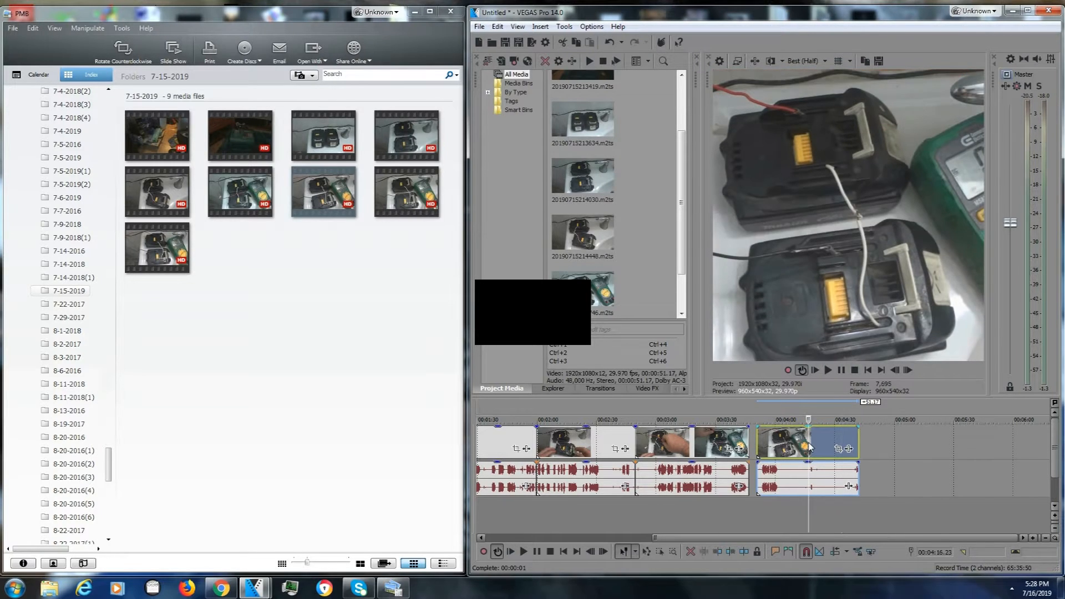
key(Delete)
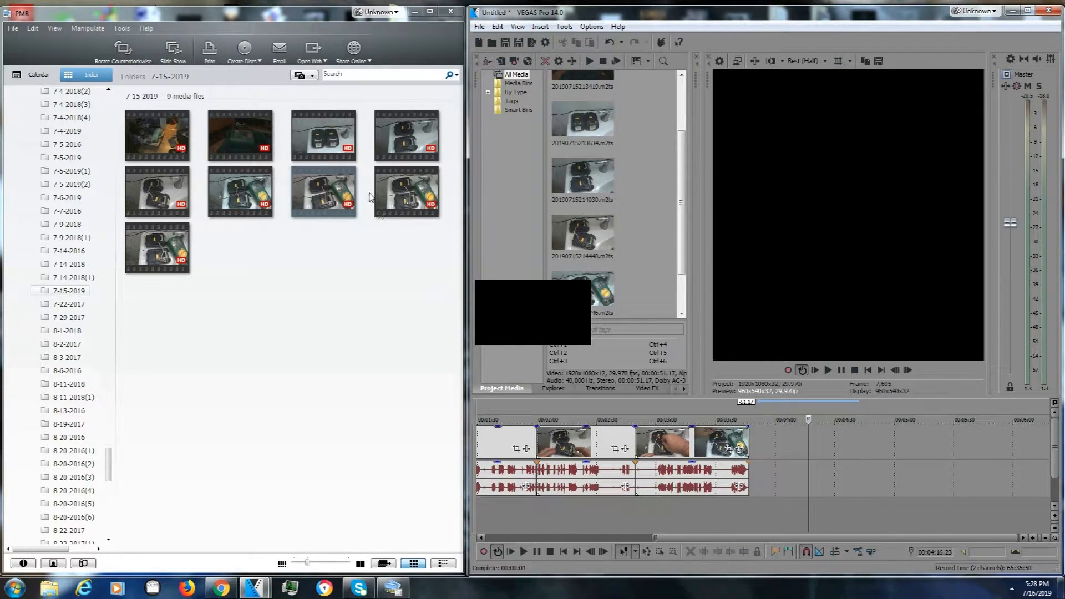
Step: Add the eighth 7-15-2019 clip to the timeline directly against the end of the last segment
drag(388, 188, 616, 279)
drag(747, 404, 757, 438)
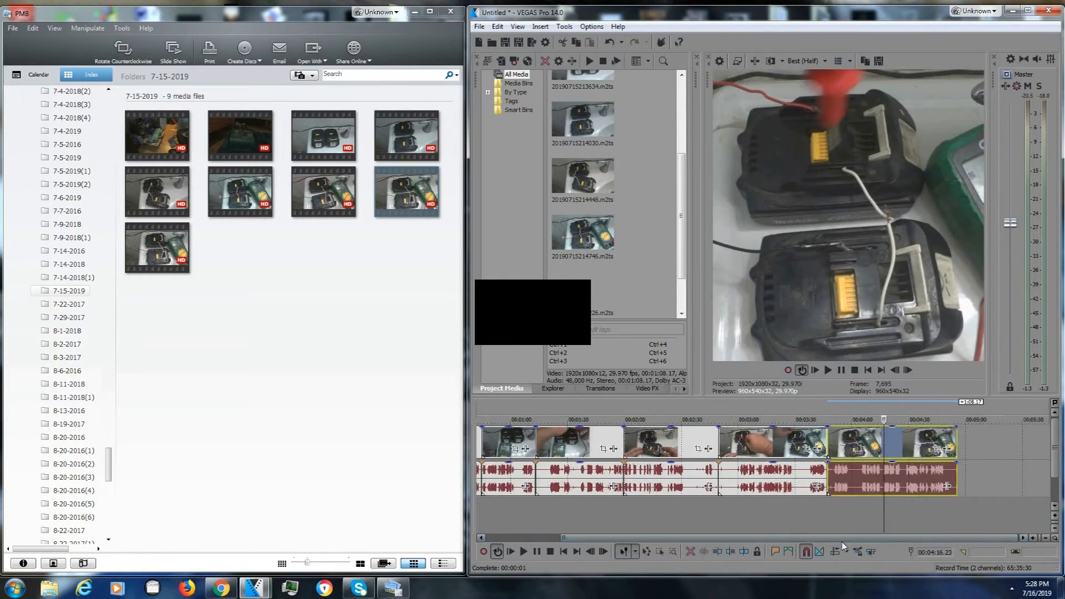
Step: Skim the newly added eighth clip on the timeline from its start to its end
click(826, 442)
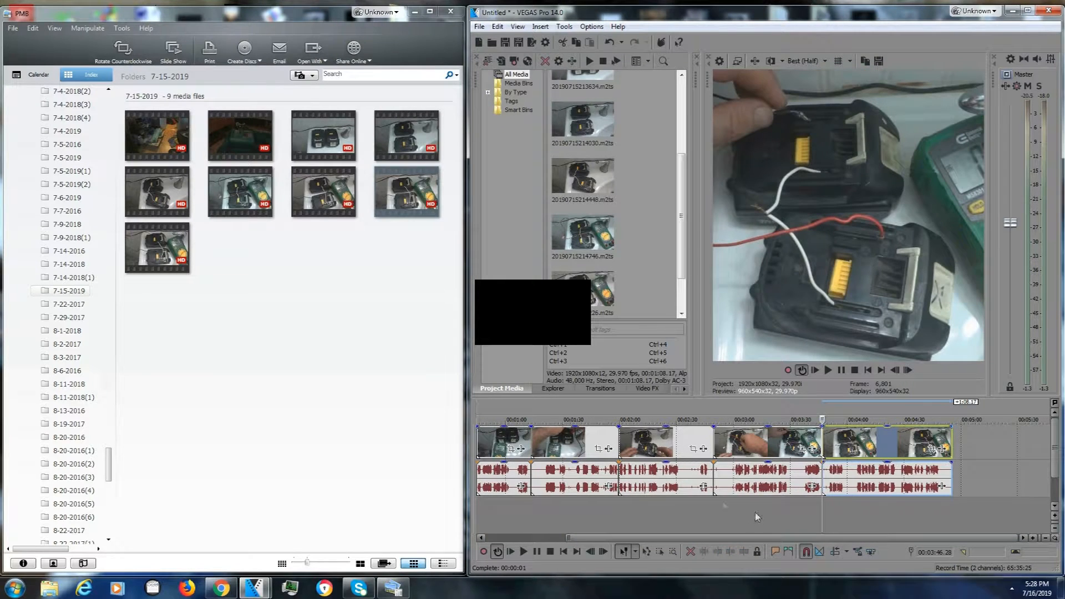
click(842, 445)
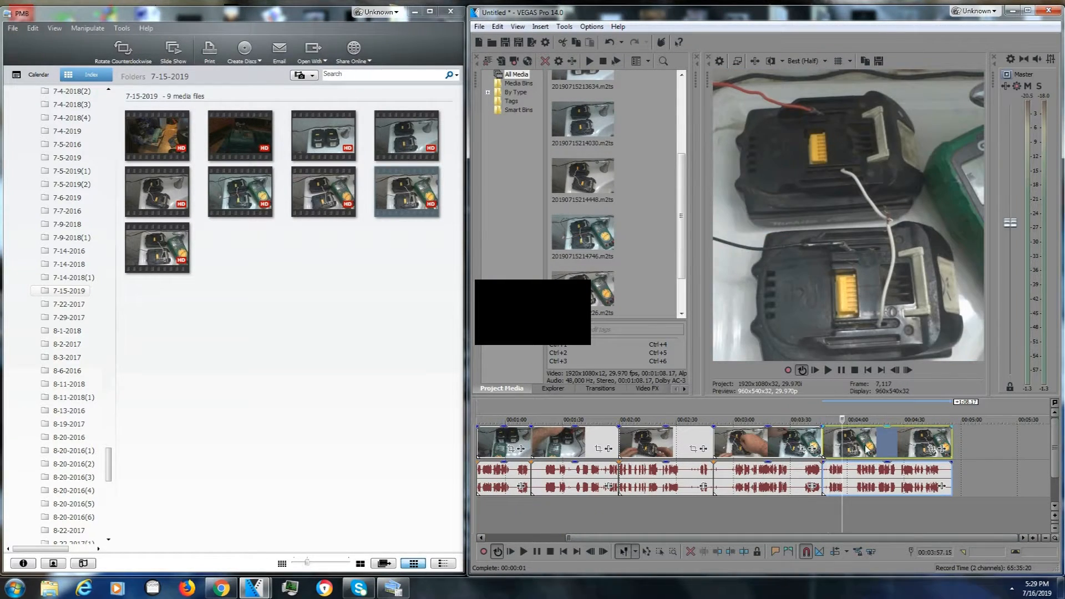
click(865, 447)
click(895, 448)
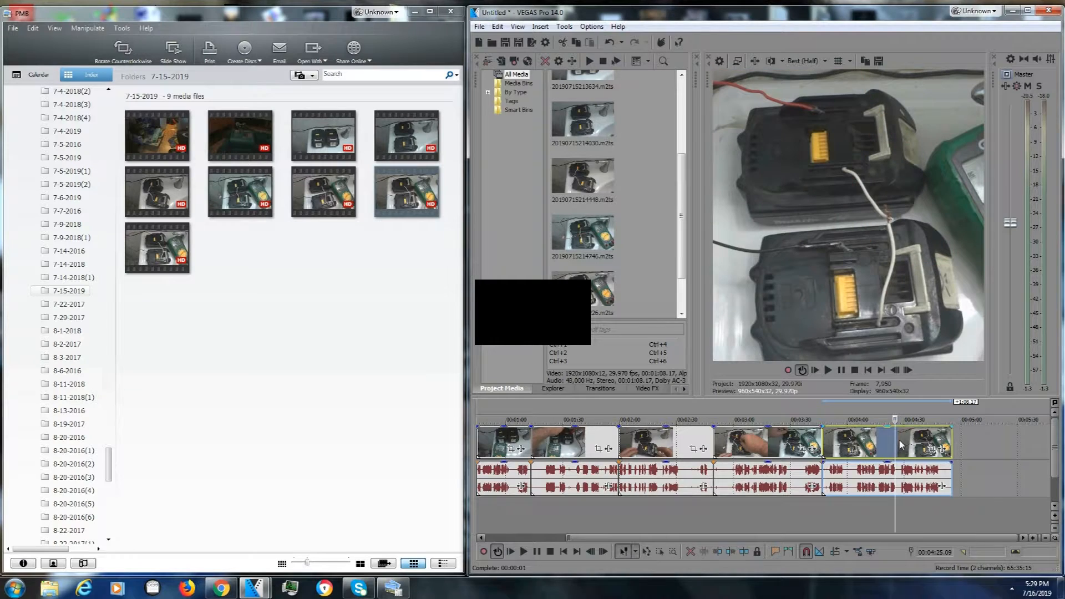
click(951, 430)
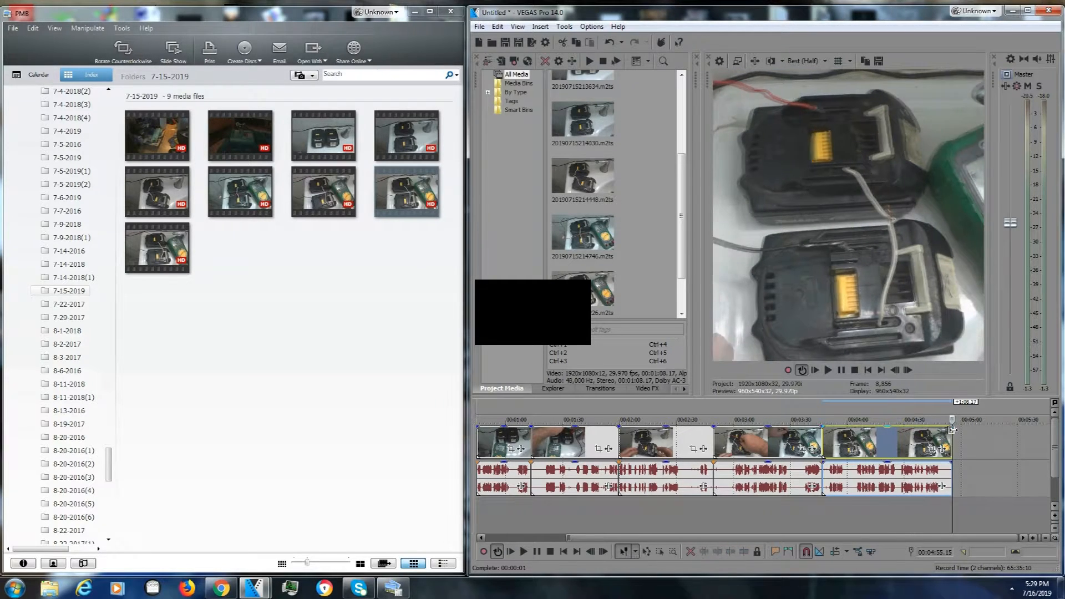
click(855, 443)
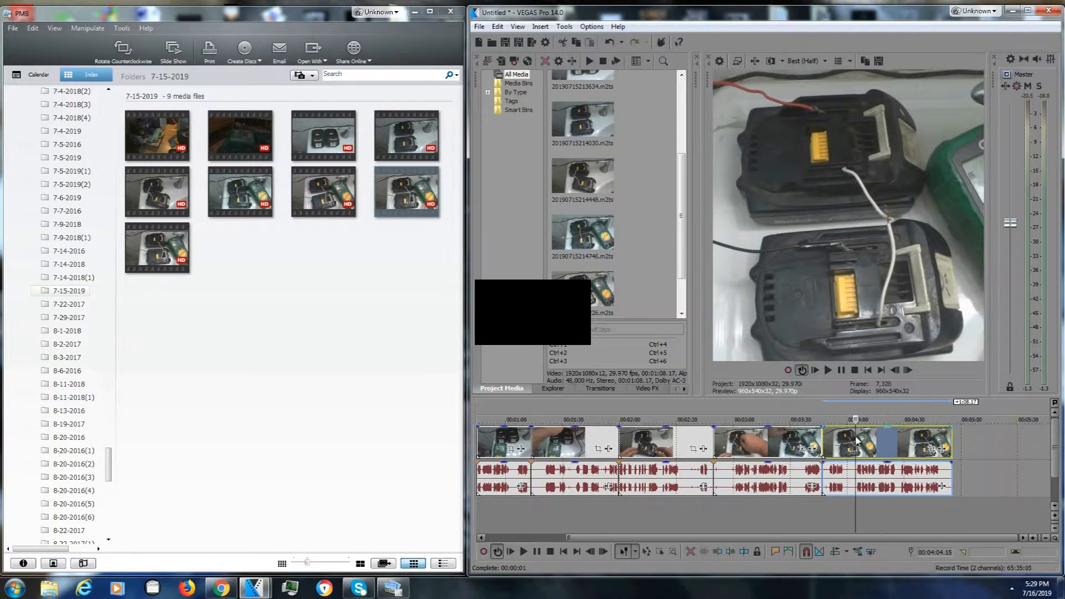
Step: Add the ninth 7-15-2019 clip to the timeline after the eighth clip and skim through it
click(386, 210)
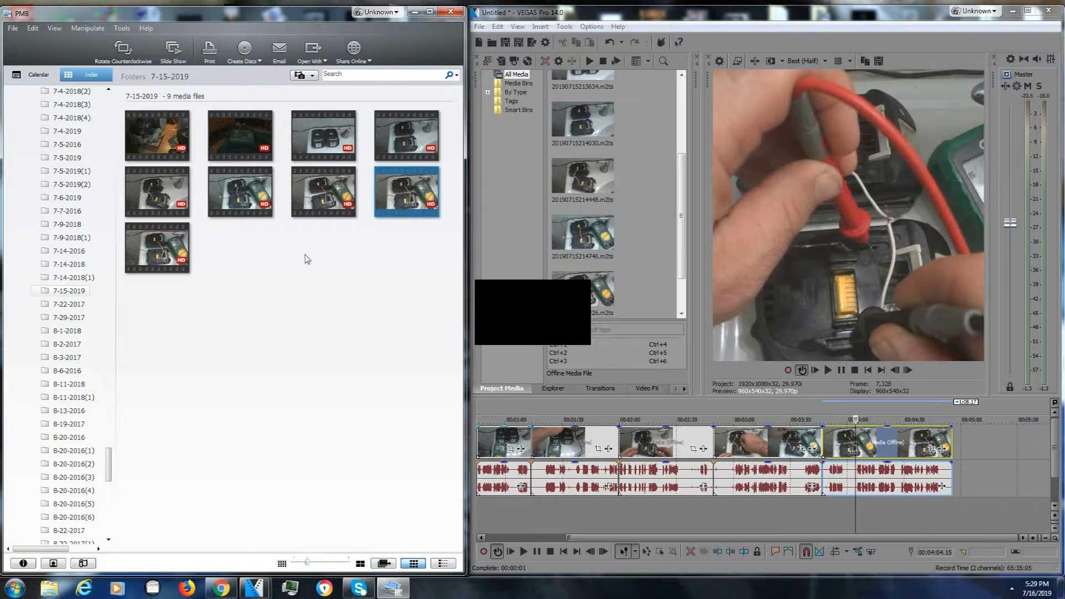
drag(159, 257, 964, 456)
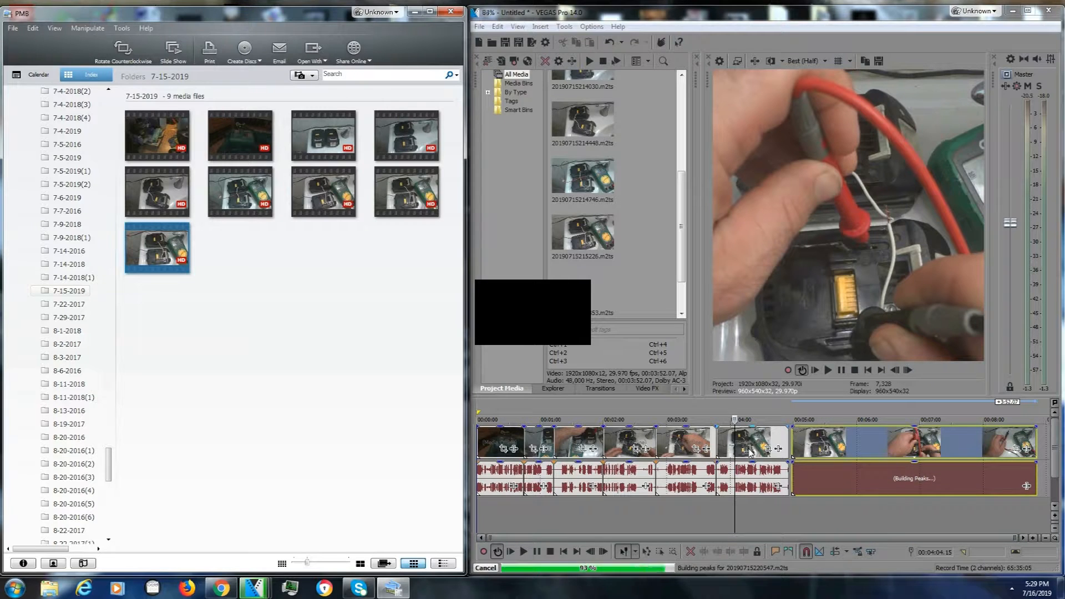
click(850, 448)
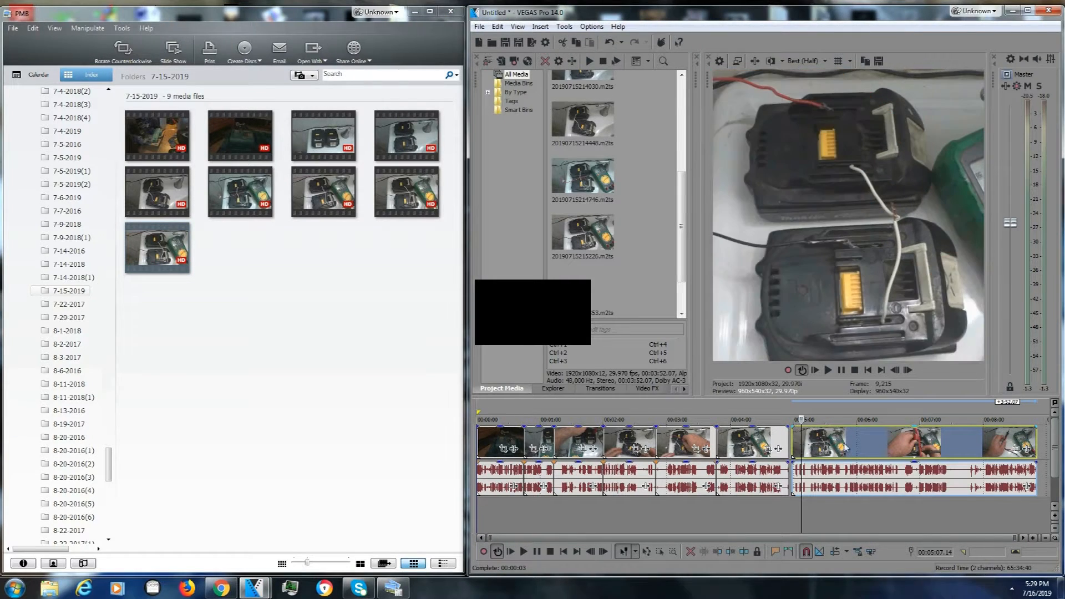
click(887, 448)
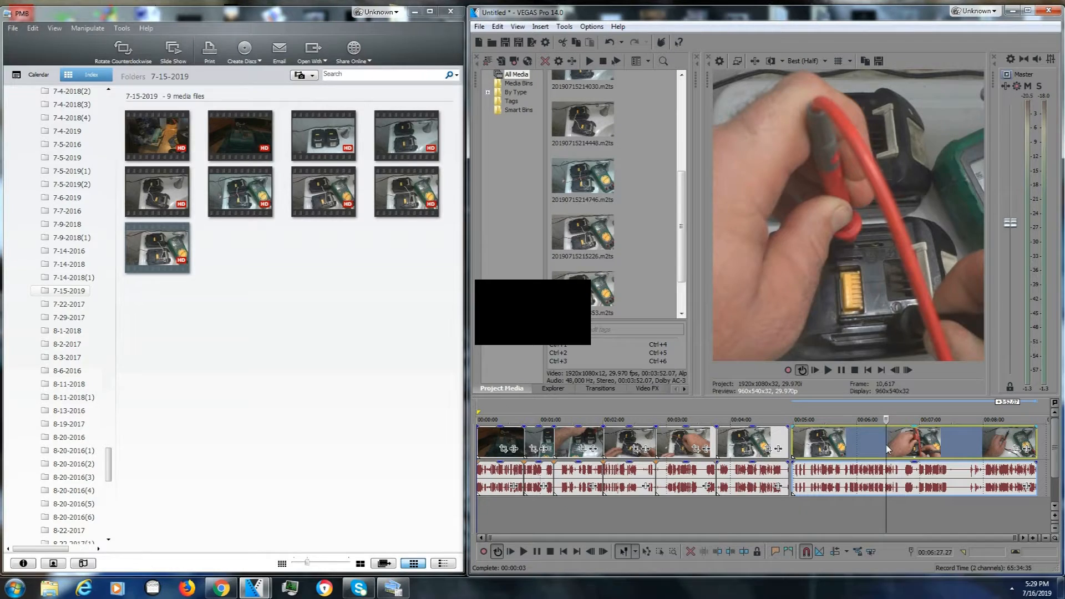
click(927, 448)
click(993, 447)
click(1019, 443)
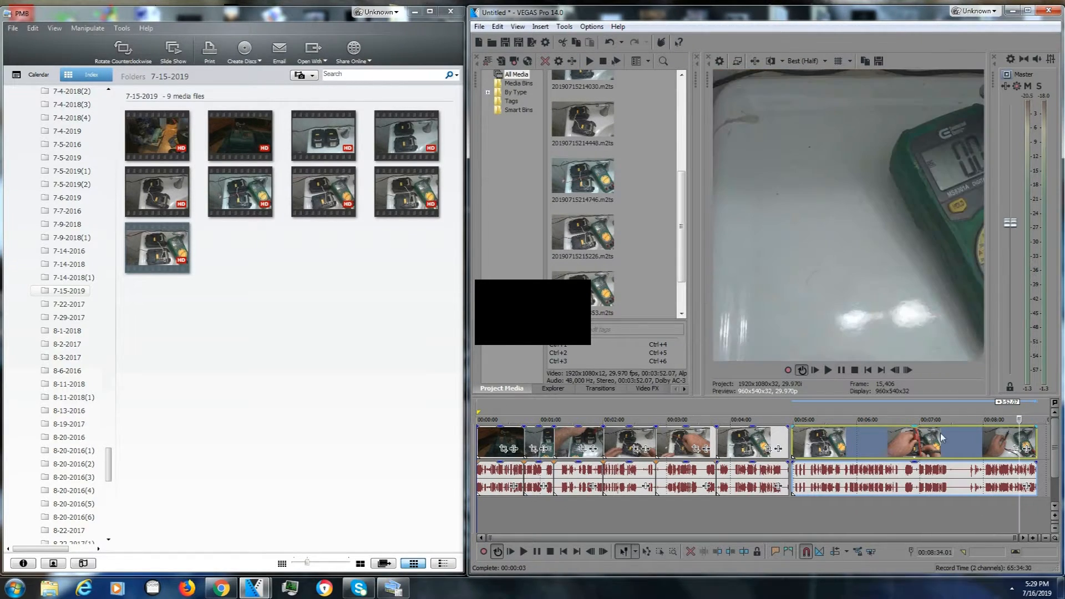
Step: Play the beginning of the eighth clip and split it at 00:03:51.08
click(721, 443)
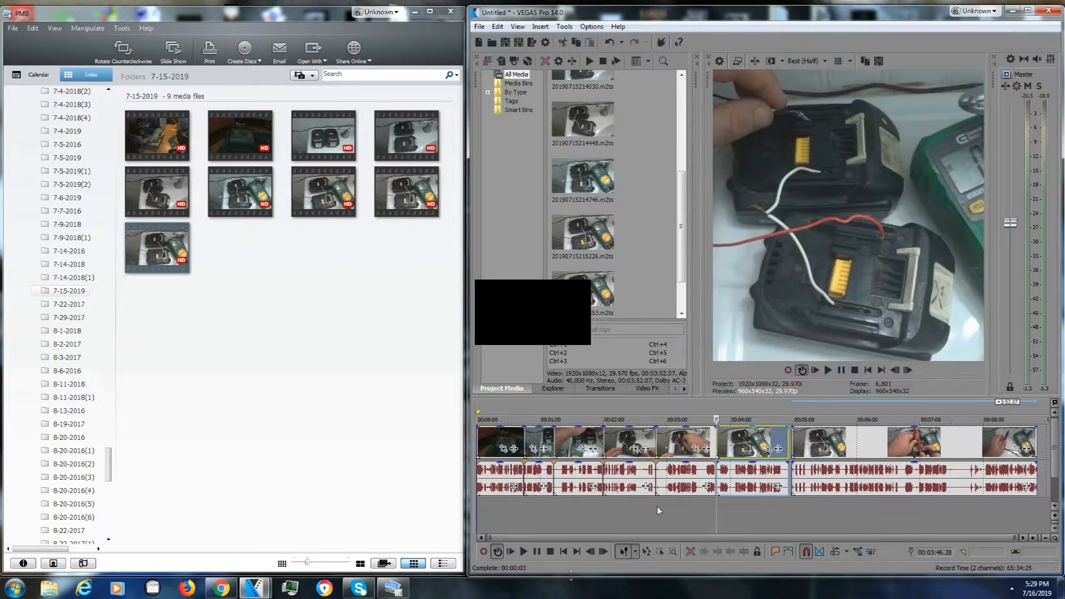
click(536, 553)
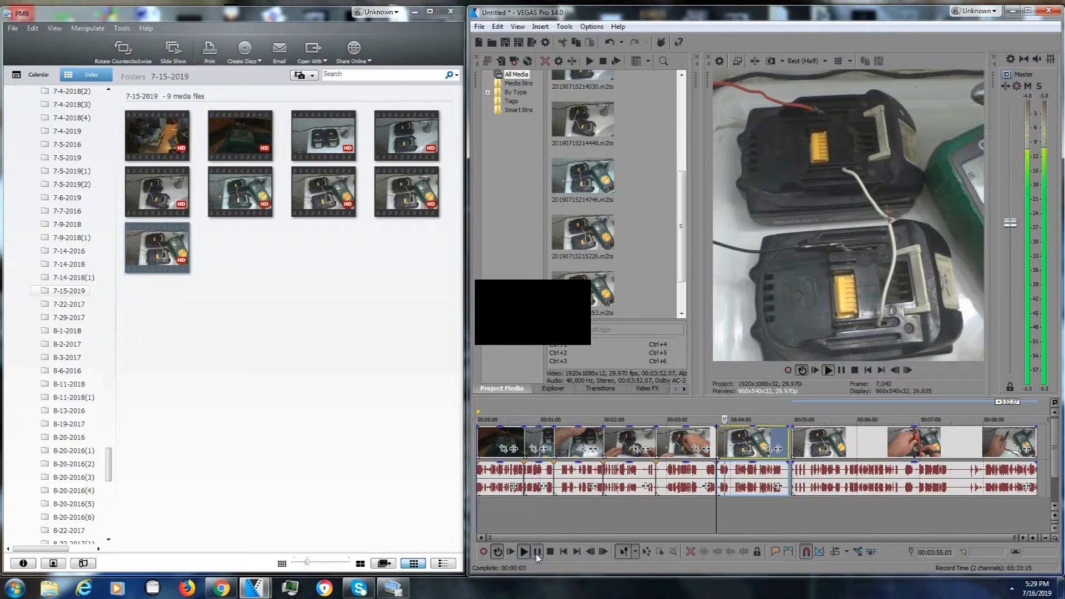
click(537, 556)
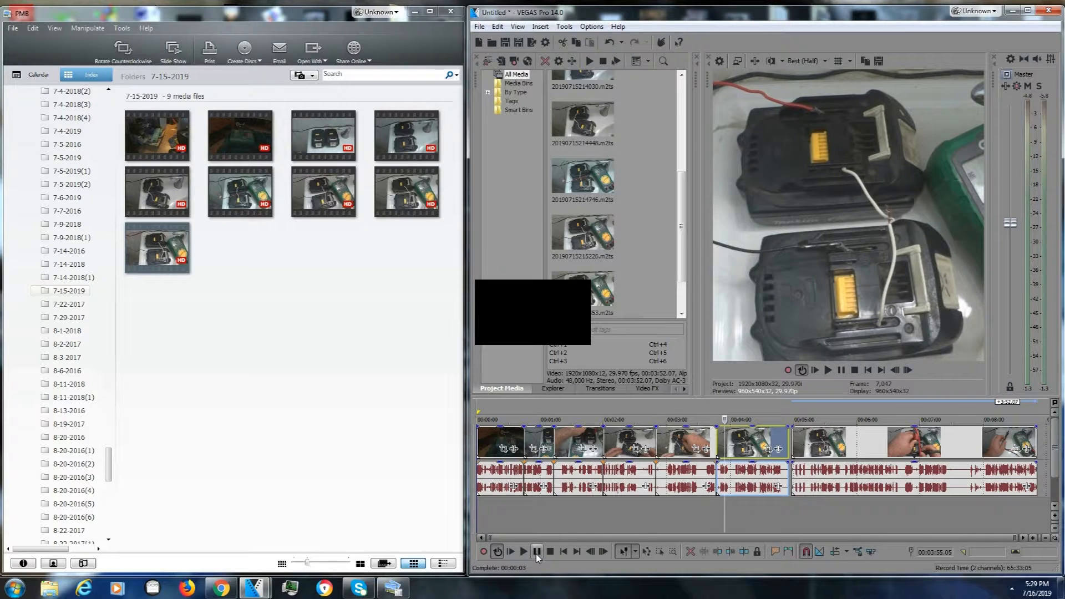
click(722, 444)
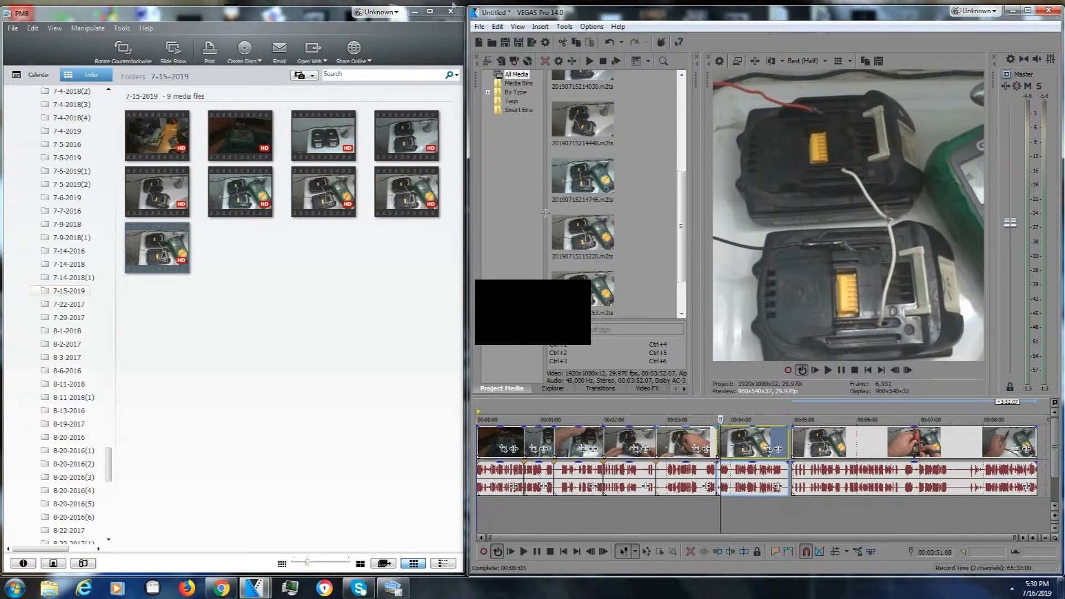
click(497, 27)
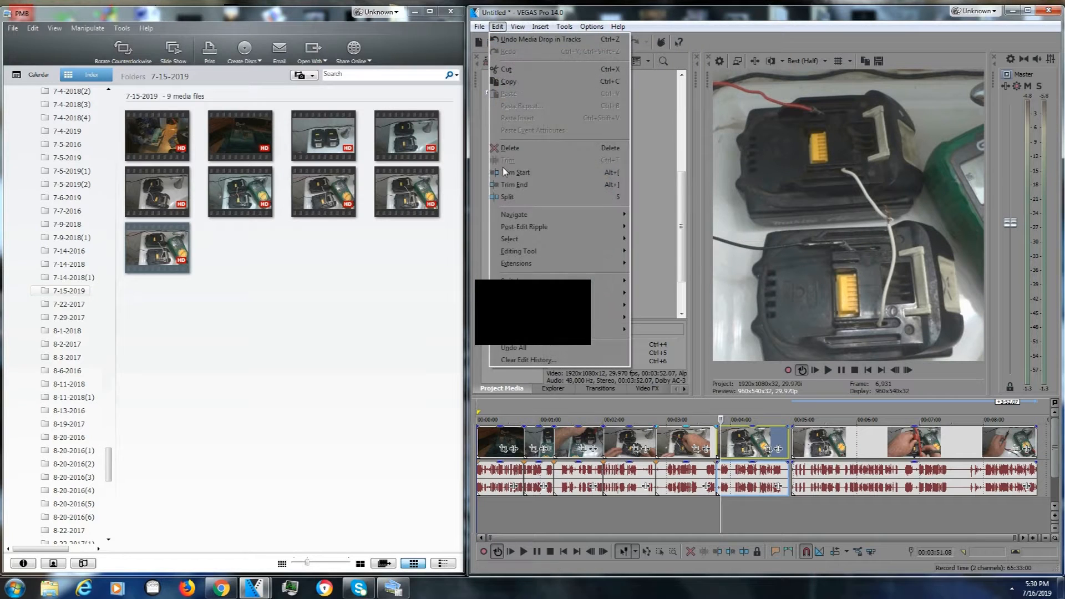
click(506, 197)
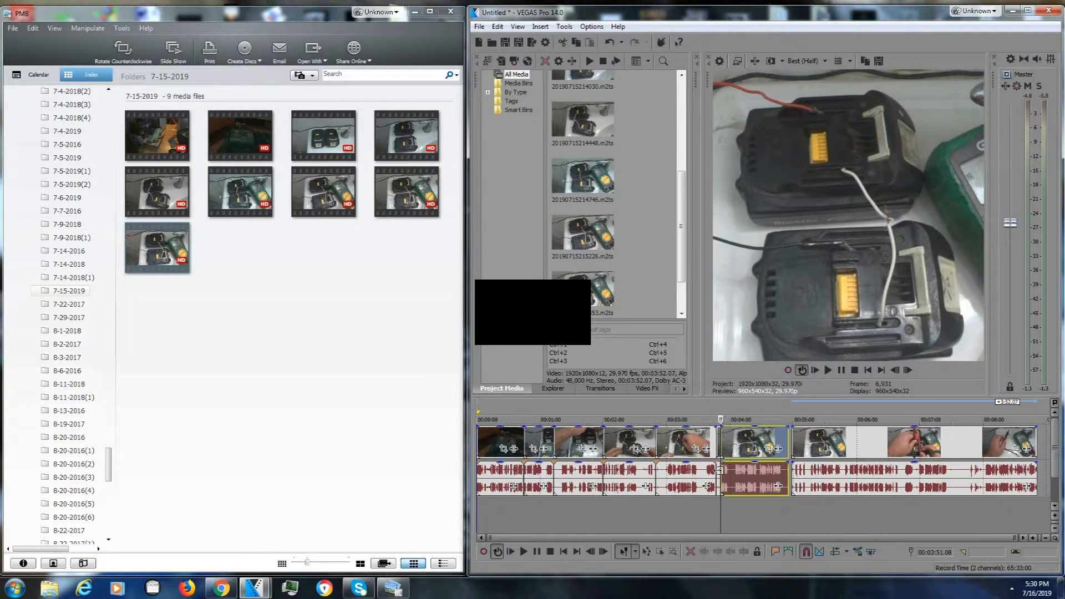
Step: Delete the short opening piece of the eighth clip and place the remainder directly against the preceding segment
drag(737, 446, 760, 447)
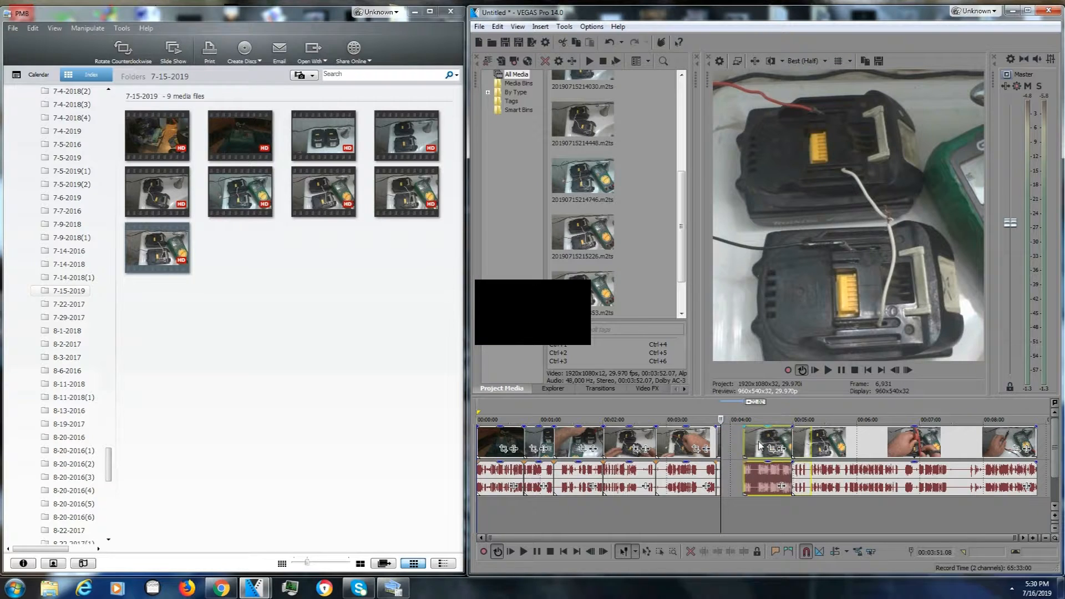
click(719, 469)
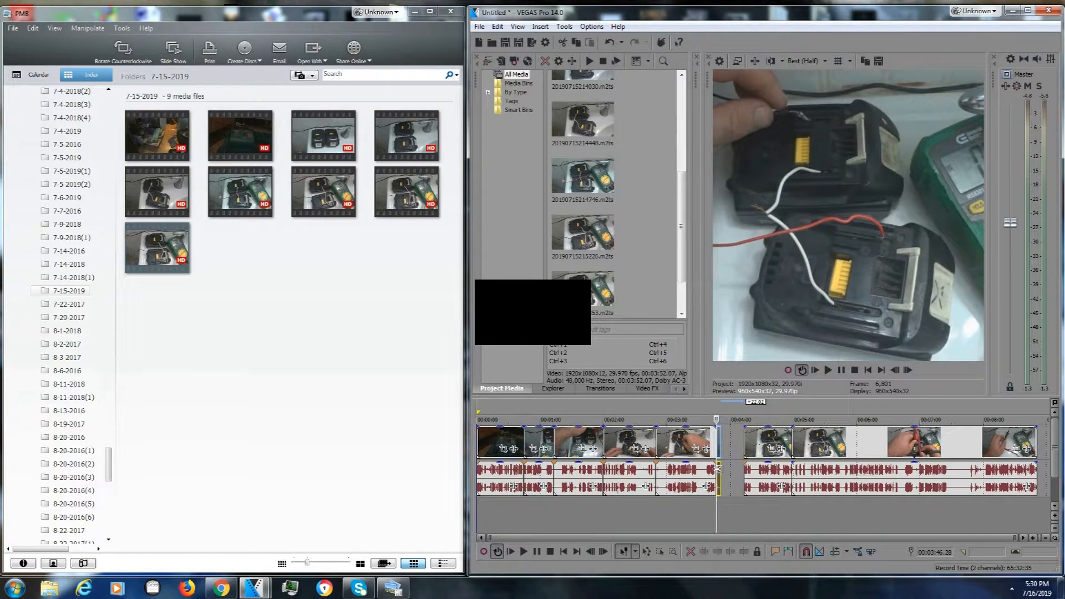
key(Delete)
drag(755, 449, 728, 448)
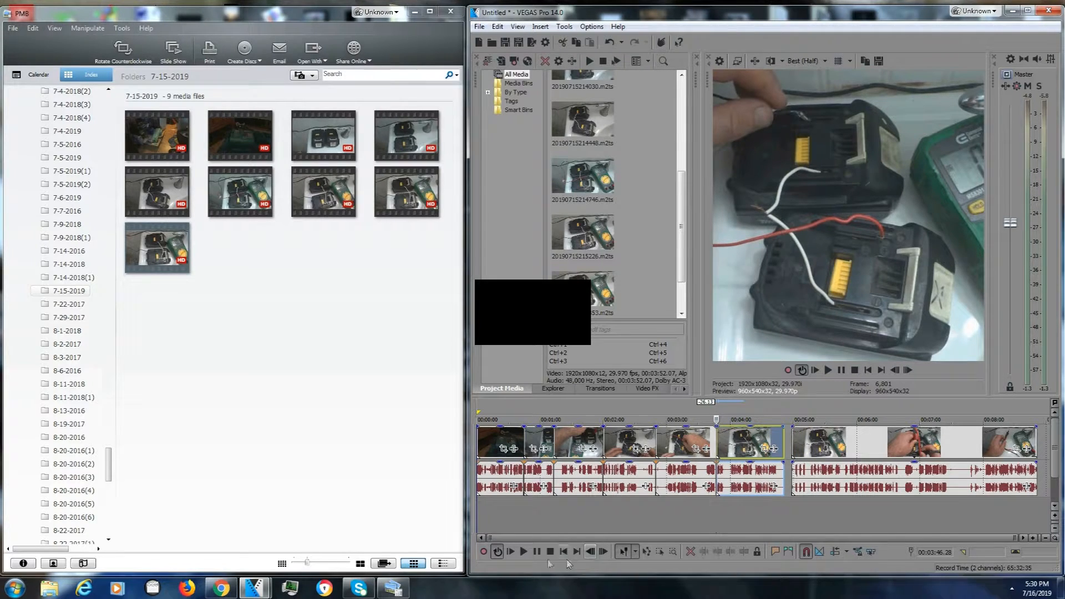
Step: Play back the trimmed eighth clip and widen the video preview area
click(538, 551)
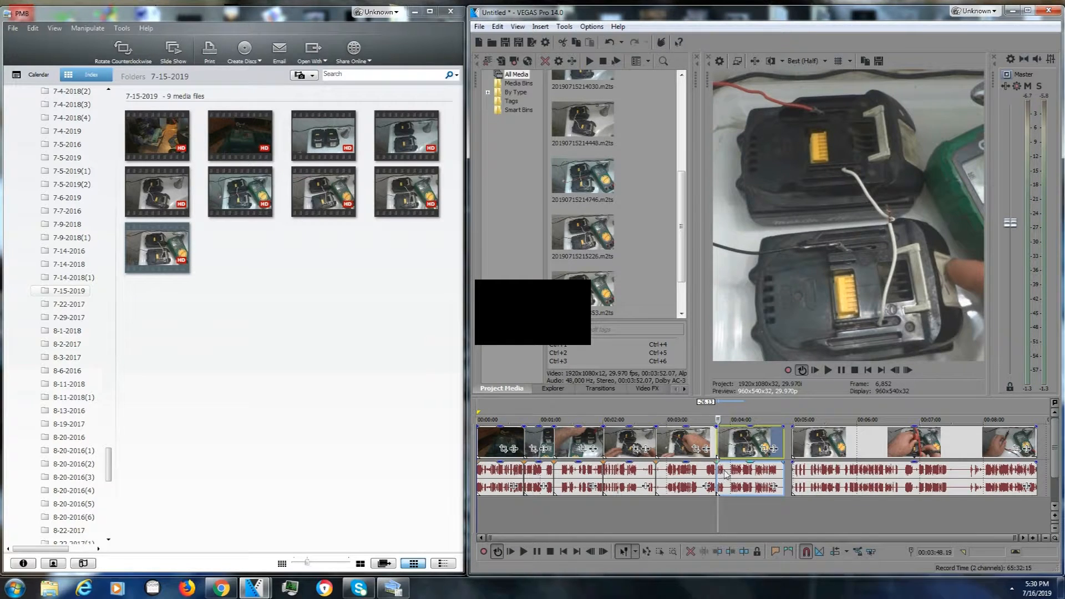
click(728, 474)
click(537, 552)
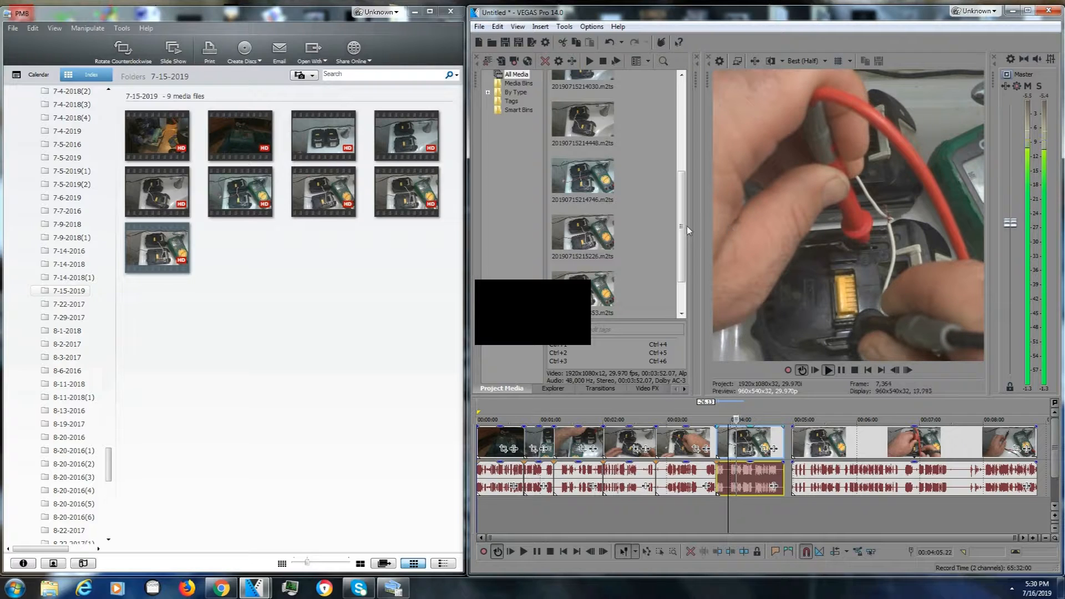
drag(691, 231, 586, 228)
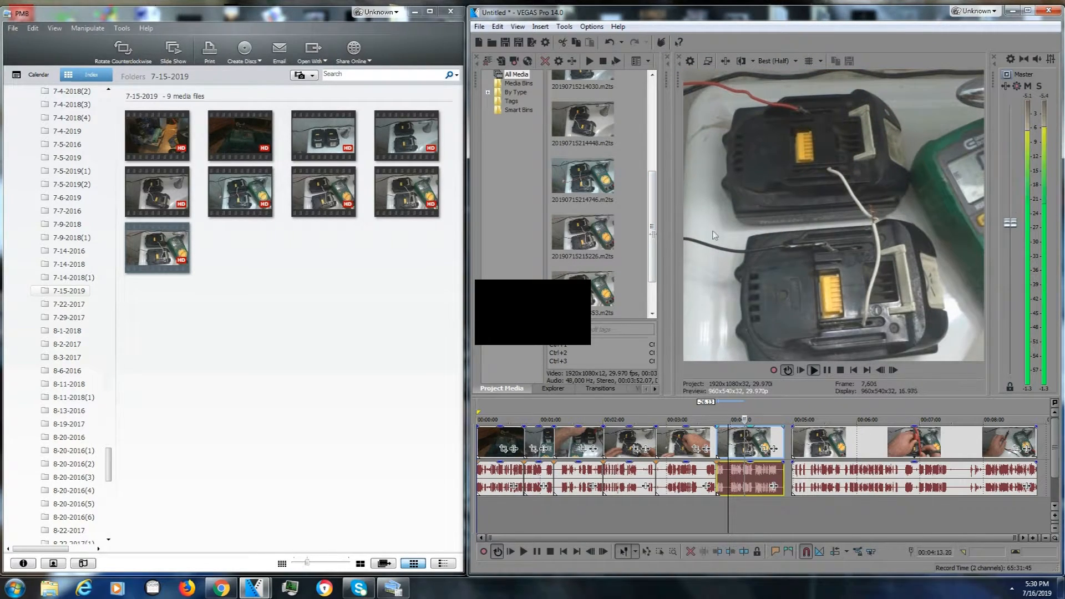
drag(993, 230, 1050, 231)
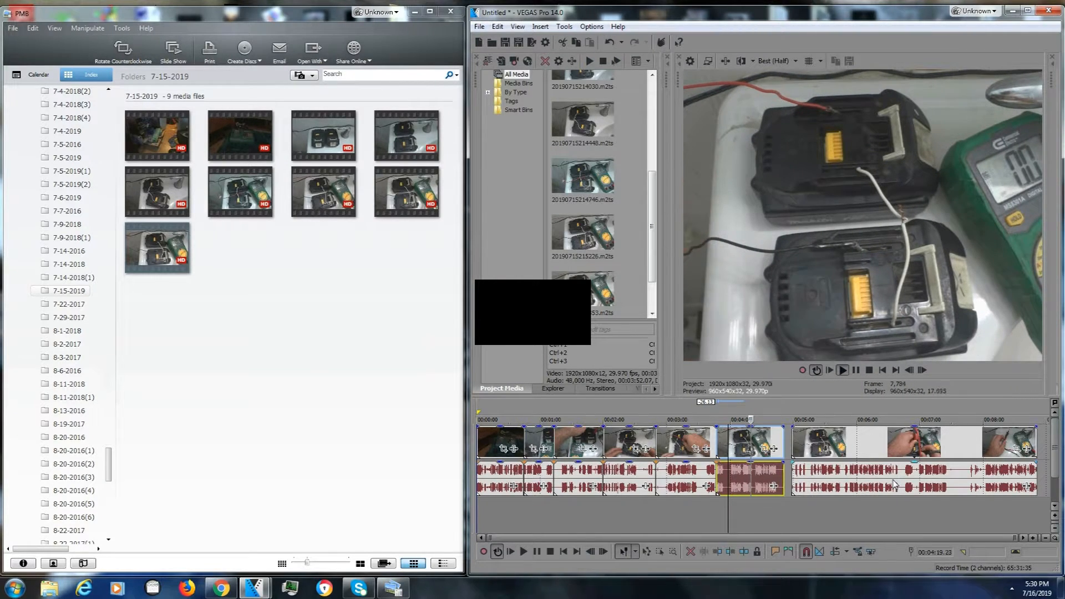
click(536, 556)
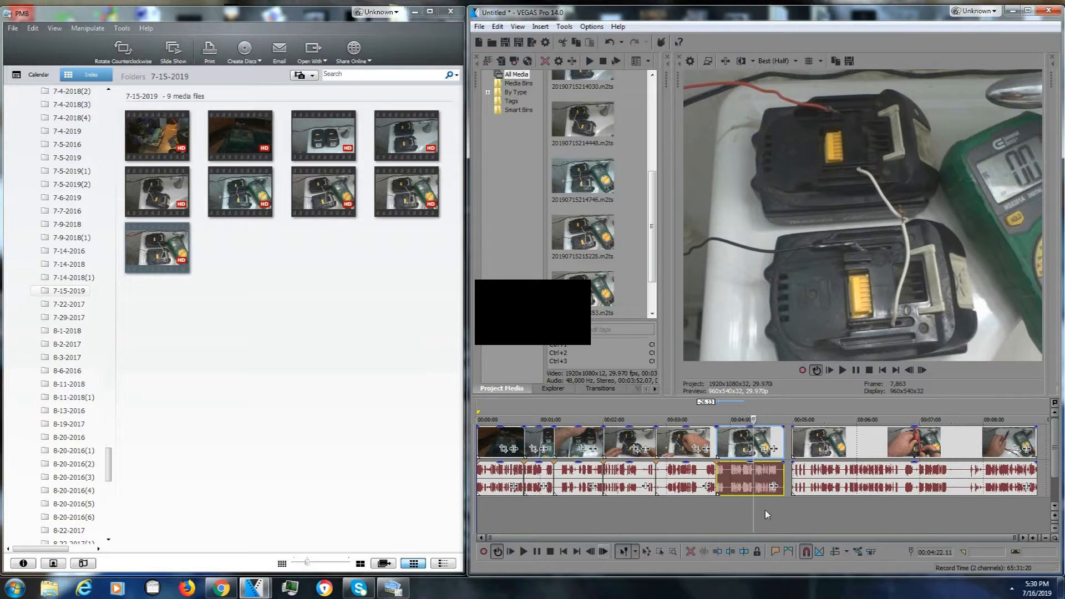
Step: Play the opening of the ninth clip at several points and split it at 00:05:14.09
click(795, 446)
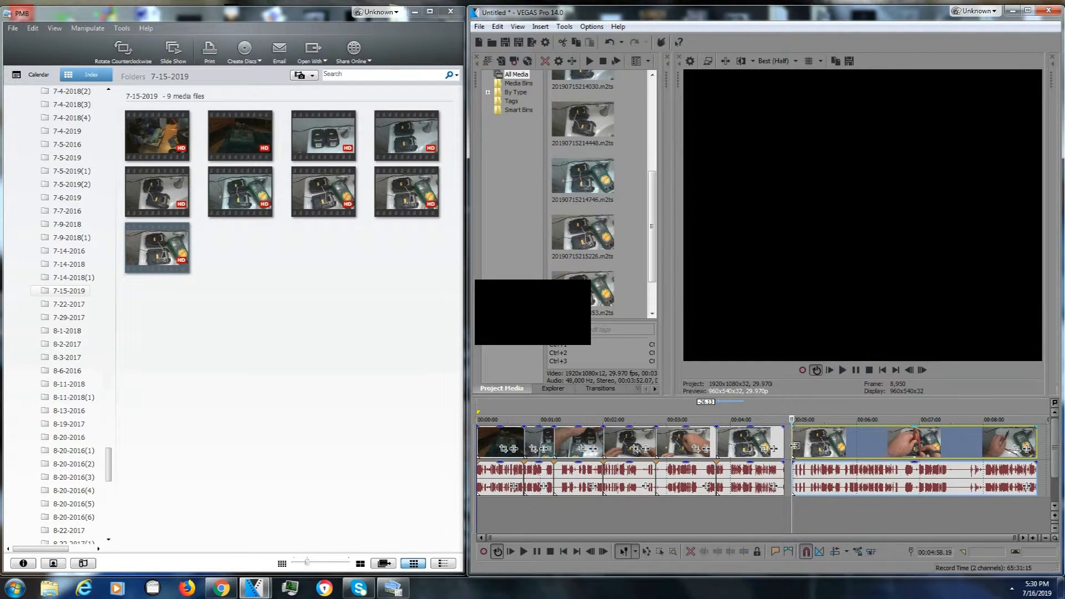
click(535, 553)
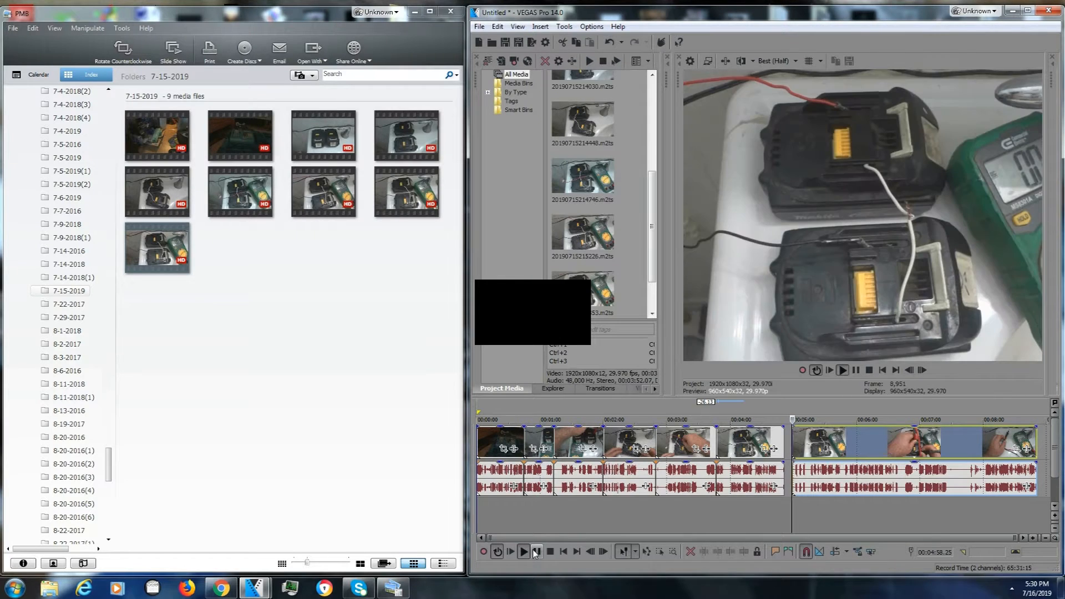
click(535, 554)
click(813, 444)
click(534, 555)
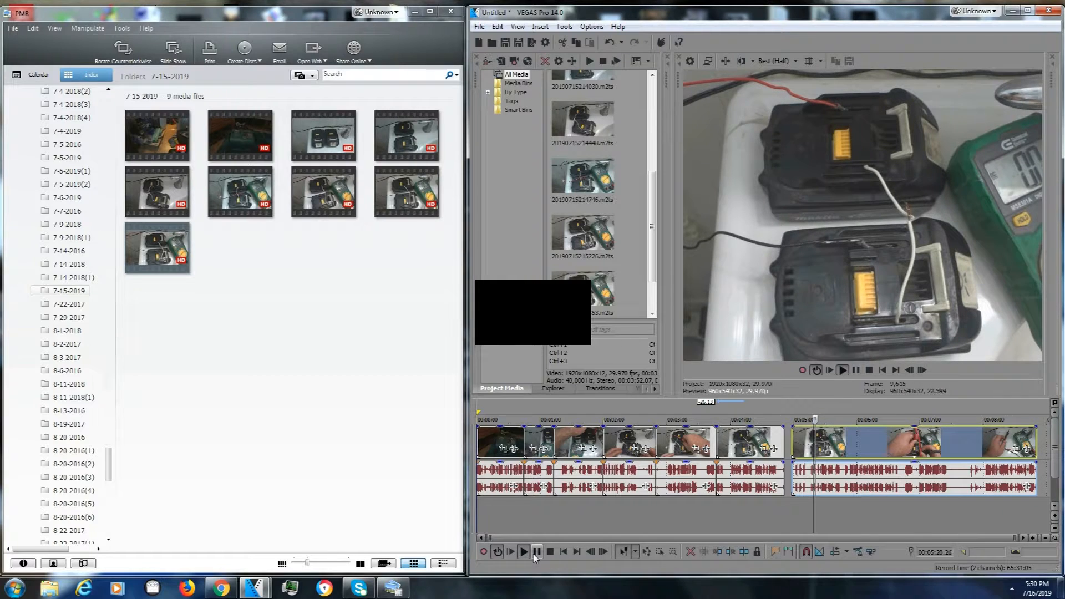
click(535, 553)
click(809, 444)
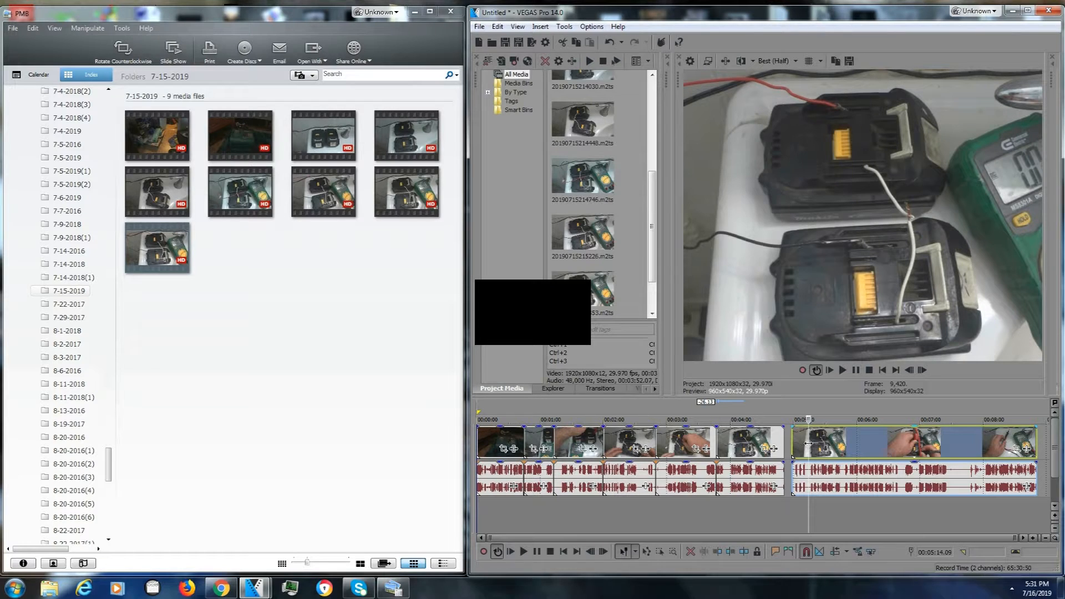
click(498, 26)
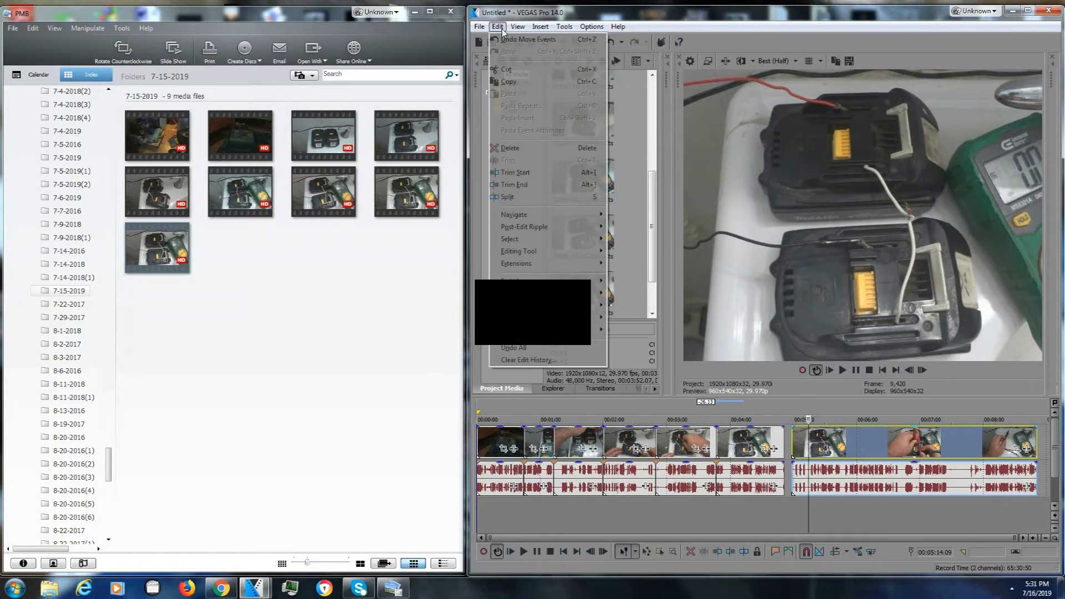
click(530, 197)
Step: Delete the ninth clip's opening piece and move the remainder directly against the end of the eighth clip
click(799, 441)
key(Delete)
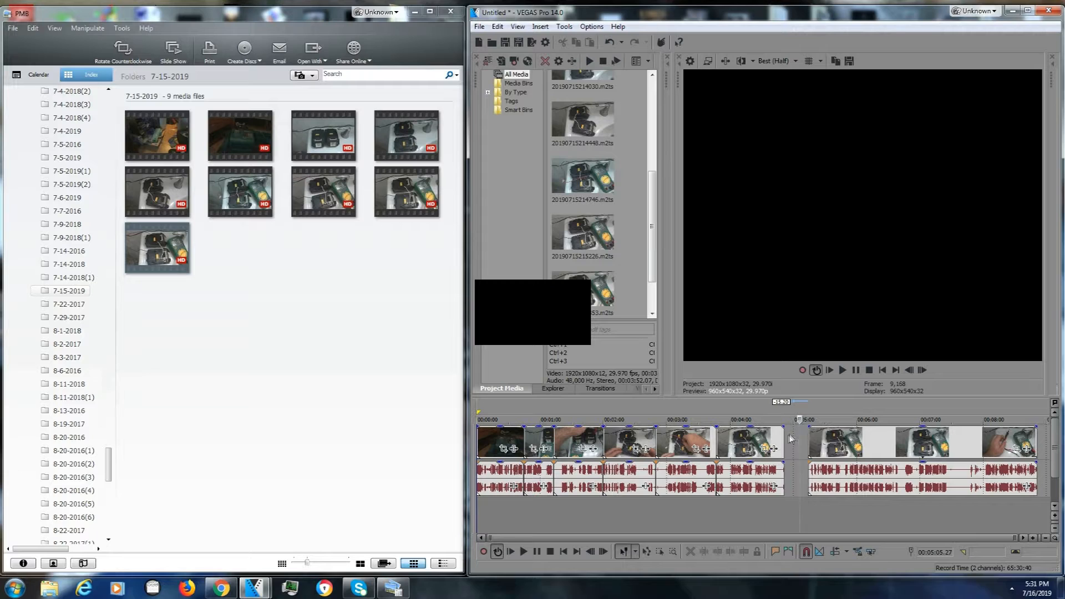
click(784, 436)
drag(857, 451, 833, 451)
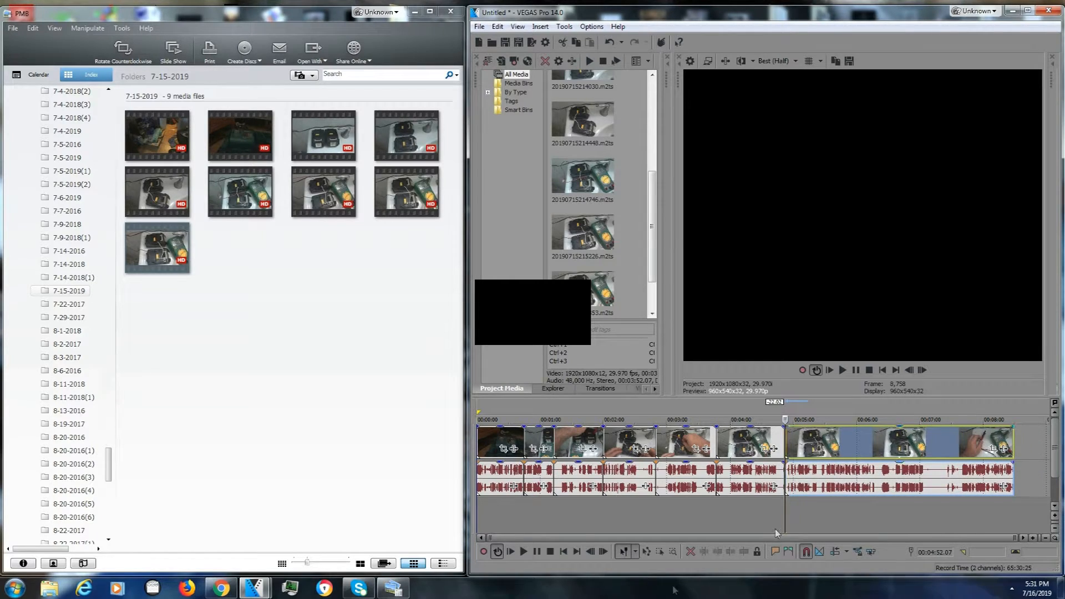
Step: Play the trimmed ninth clip's beginning and its final section through to the end
click(536, 554)
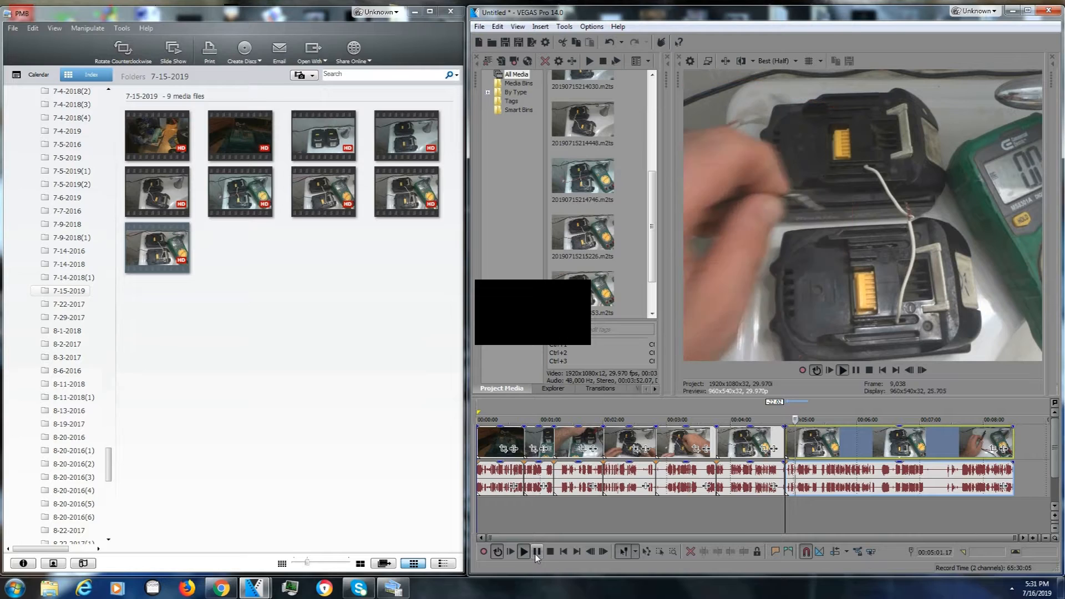
click(536, 551)
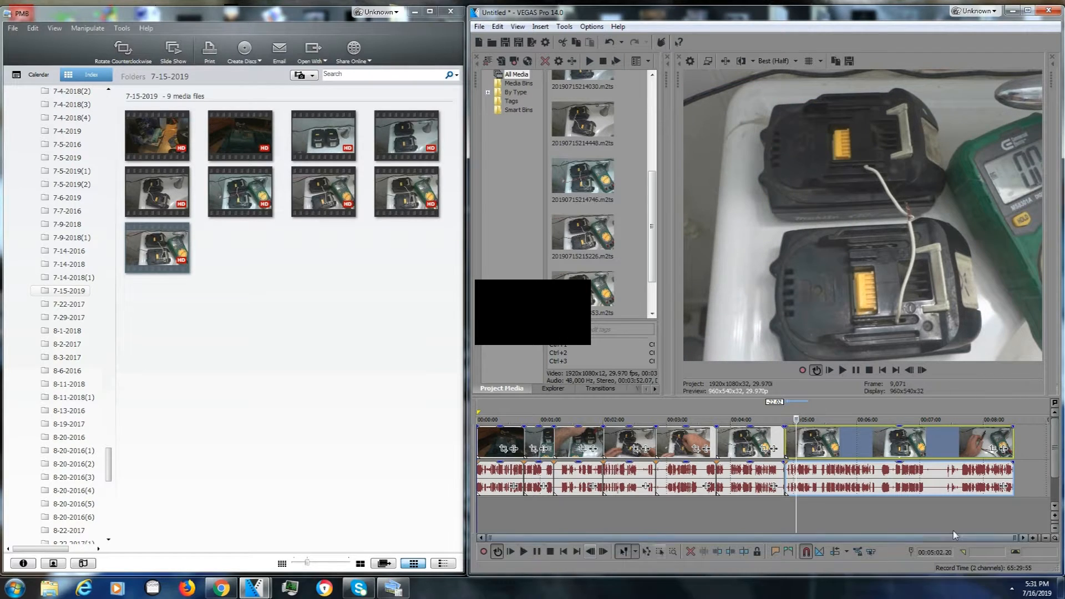
click(992, 476)
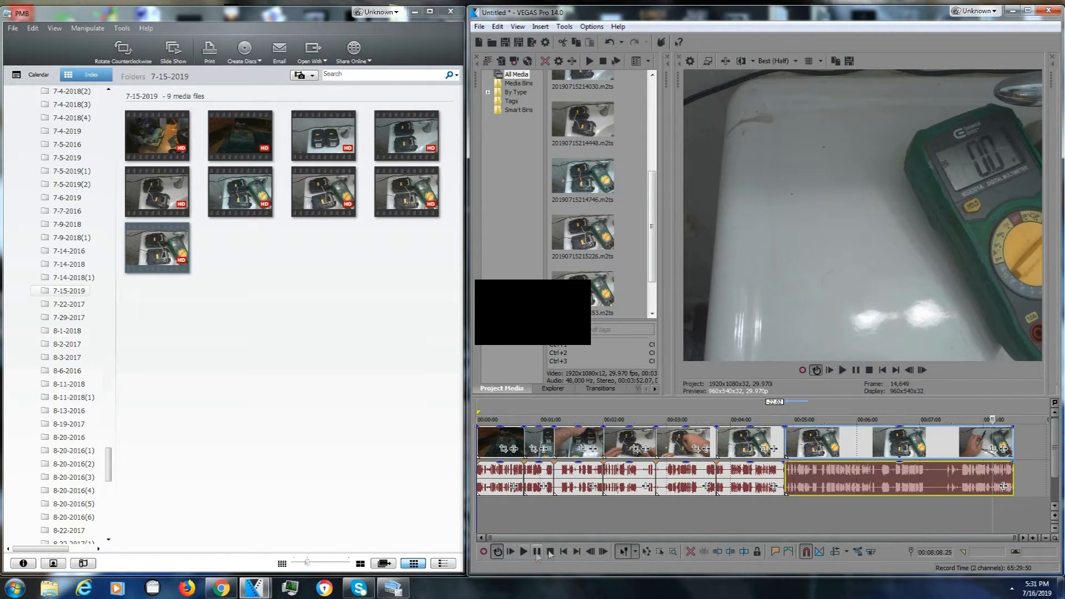
click(537, 552)
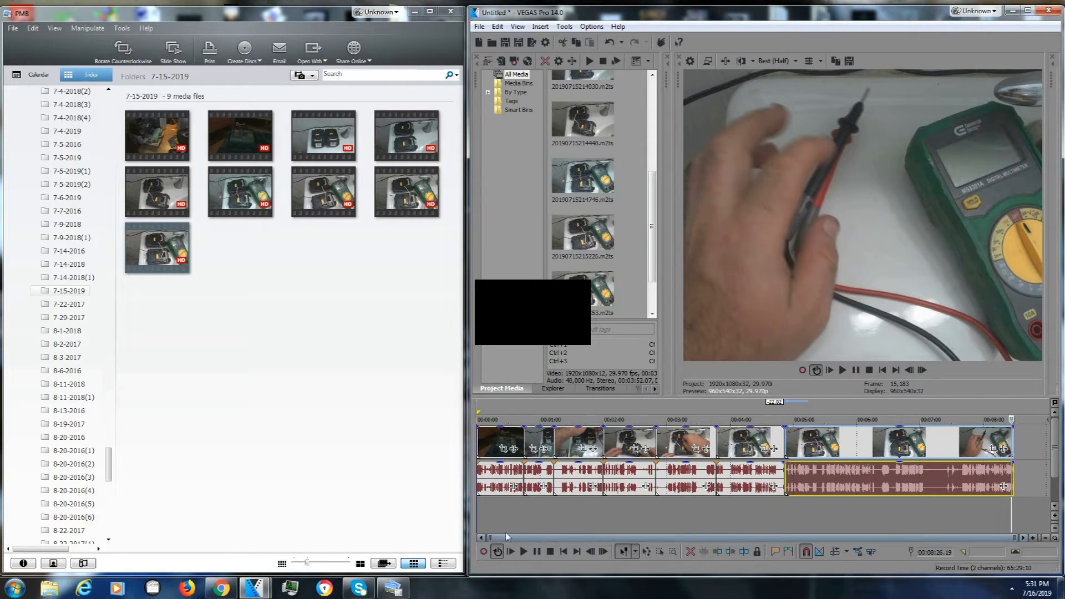
Step: Render the project as "battery drill" in E:\Finished movies with the Windows Media Video 8 Mbps HD 1080-30p template
click(480, 436)
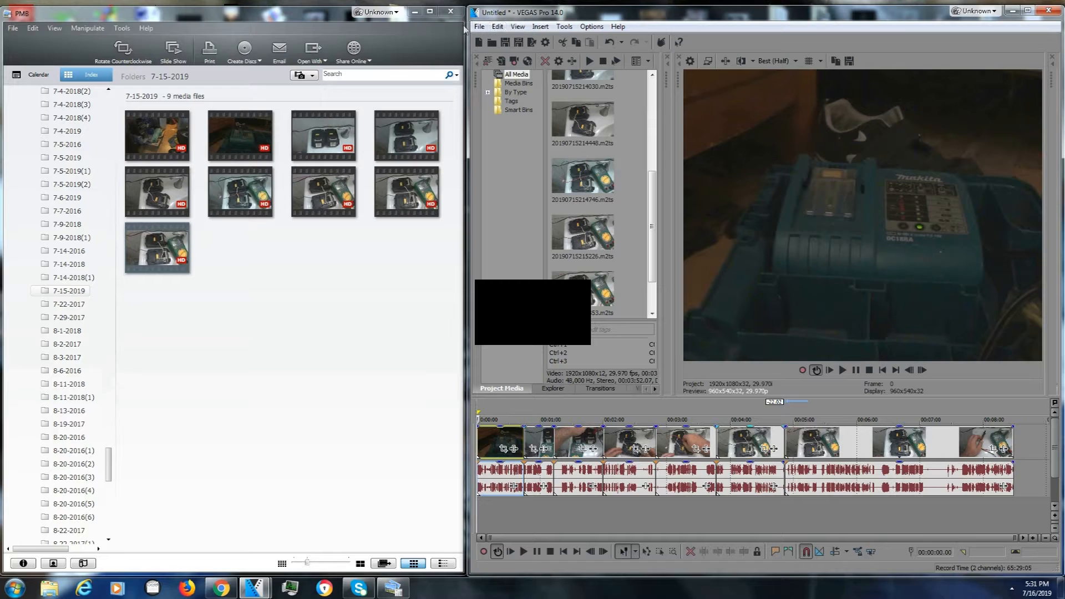
click(480, 27)
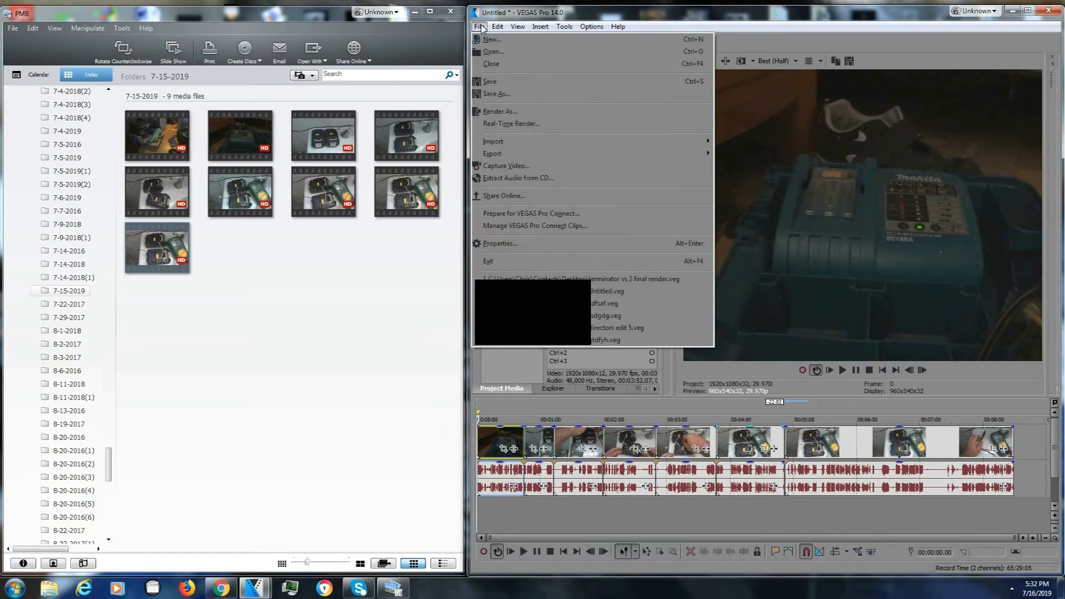
click(482, 114)
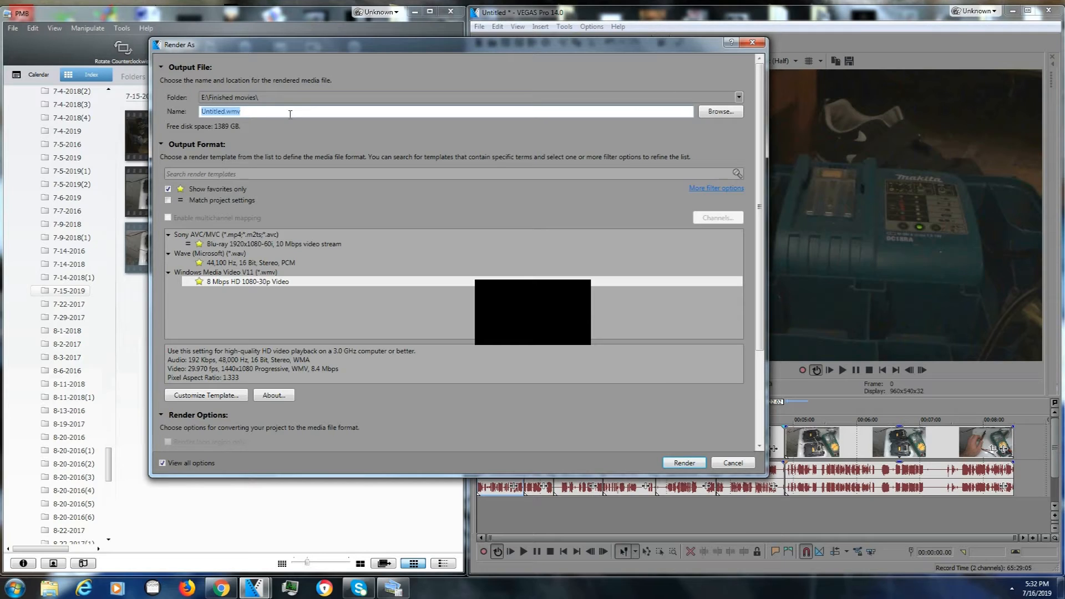
text(battery drill)
click(686, 465)
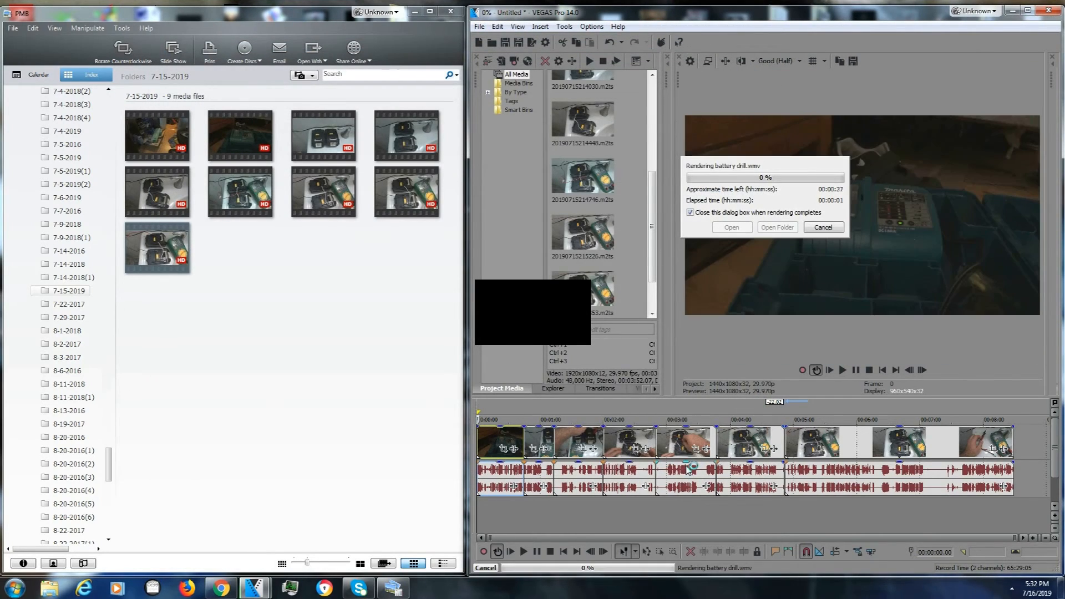